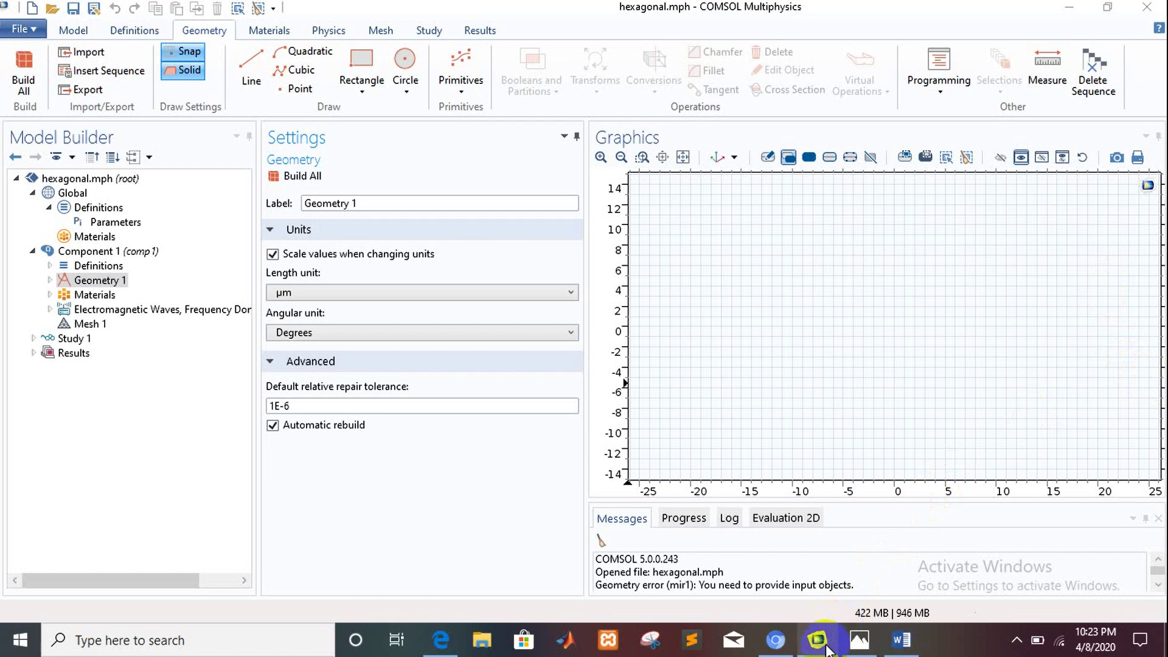
Step: Review the fiber design parameters in the Word document and the painted.png ring sketch in Photos, and return to COMSOL
mouse_move(891, 650)
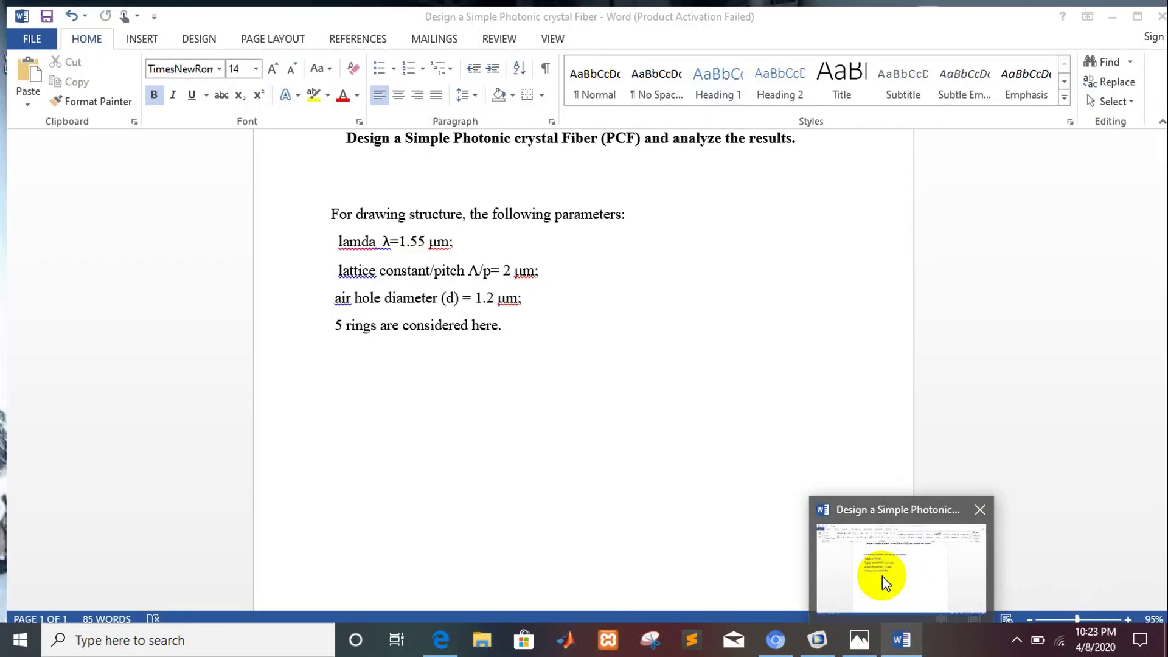
left_click(884, 575)
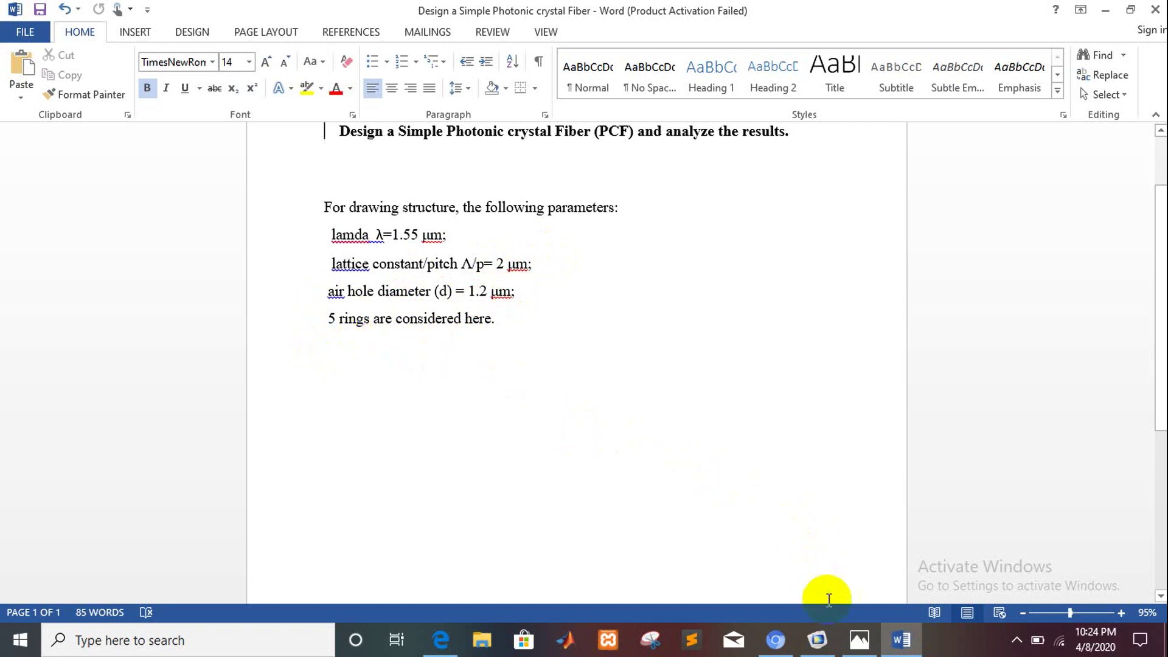
left_click(858, 640)
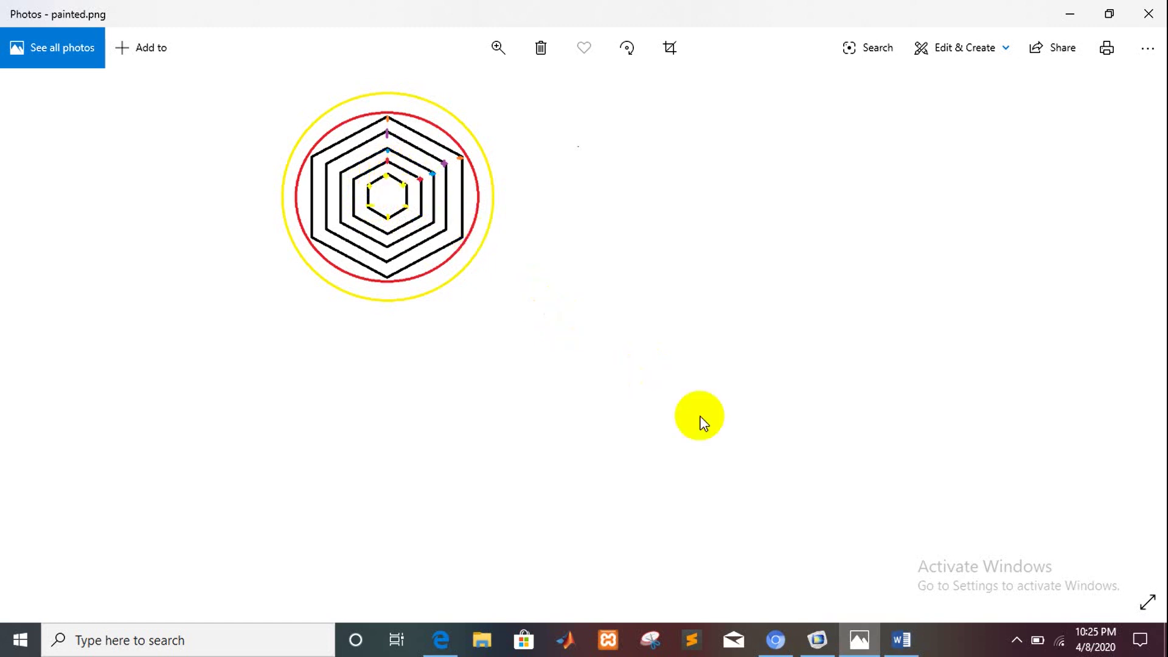
left_click(817, 640)
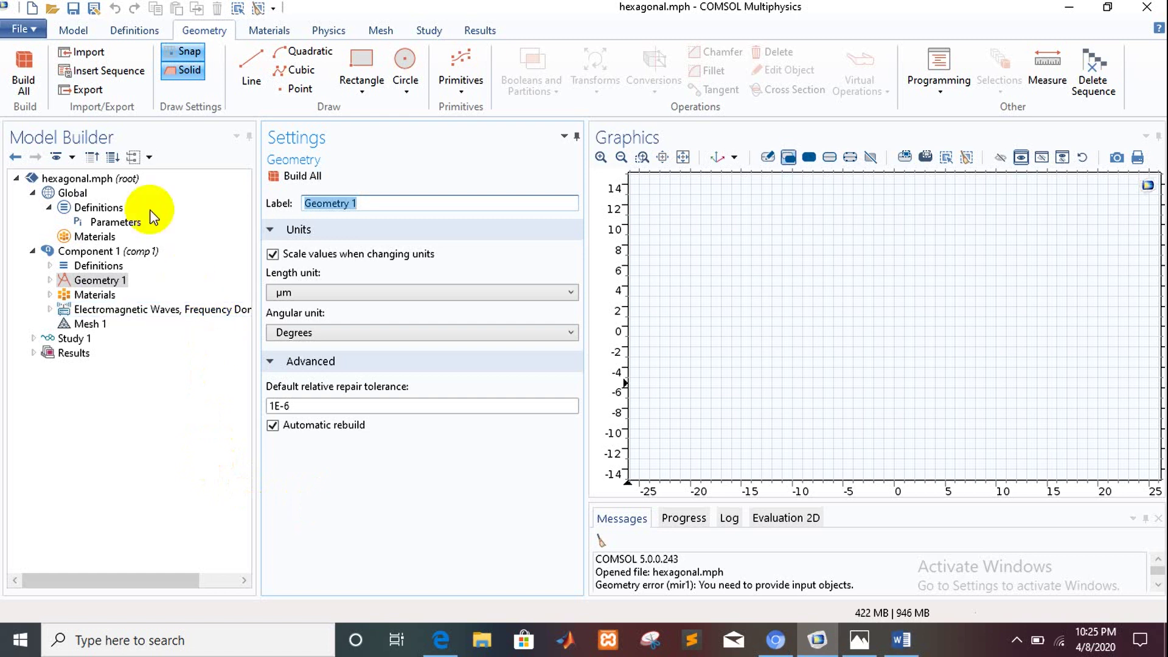
Step: Review the global parameter definitions and the length unit options of Geometry 1
double_click(107, 210)
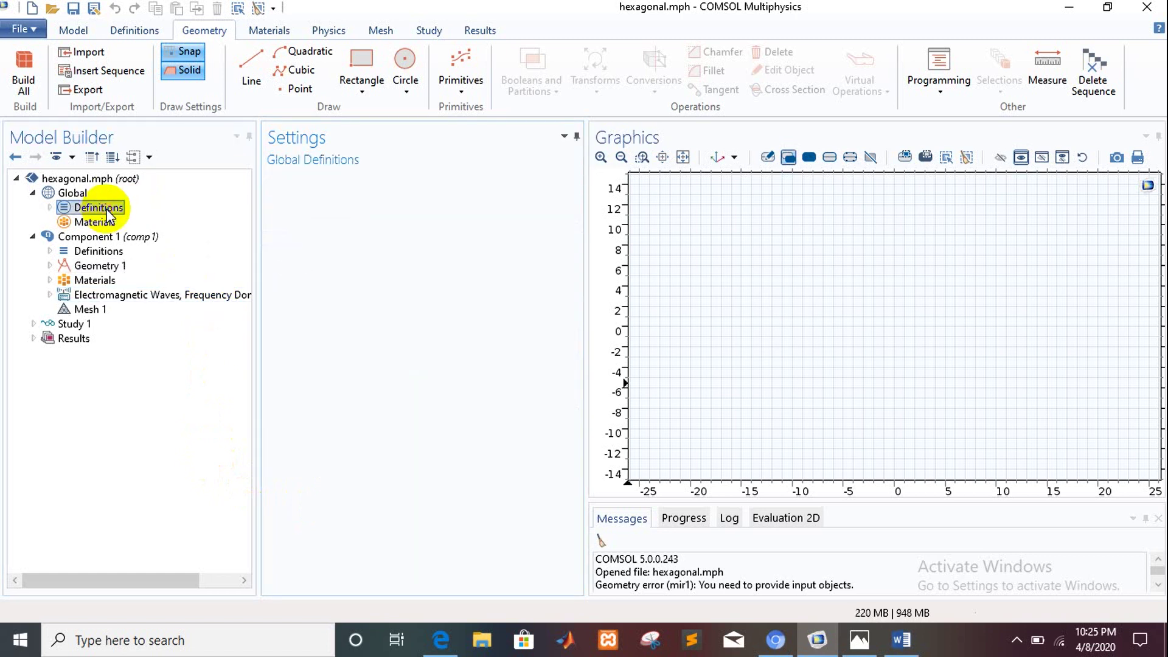
double_click(106, 210)
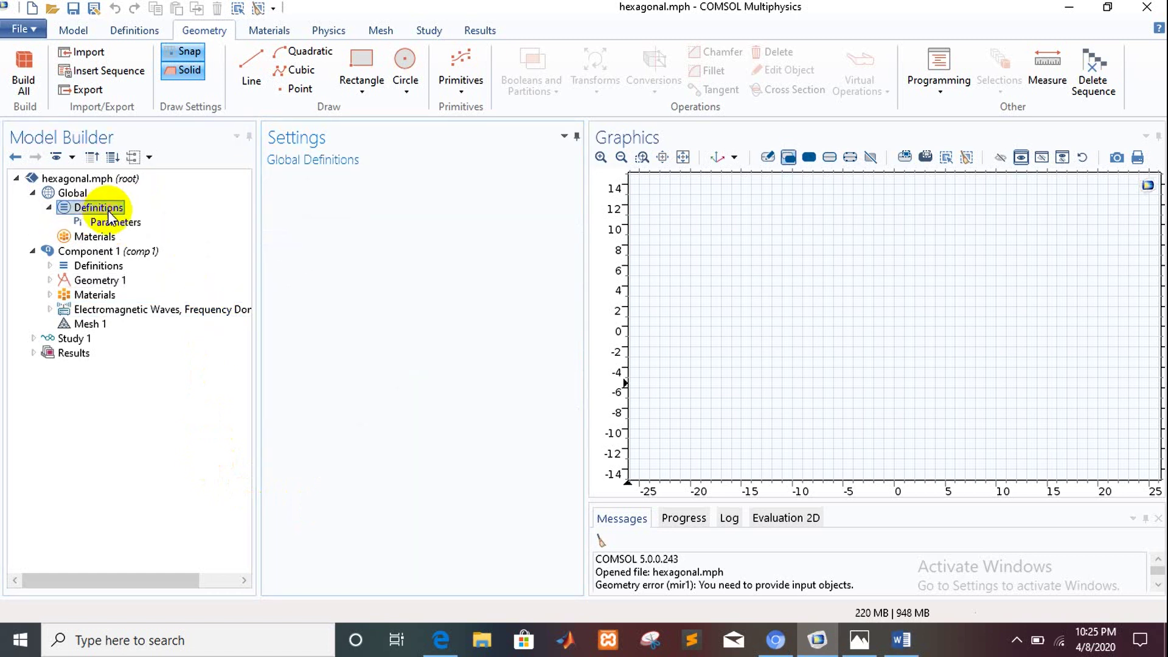
left_click(115, 223)
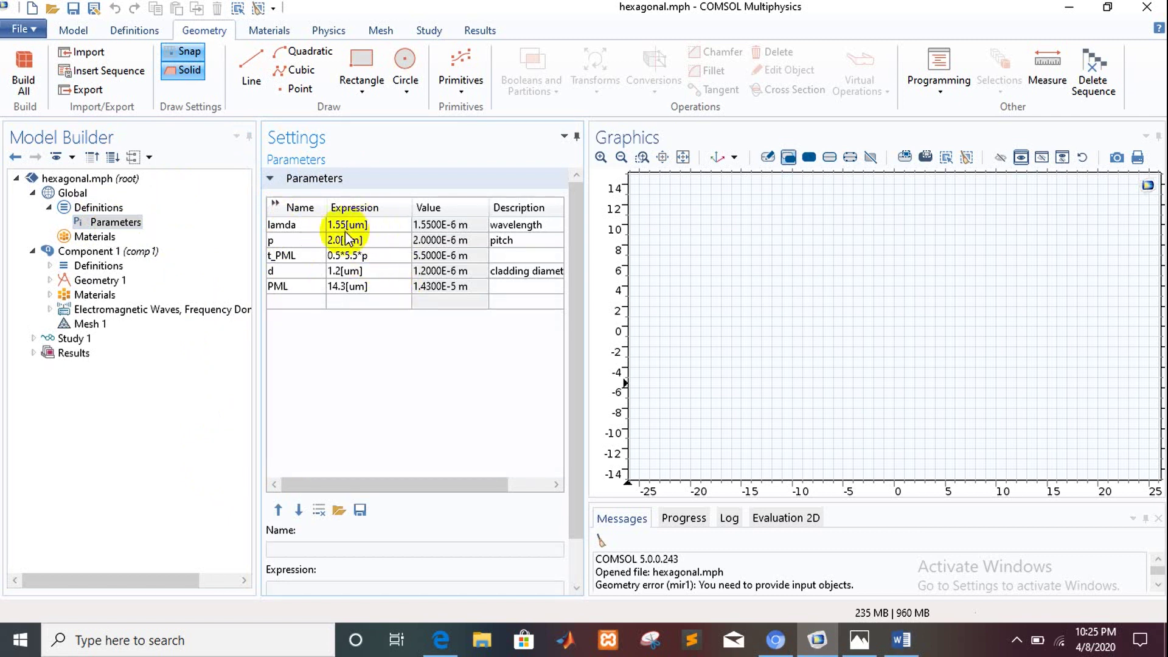
double_click(113, 283)
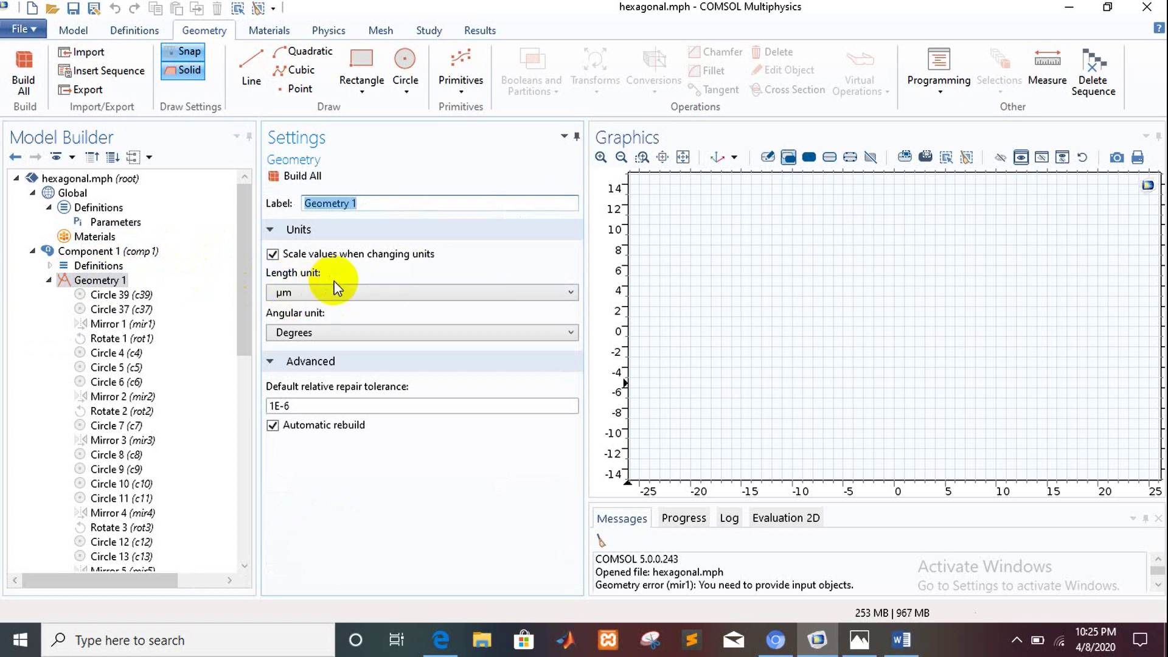
left_click(572, 295)
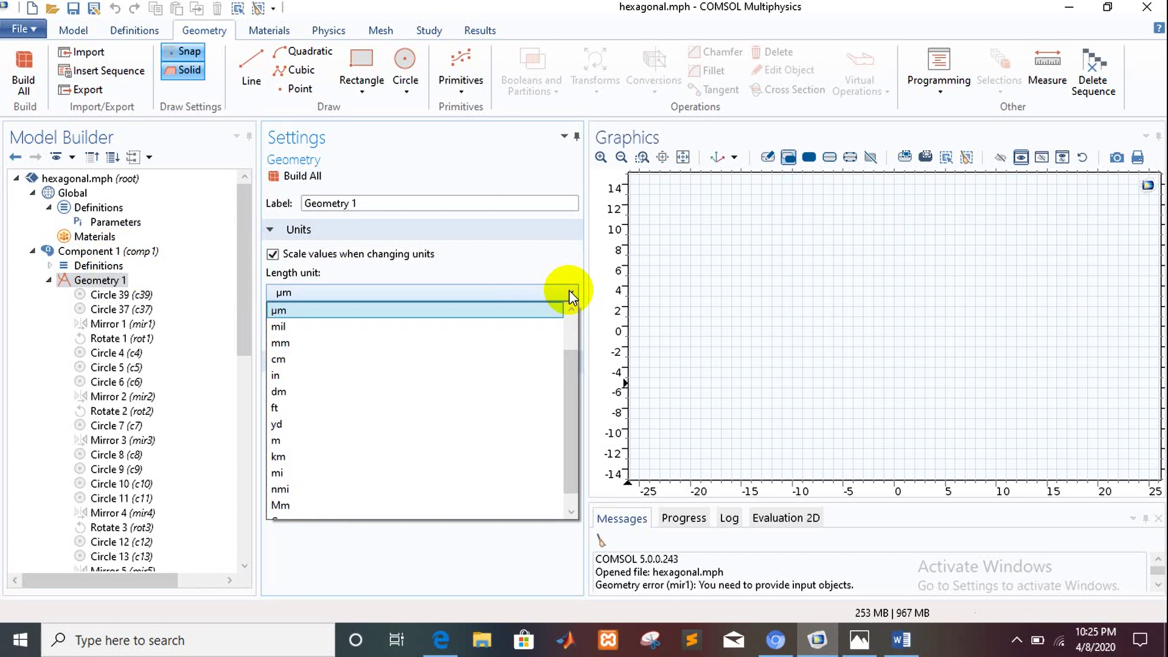
left_click(572, 296)
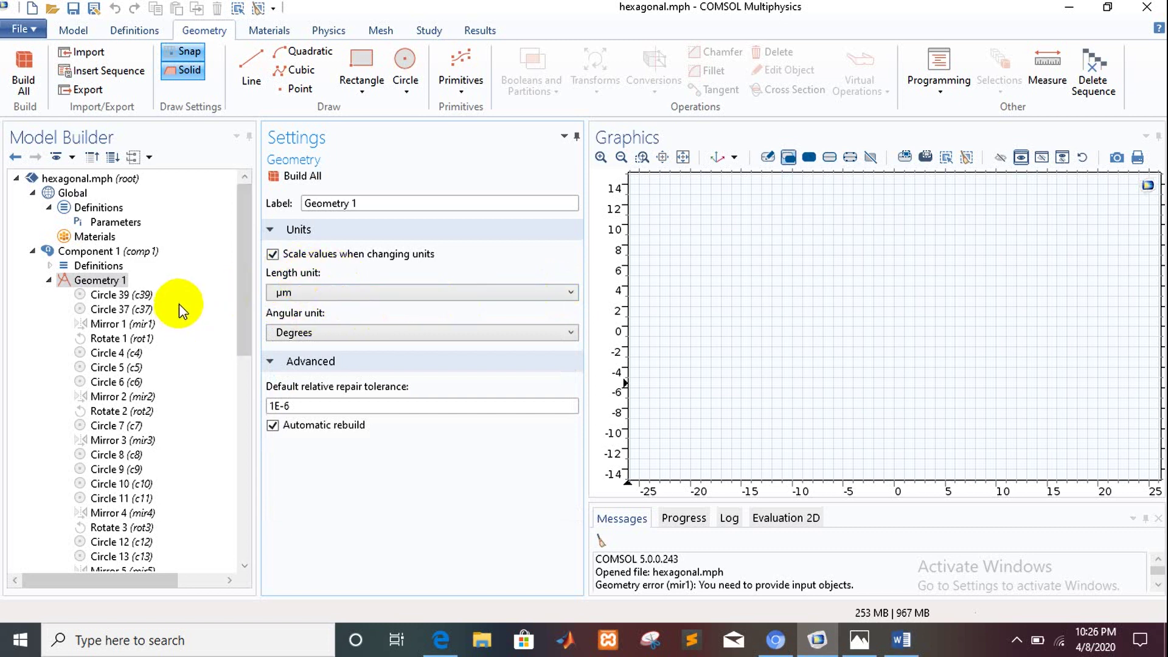
Step: Add a solid circle with radius d/2 centred at the origin to Geometry 1 and build it
left_click(115, 281)
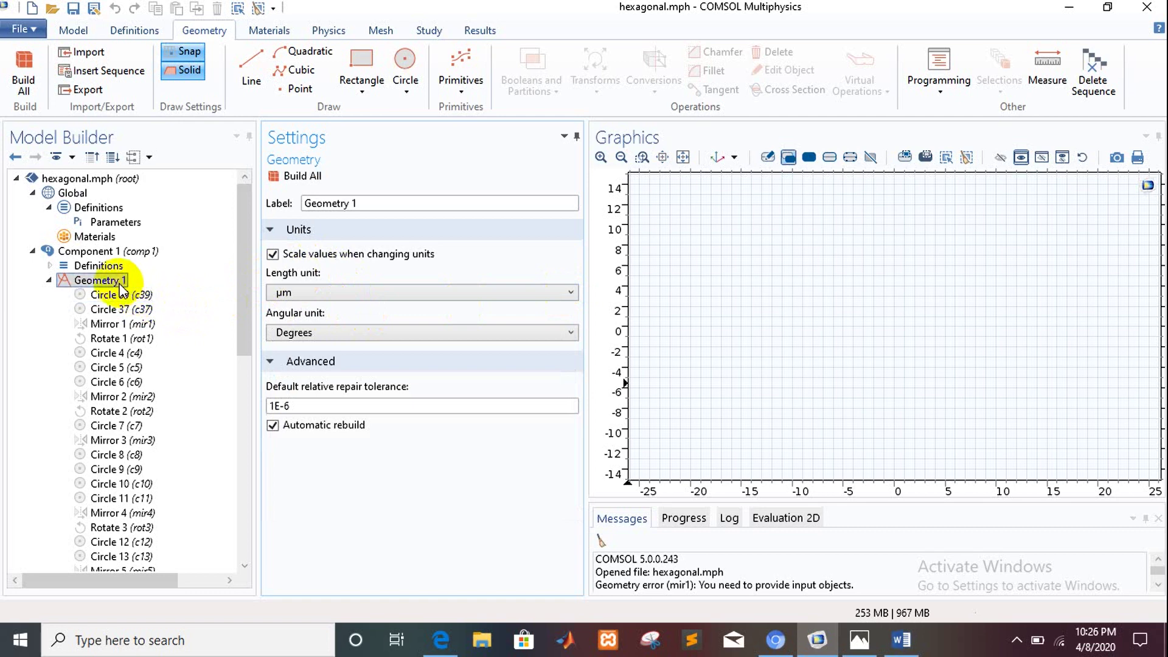
right_click(122, 291)
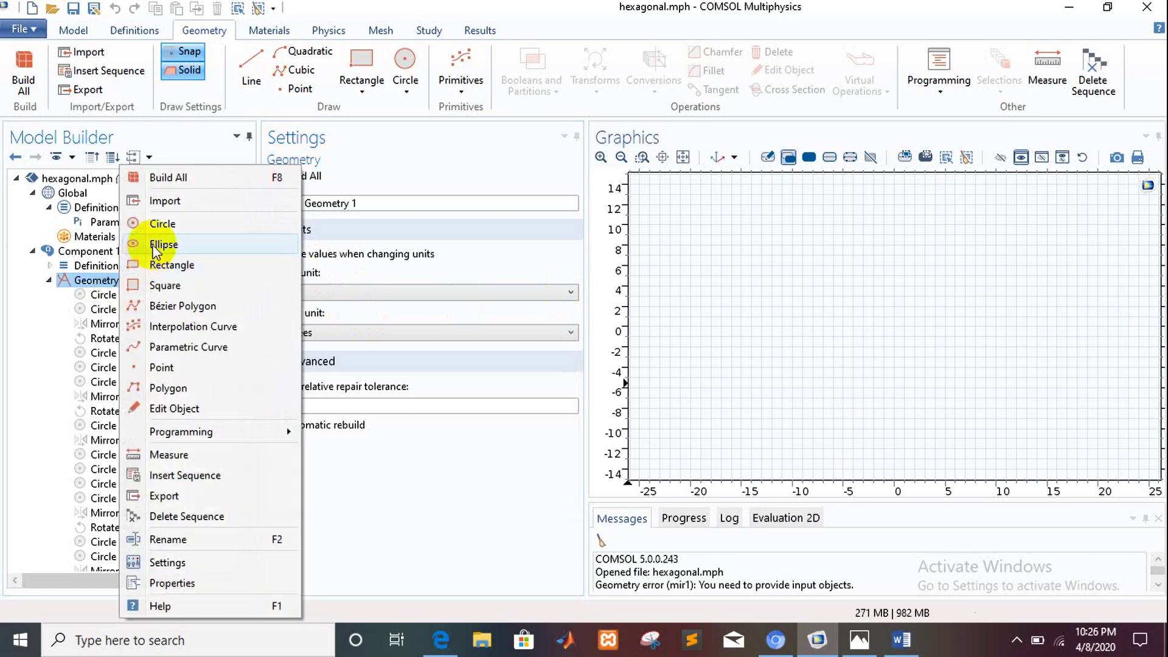
left_click(162, 225)
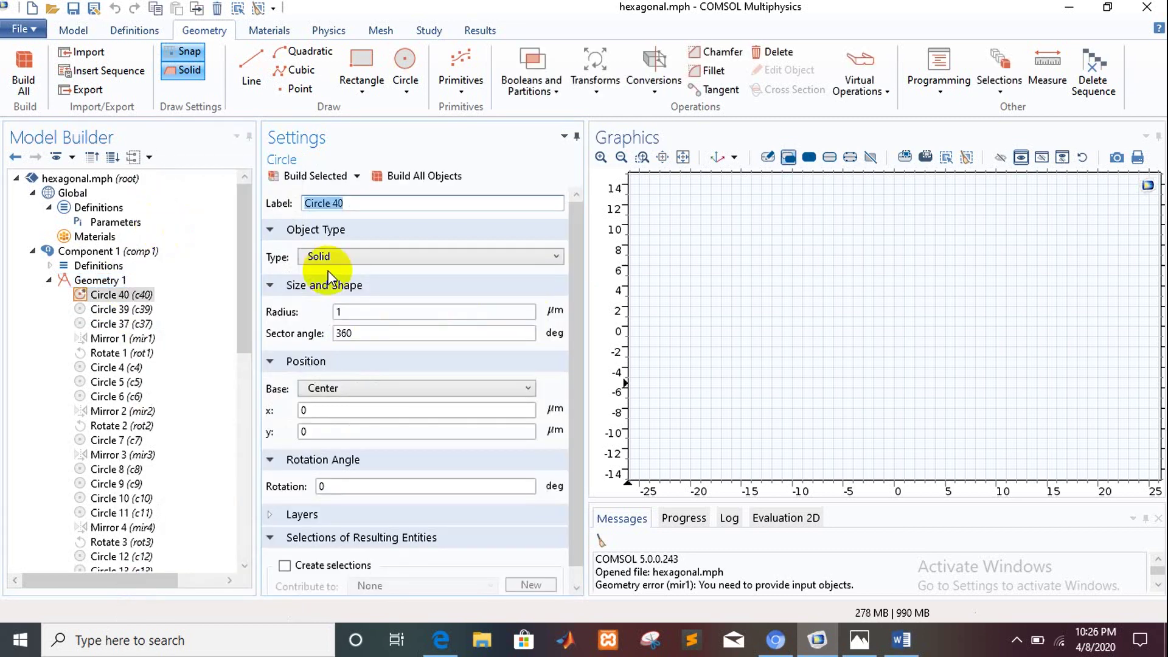
left_click(366, 311)
key("BackSpace")
type("d/2")
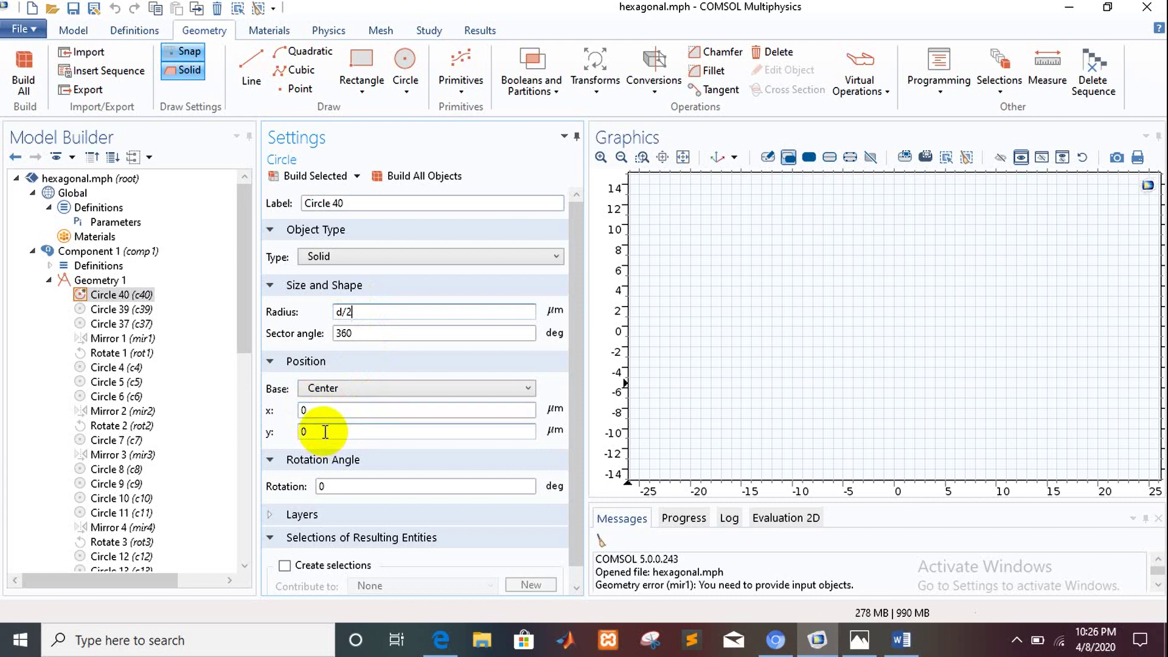
left_click(312, 177)
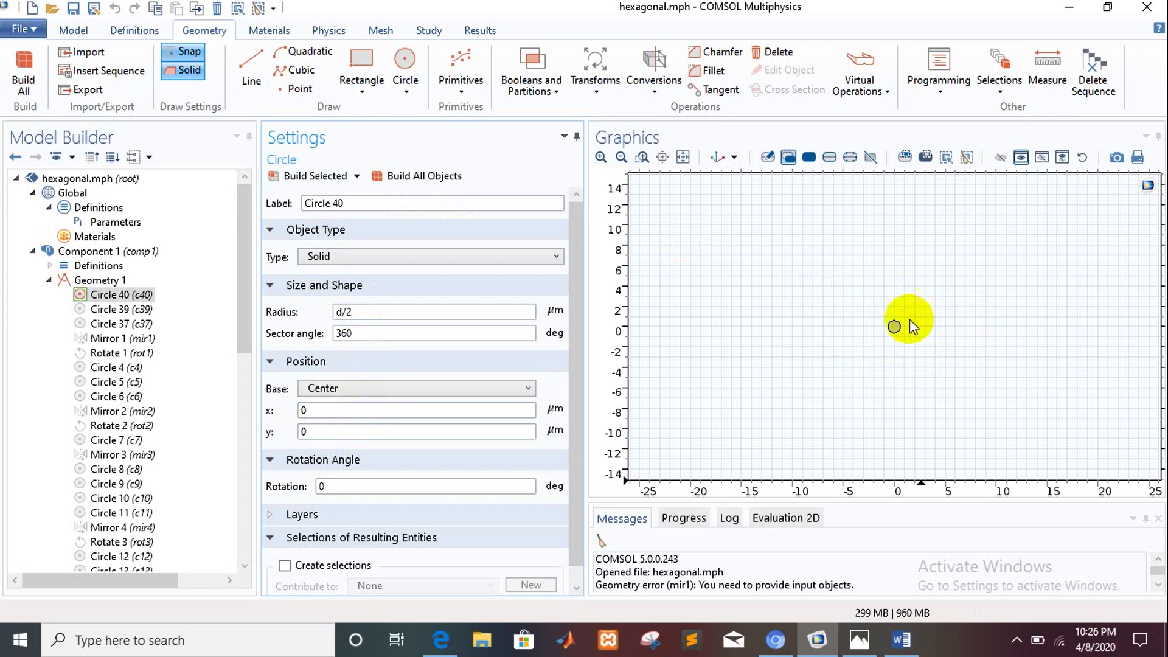
Step: Build the first-ring circles Circle 39 and Circle 37, and check the layout against the painted.png sketch in Photos
left_click(146, 312)
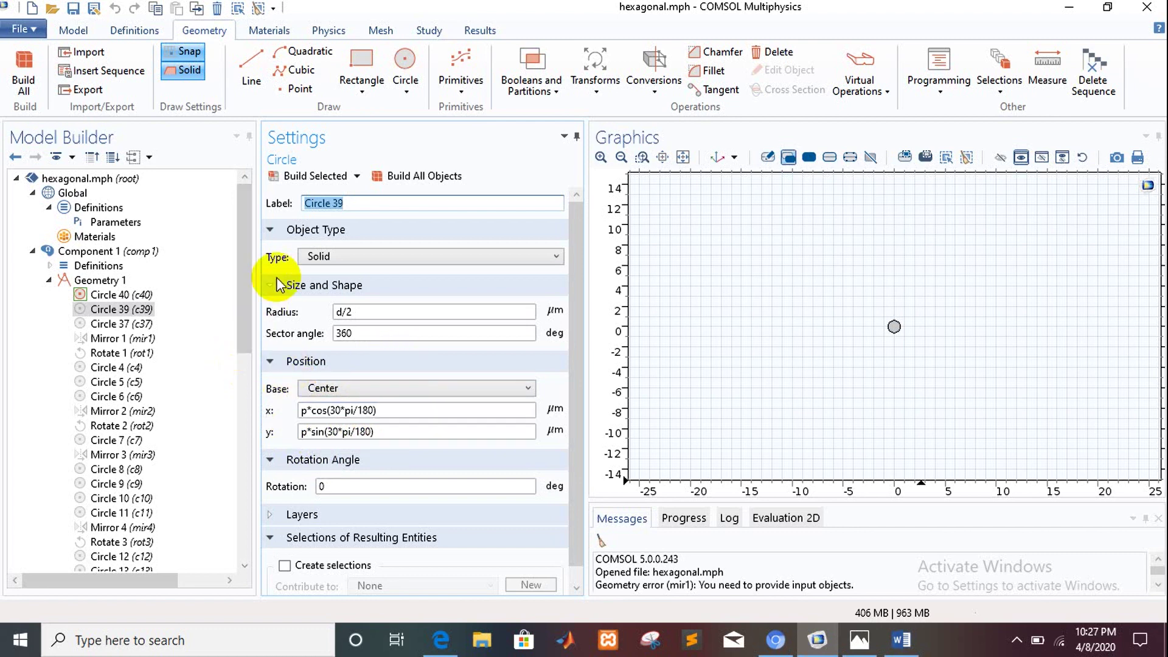
left_click(305, 175)
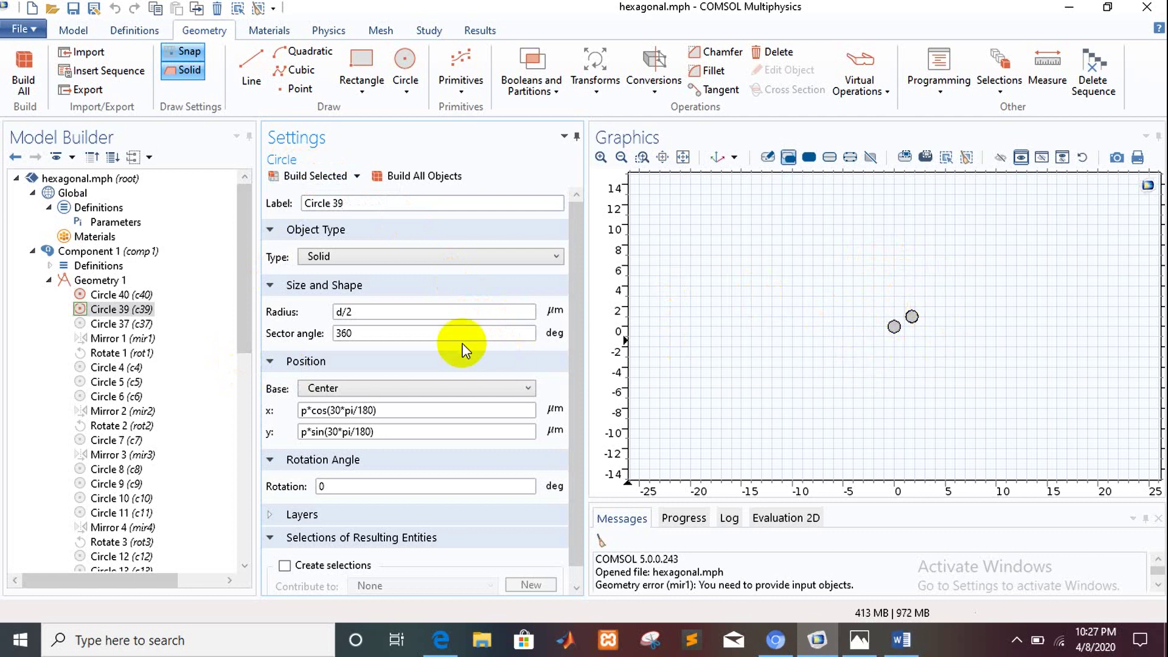
left_click(128, 326)
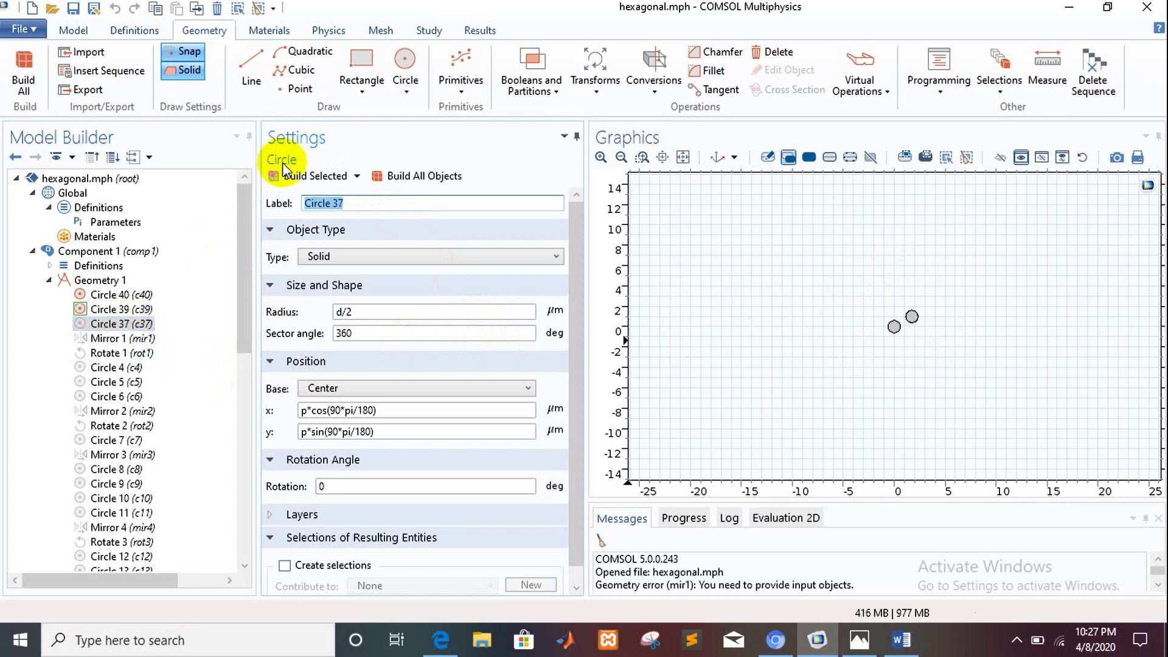
left_click(295, 177)
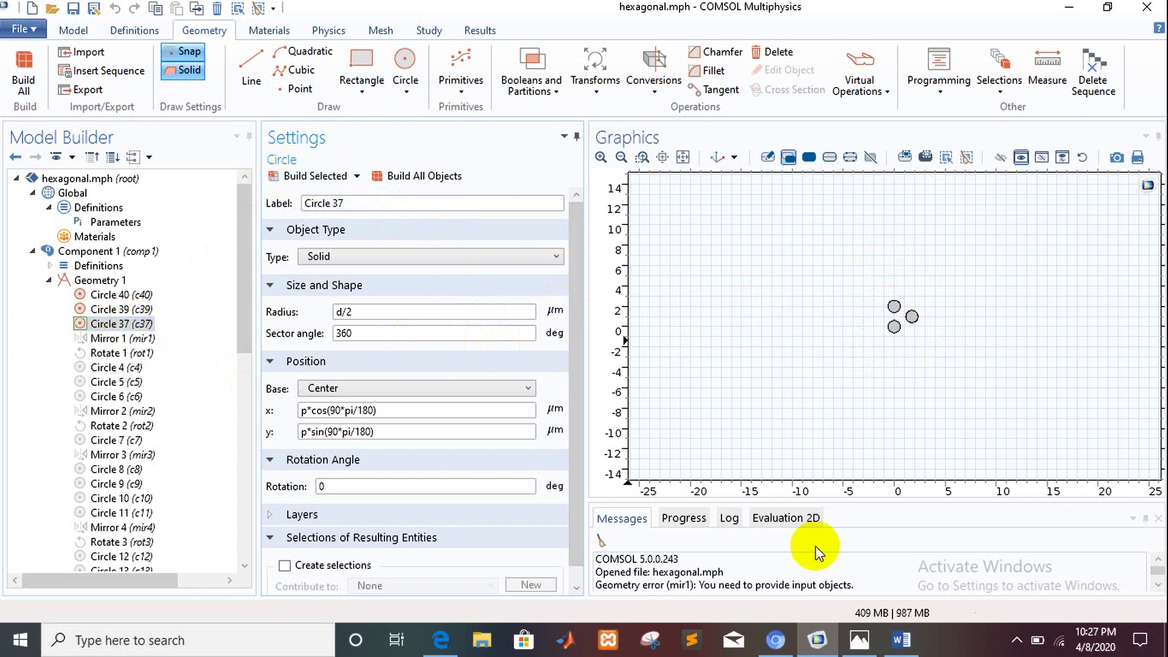
left_click(860, 643)
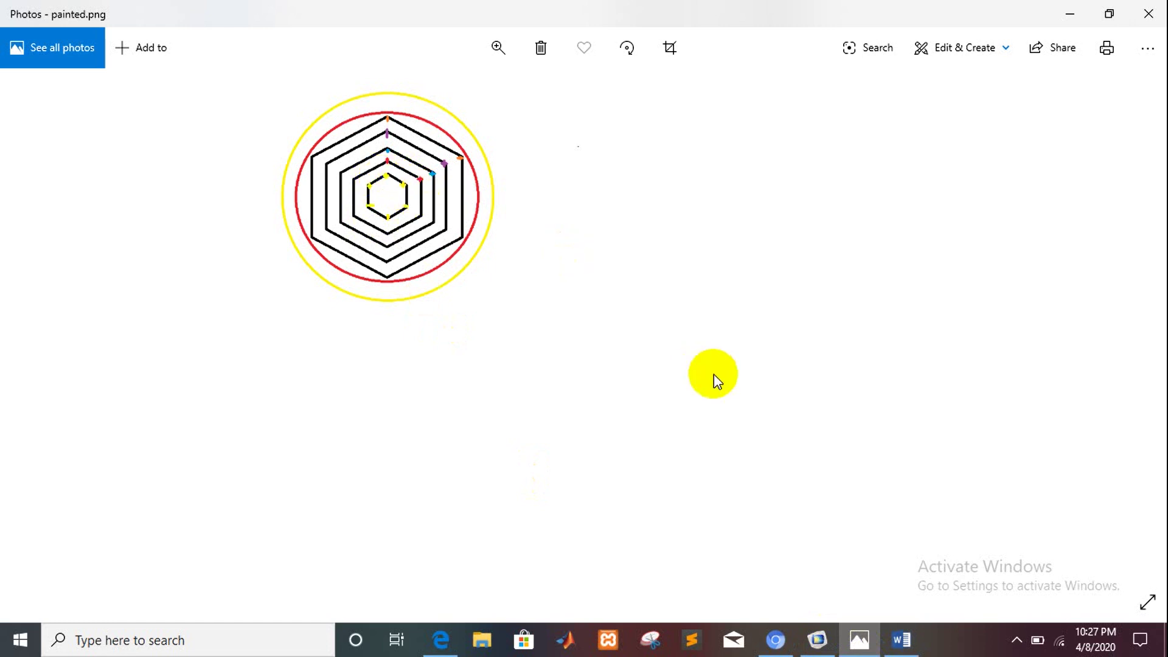
left_click(820, 642)
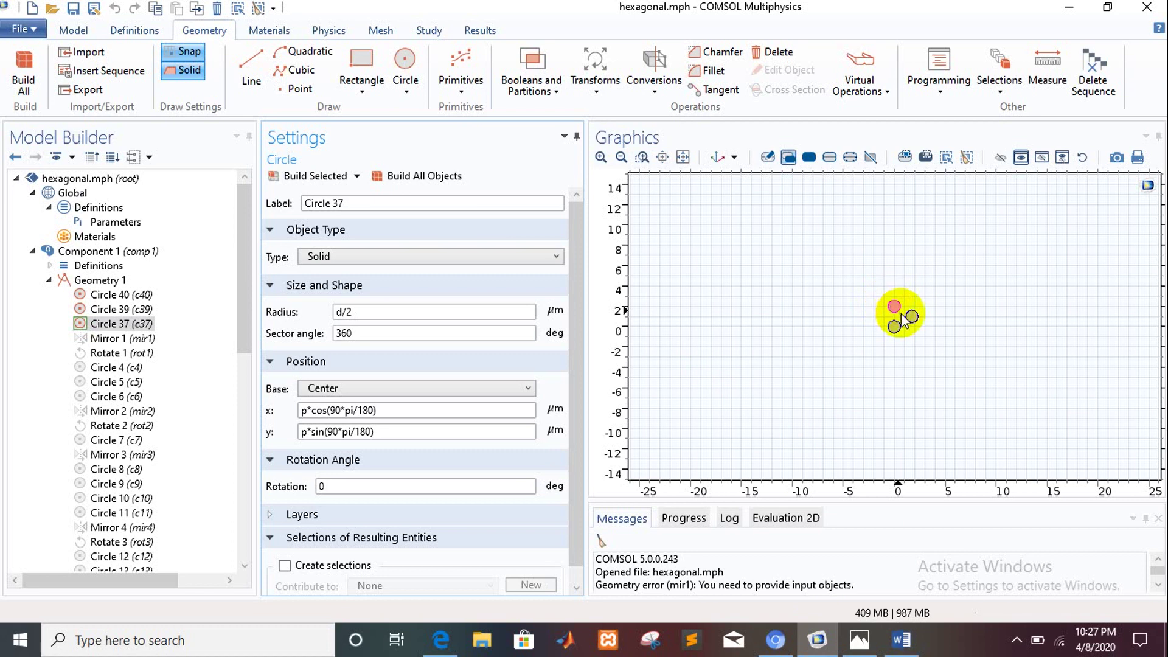
Step: Build the Mirror 1 and Rotate 1 operations to complete the first hexagonal ring around the centre circle
left_click(152, 339)
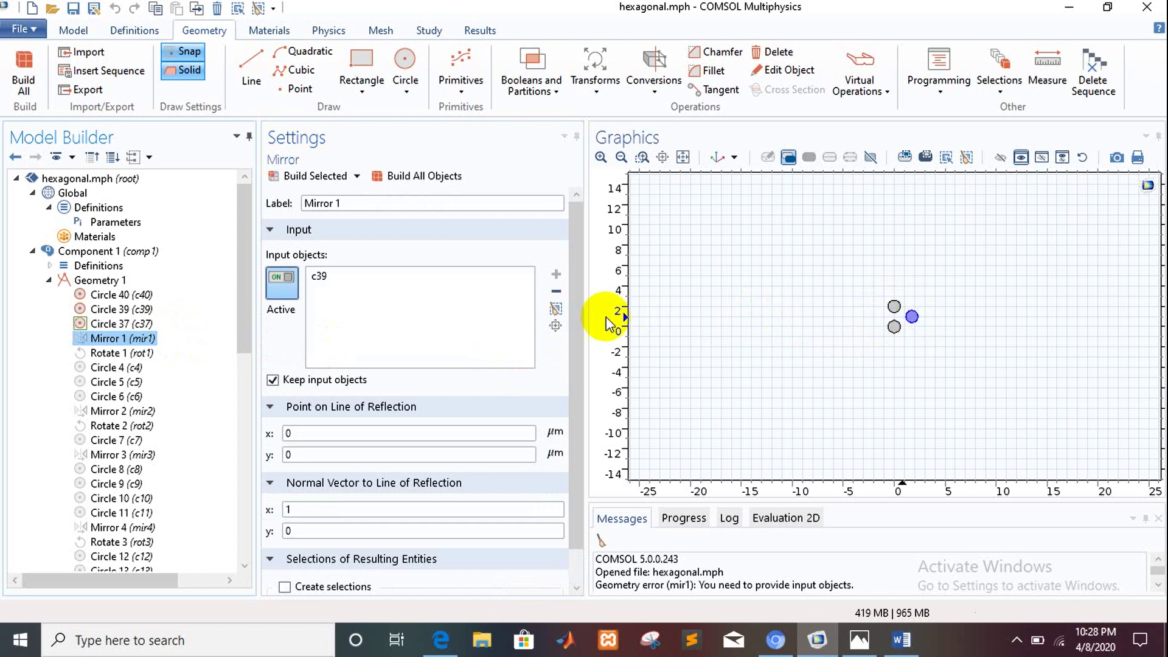
left_click(324, 174)
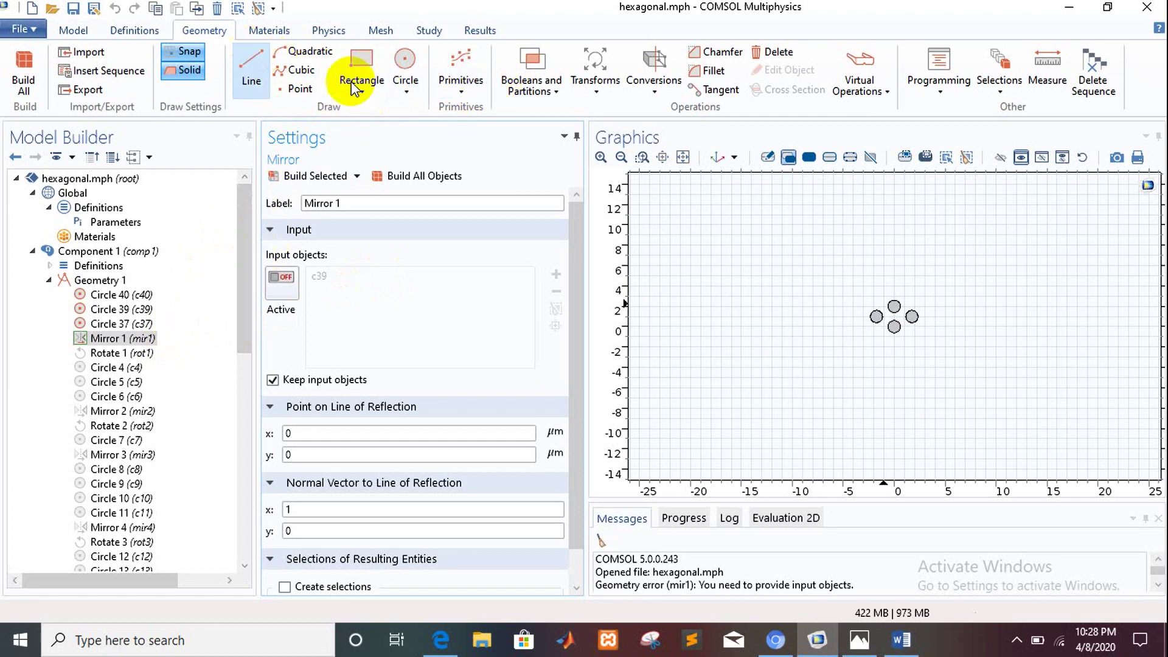
left_click(593, 90)
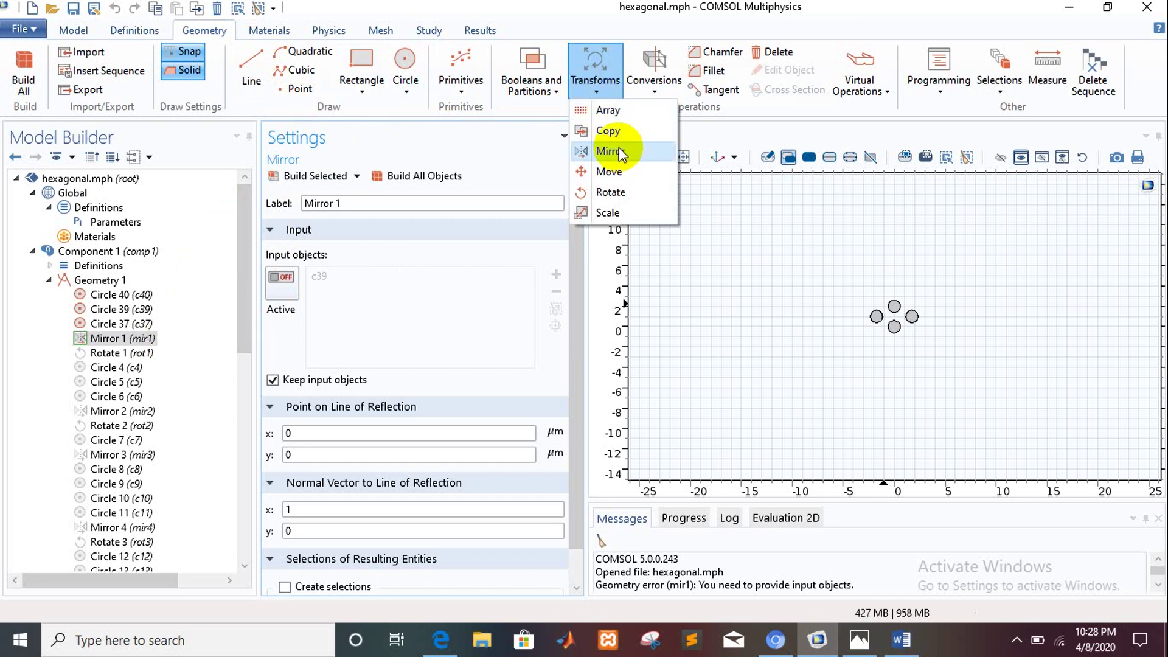
left_click(487, 148)
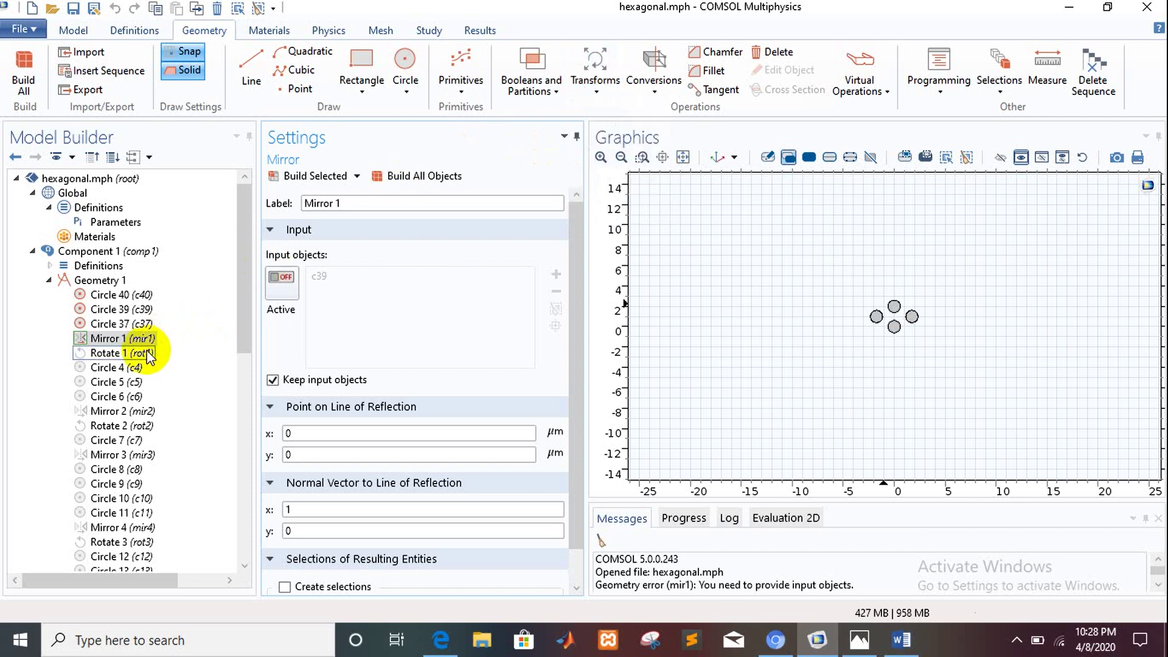
left_click(144, 353)
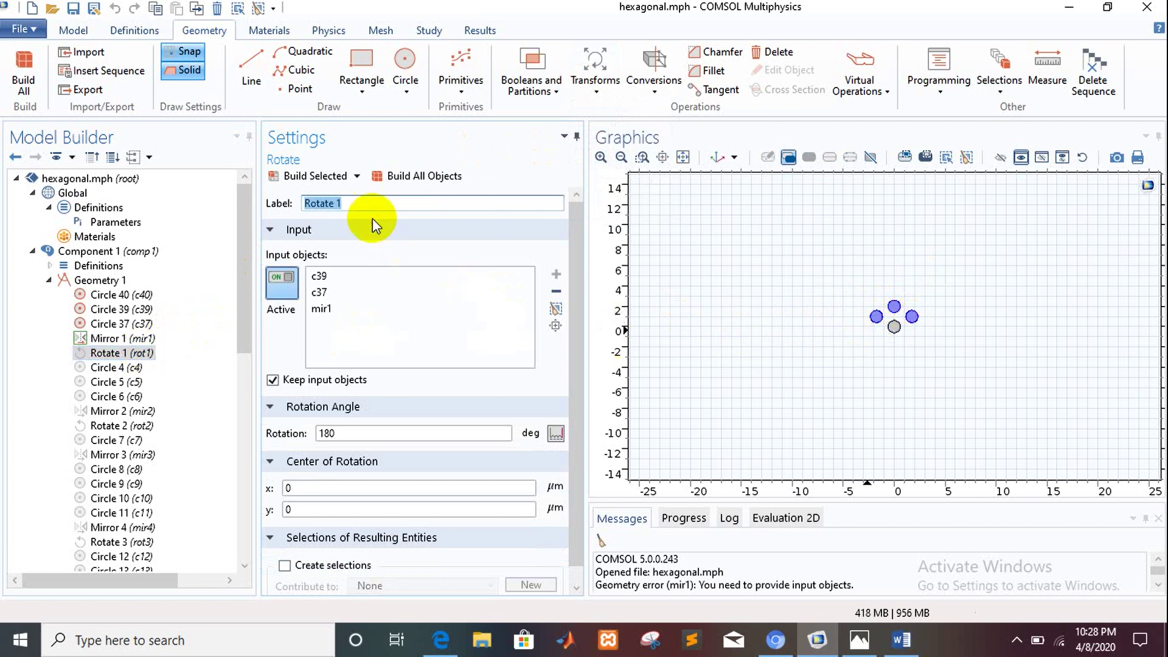
left_click(329, 177)
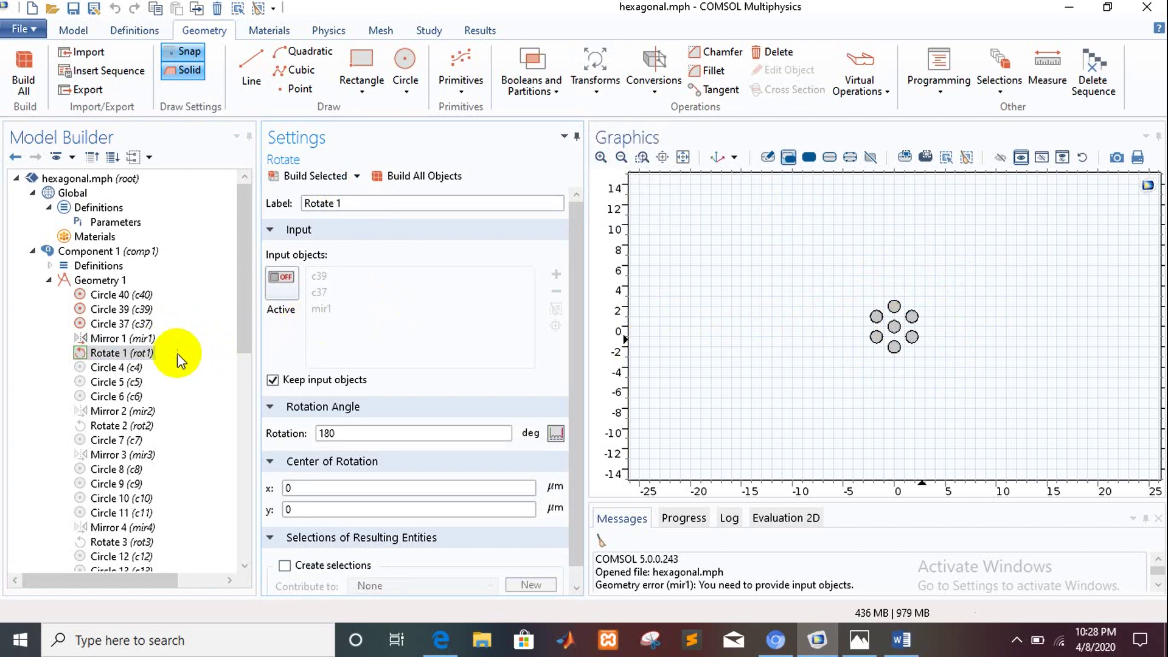
Step: Build the second-ring circles Circle 4, Circle 5 and Circle 6
left_click(134, 369)
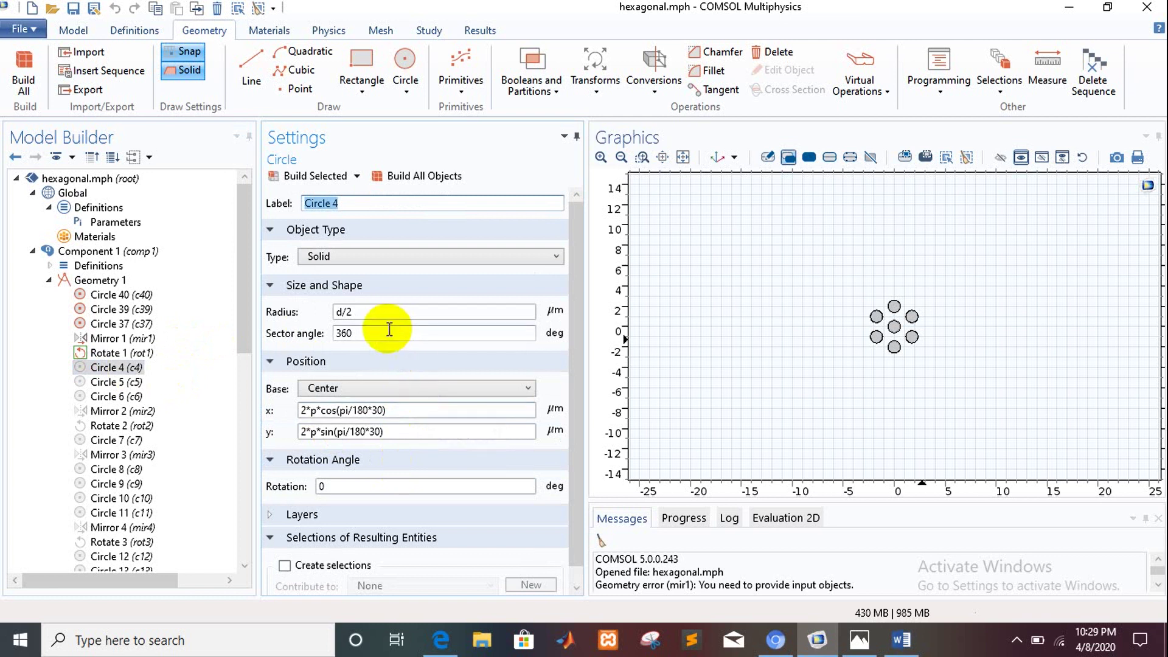
left_click(329, 178)
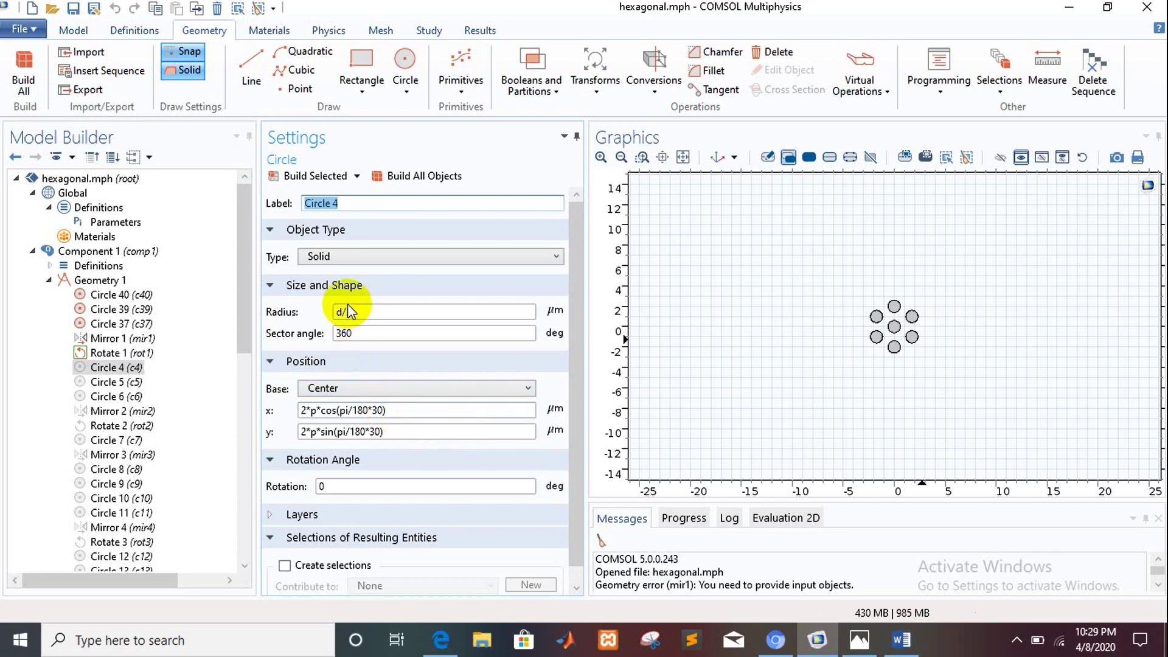
left_click(311, 177)
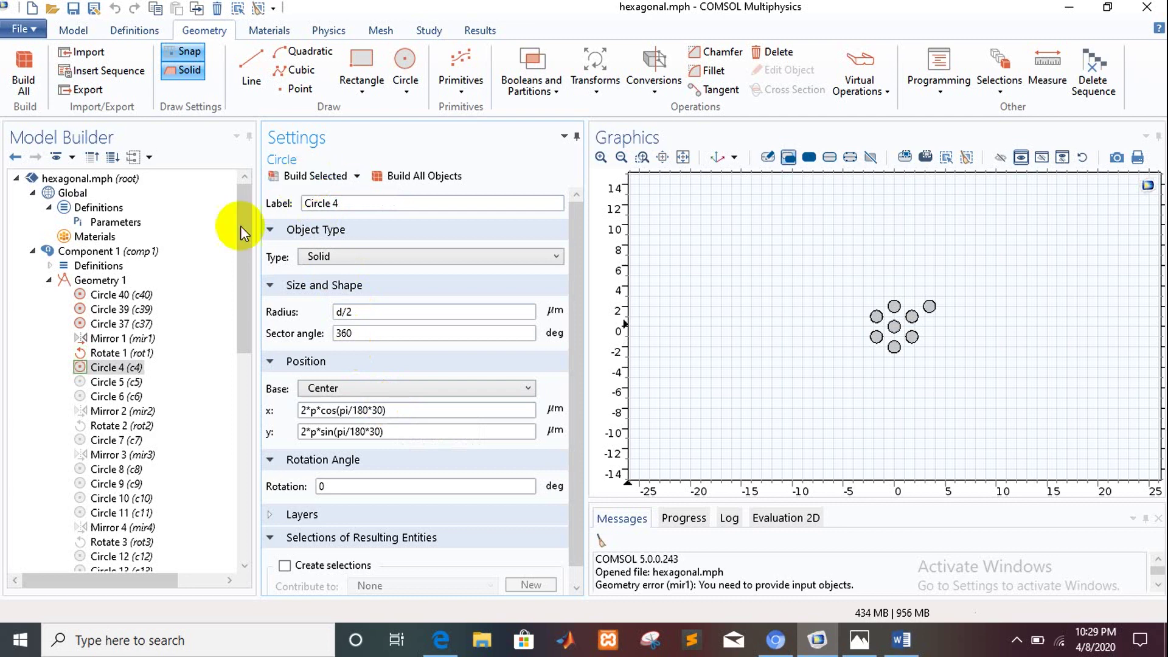
left_click(117, 382)
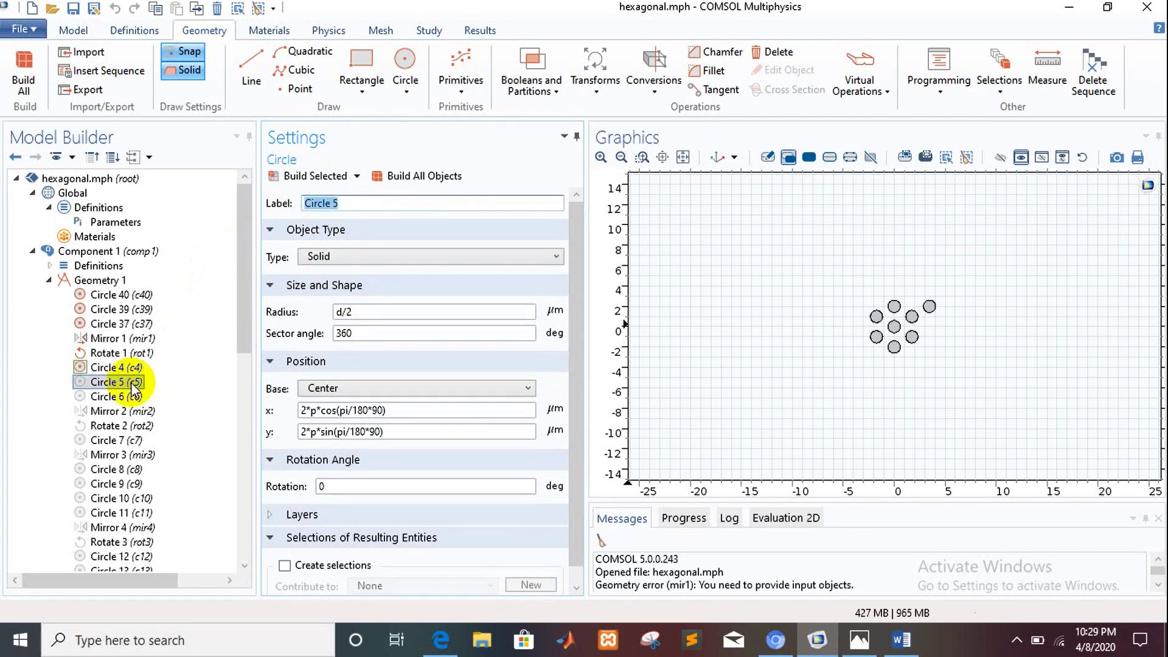
left_click(317, 176)
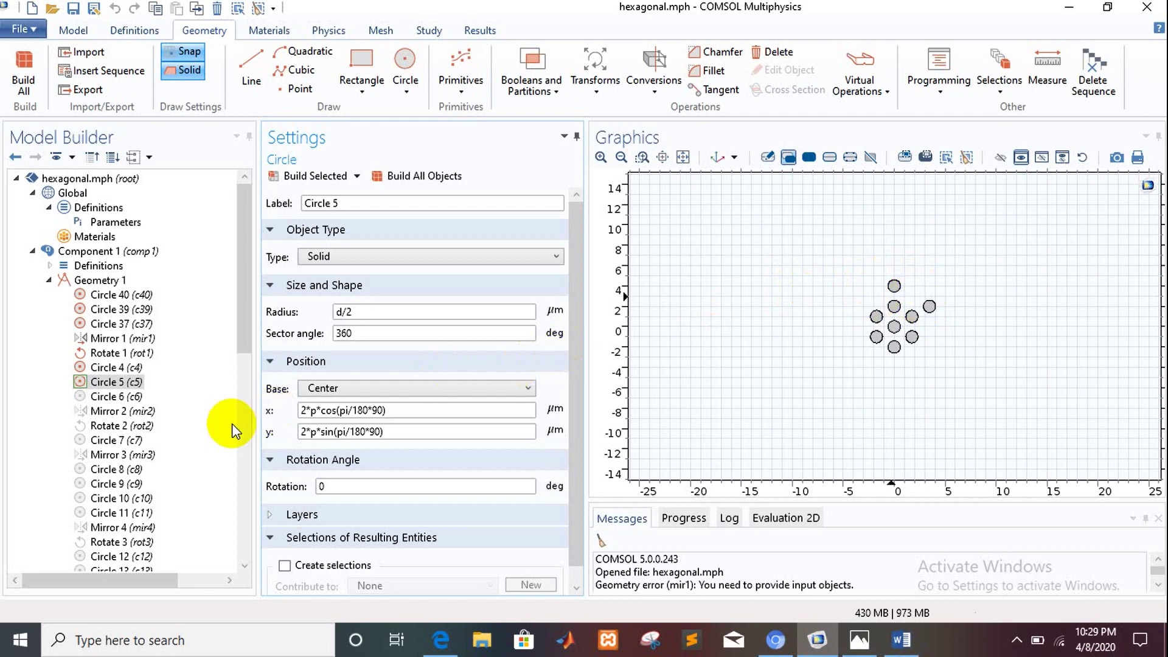
left_click(117, 396)
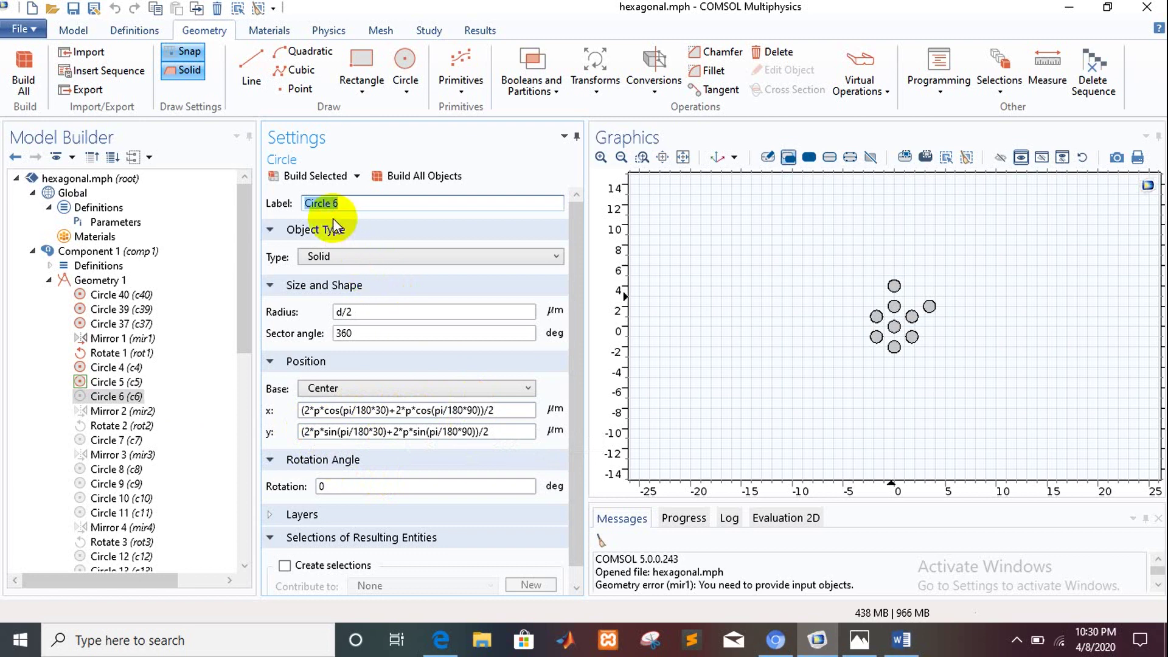
left_click(320, 178)
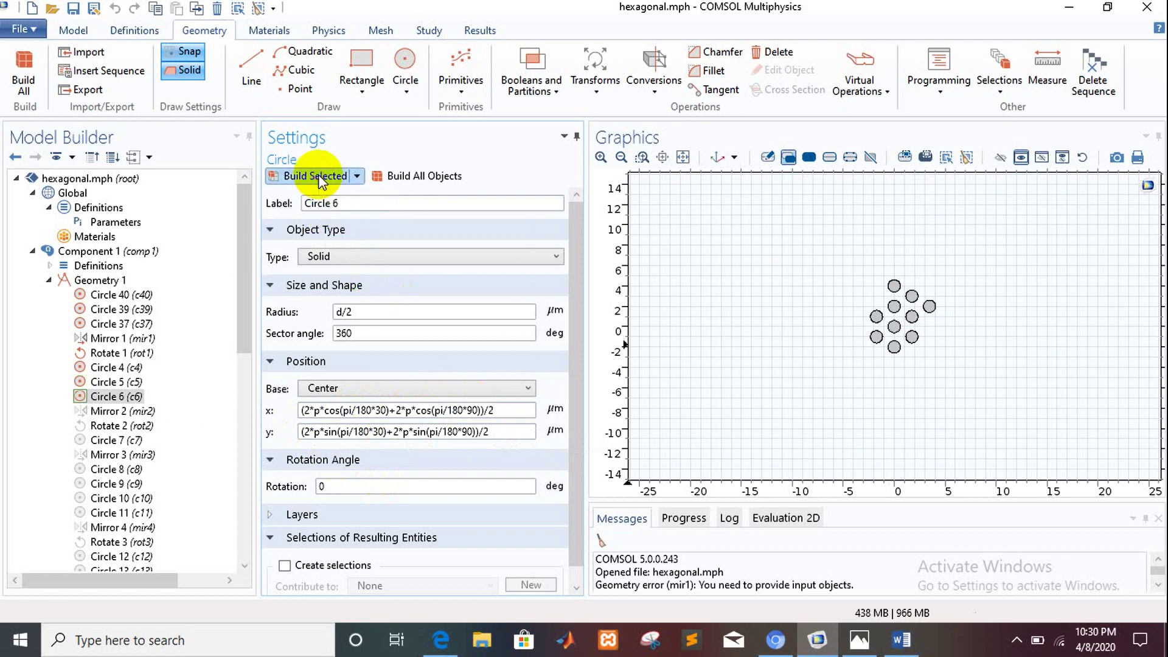
Step: Build the Mirror 2 and Rotate 2 operations to mirror and rotate the second-ring circles by 180 degrees about the origin
left_click(147, 413)
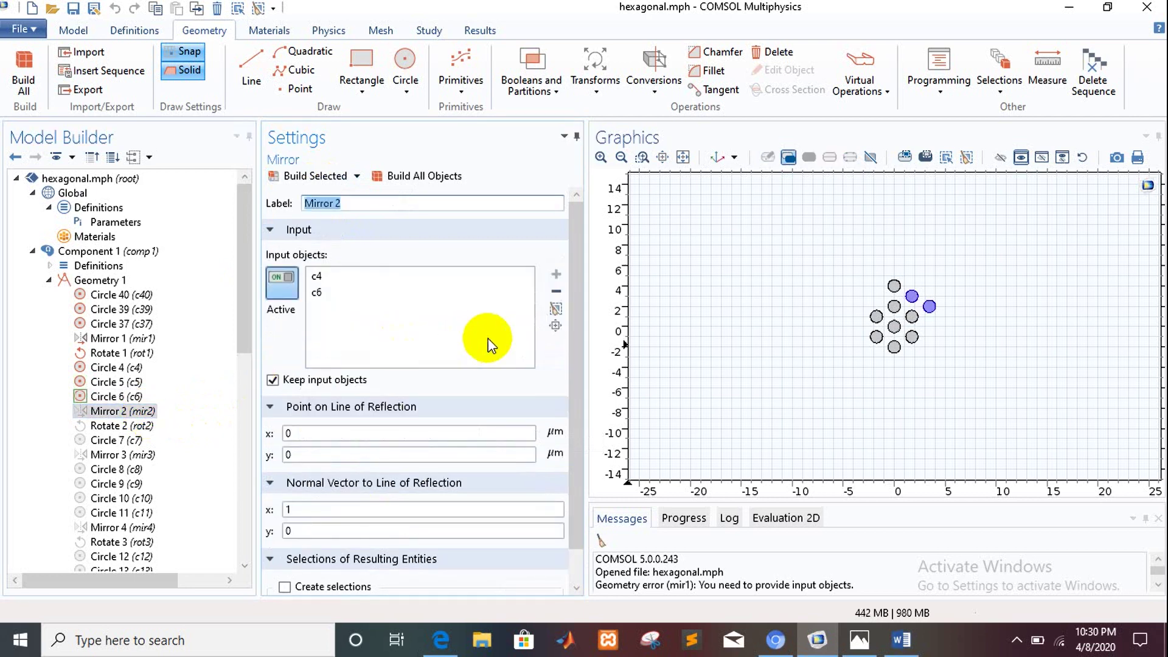
left_click(317, 176)
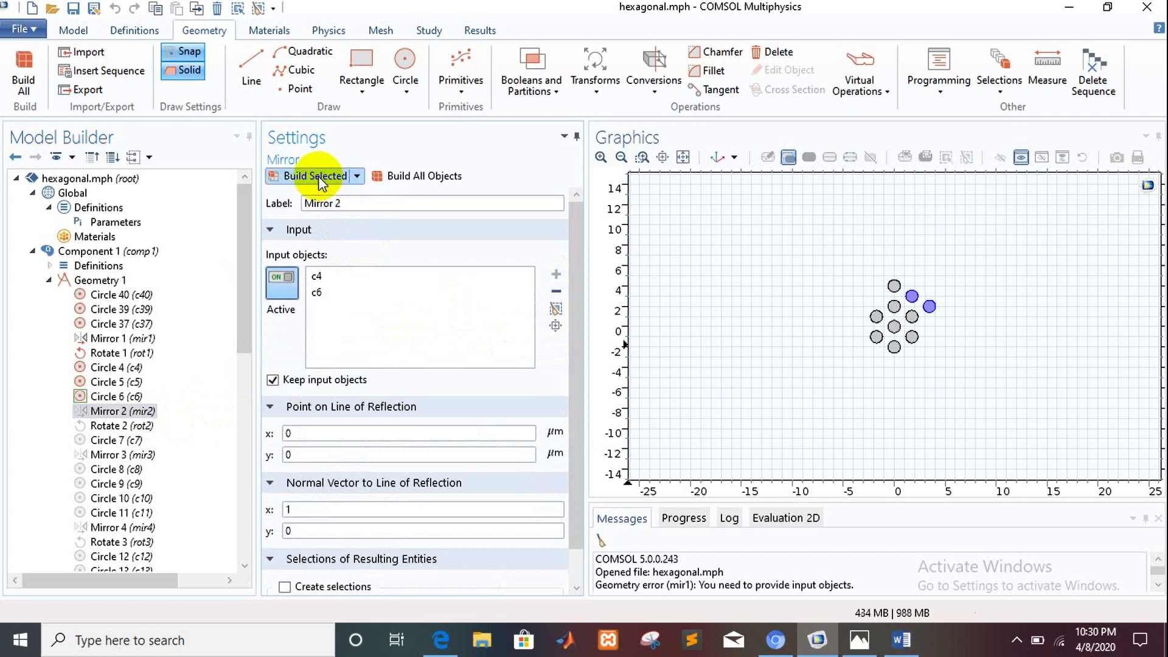
left_click(155, 426)
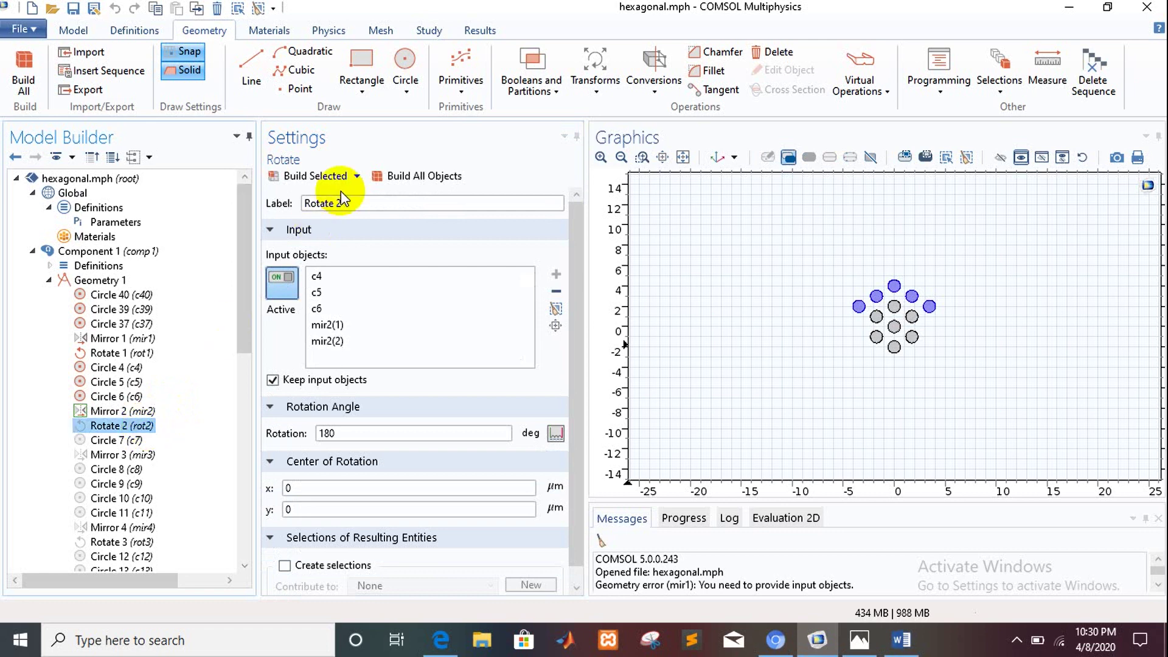
left_click(330, 174)
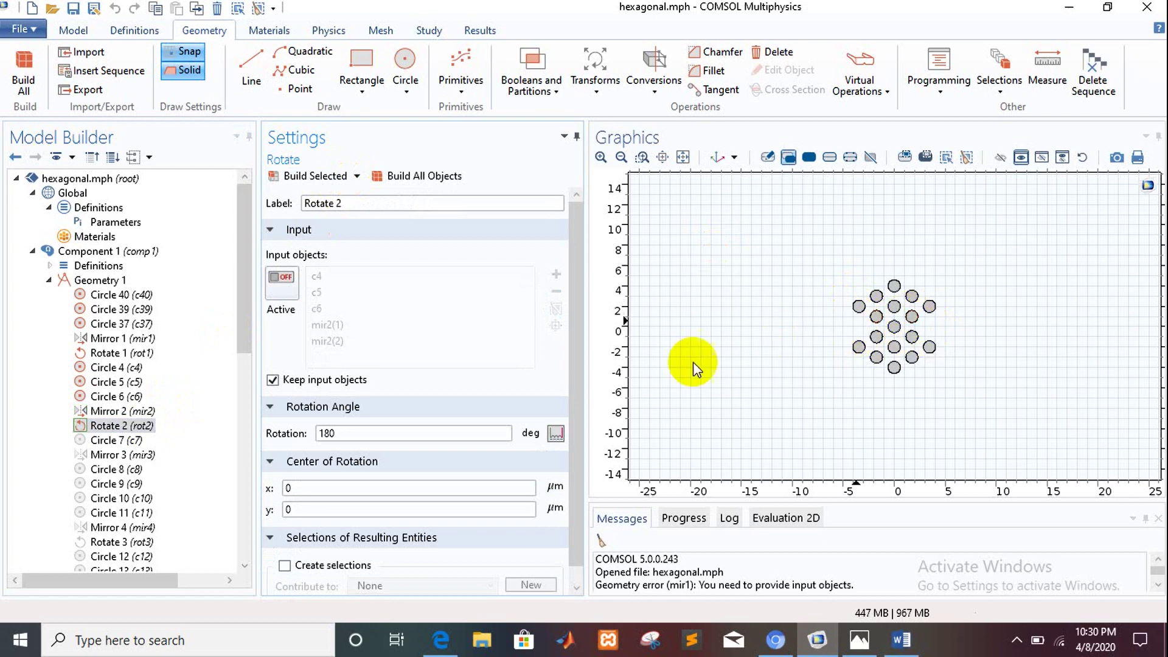
Step: Build Circle 7 and the Mirror 3 operation to complete the second hexagonal ring
left_click(125, 442)
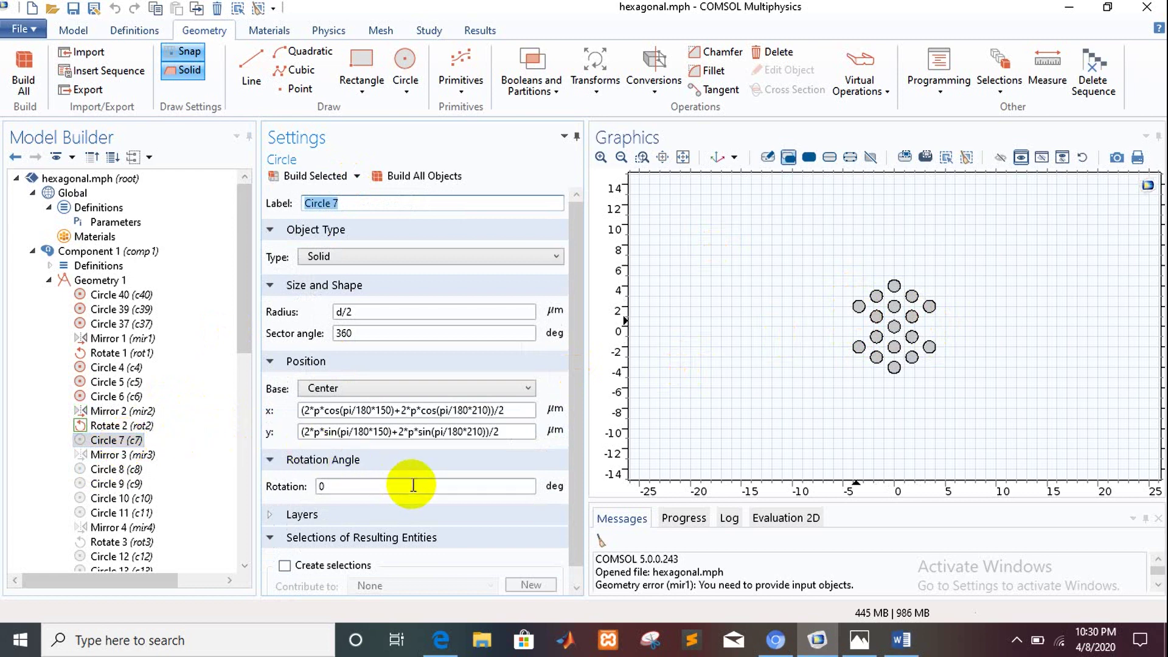
left_click(329, 177)
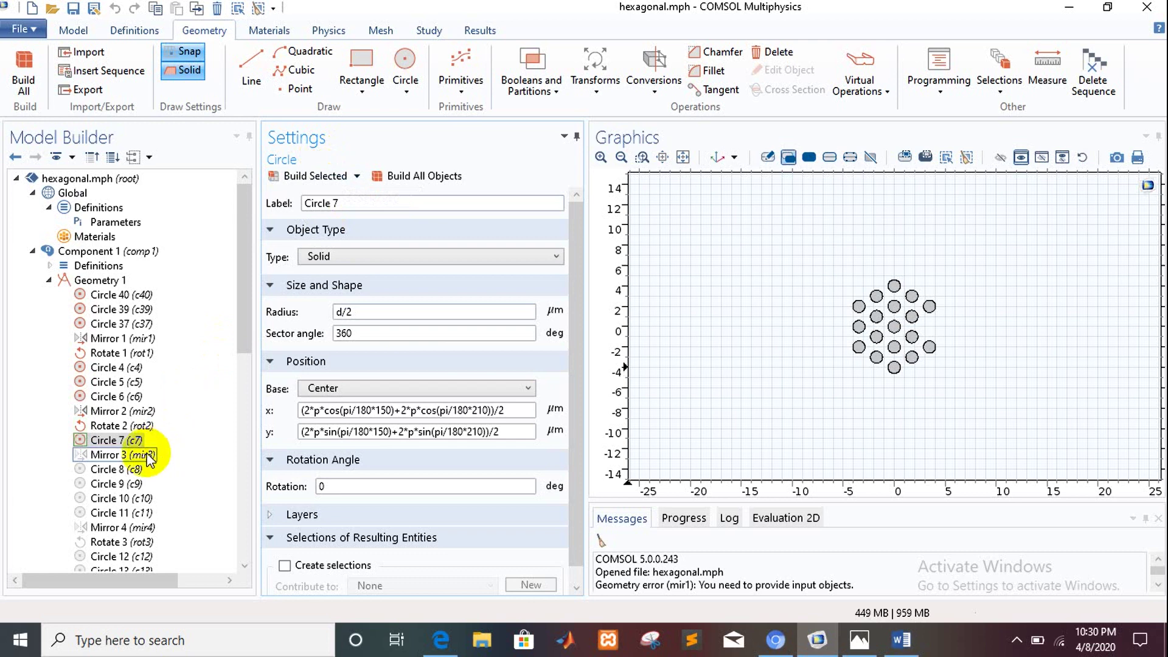
left_click(146, 455)
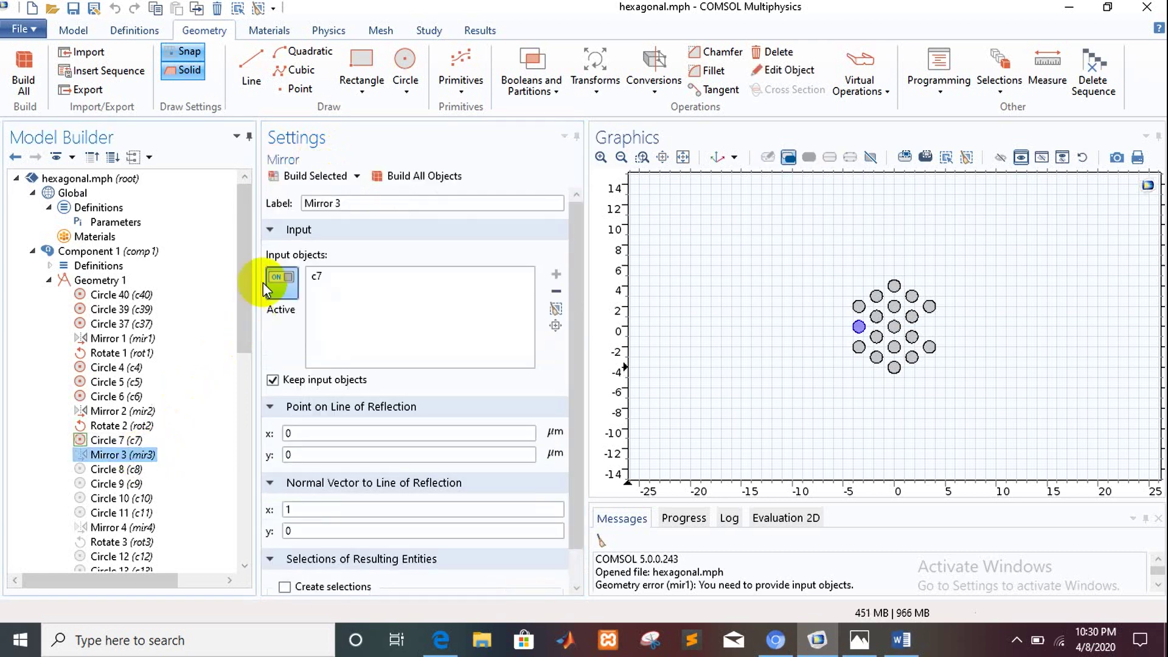
left_click(314, 177)
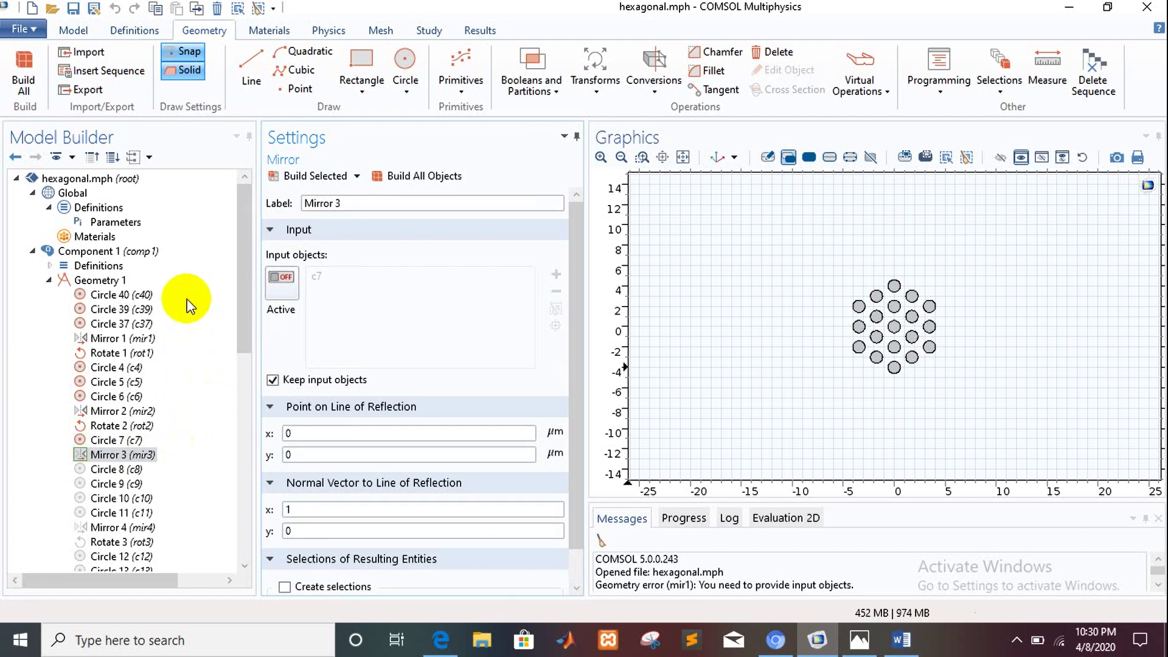
Step: Build the third-ring circles Circle 8, Circle 9, Circle 10 and Circle 11
left_click(139, 471)
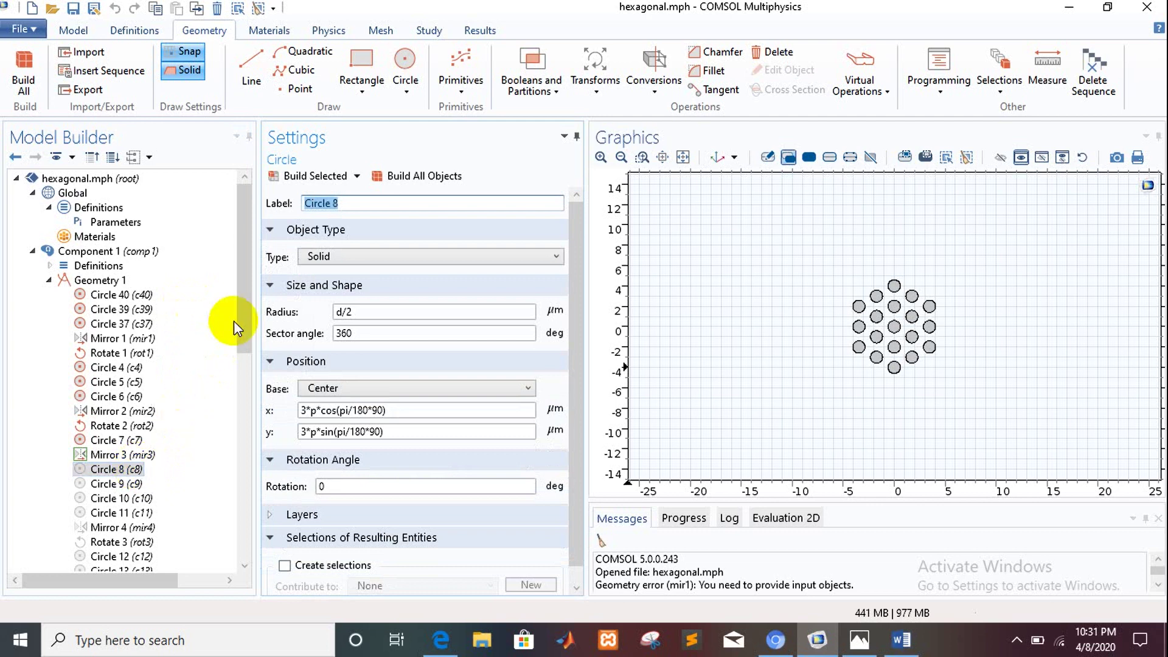
left_click(326, 177)
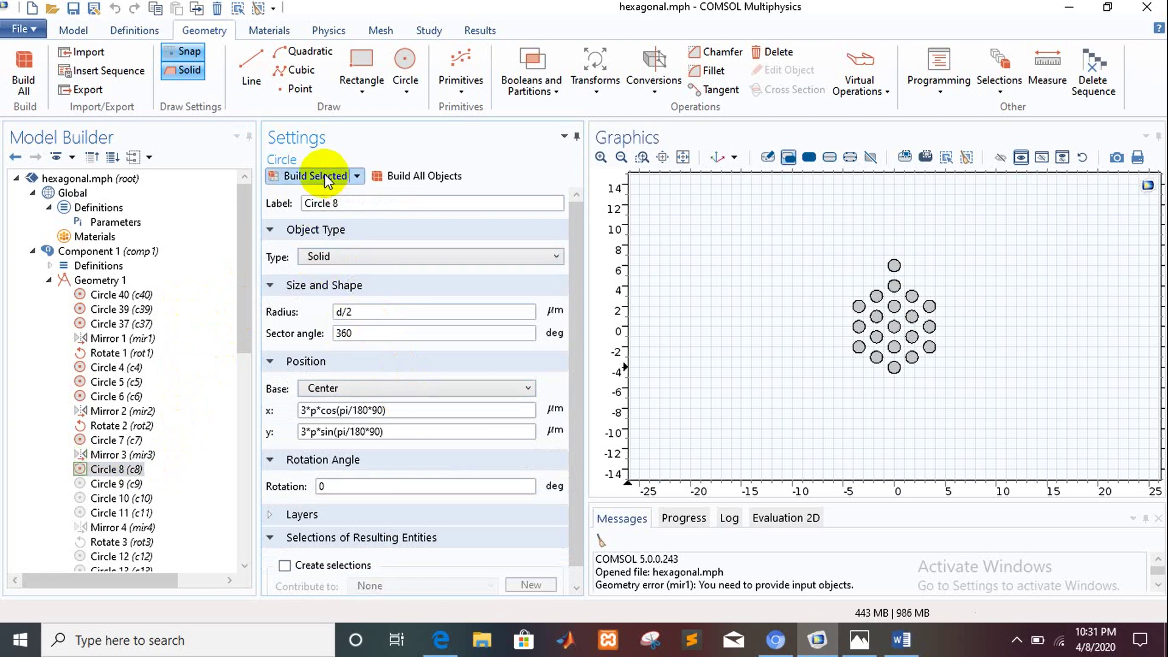
left_click(140, 489)
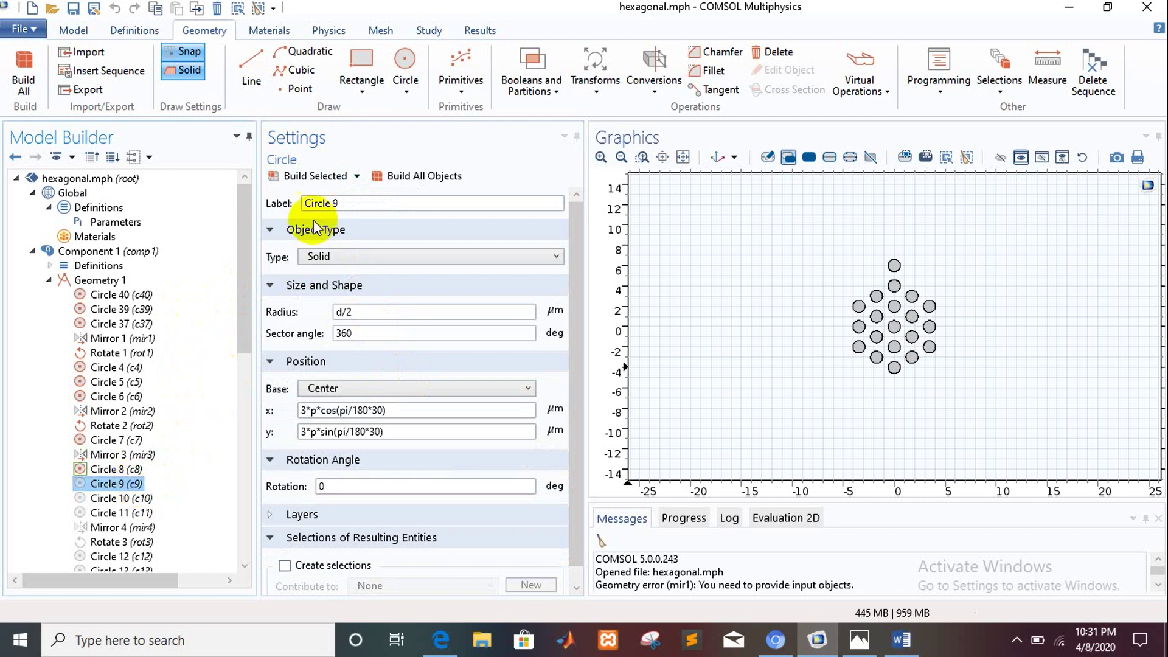
left_click(325, 179)
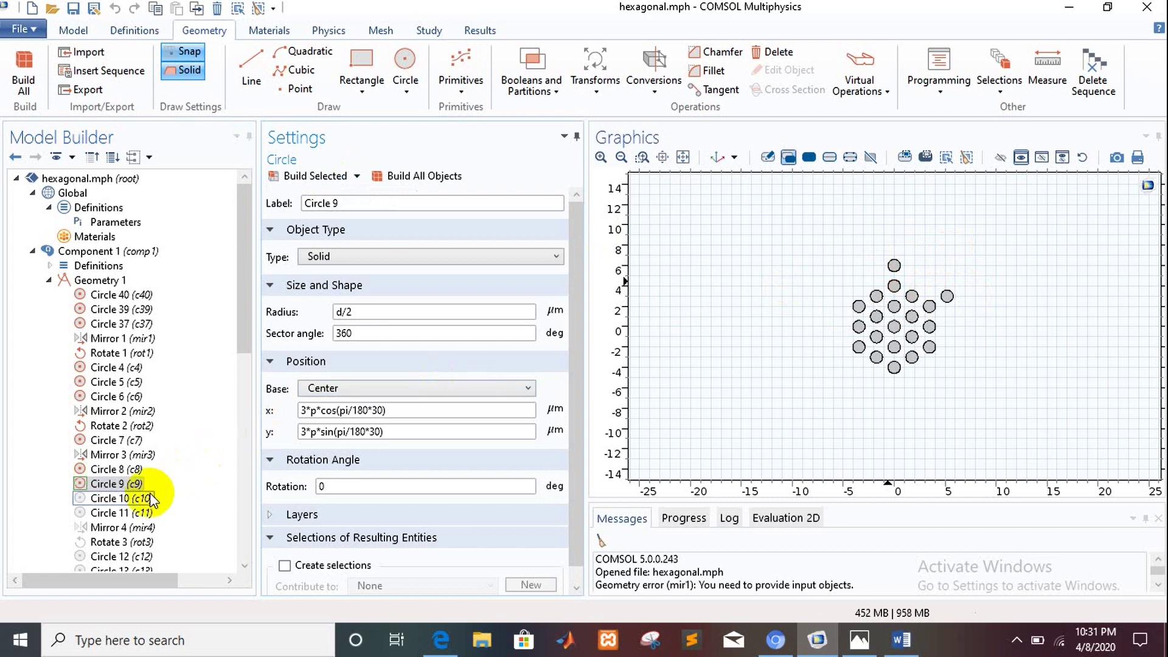
left_click(150, 498)
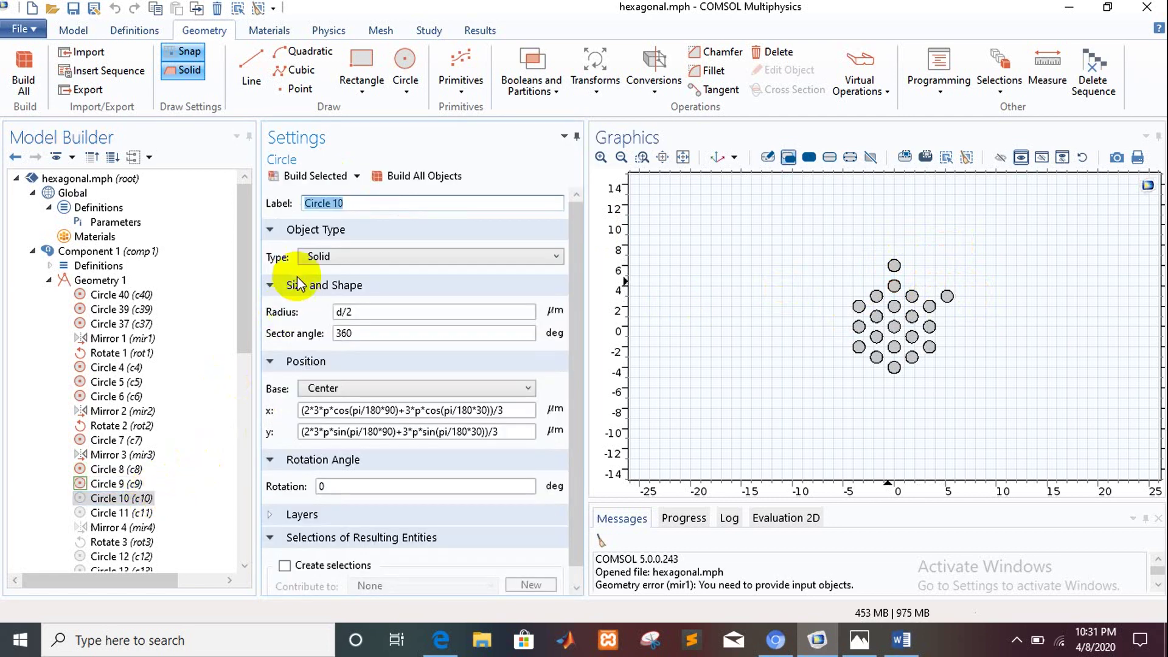
left_click(310, 176)
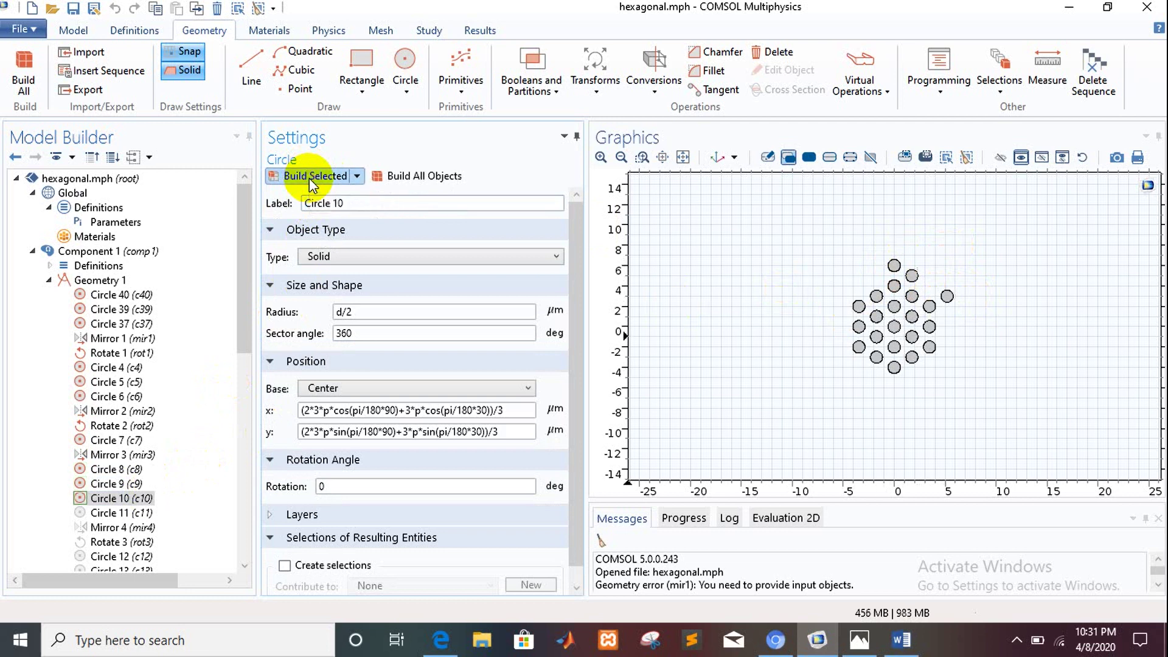
left_click(143, 513)
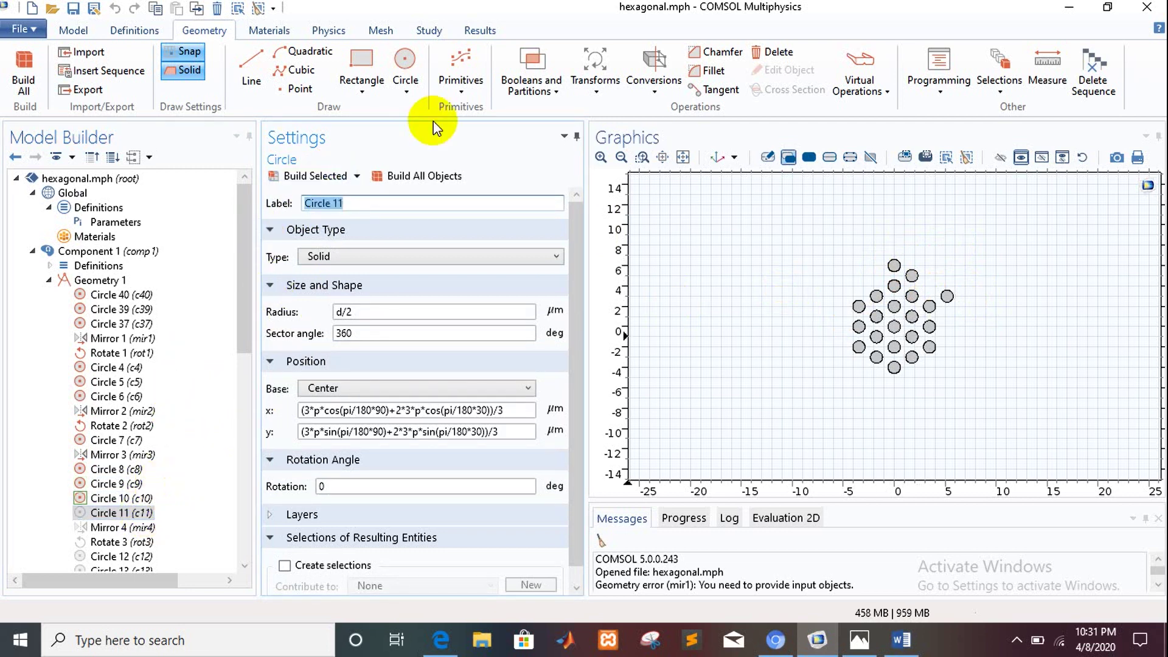
left_click(341, 174)
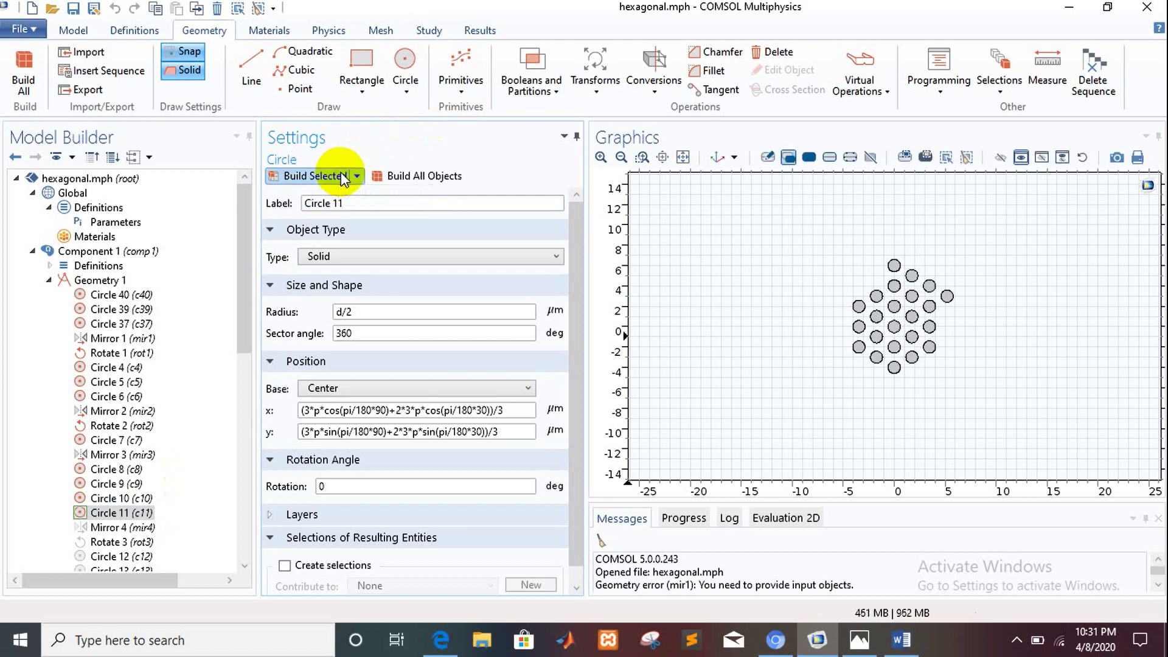
Step: Build the Mirror 4 and Rotate 3 operations to copy the third-ring circles to the opposite sides
left_click(245, 568)
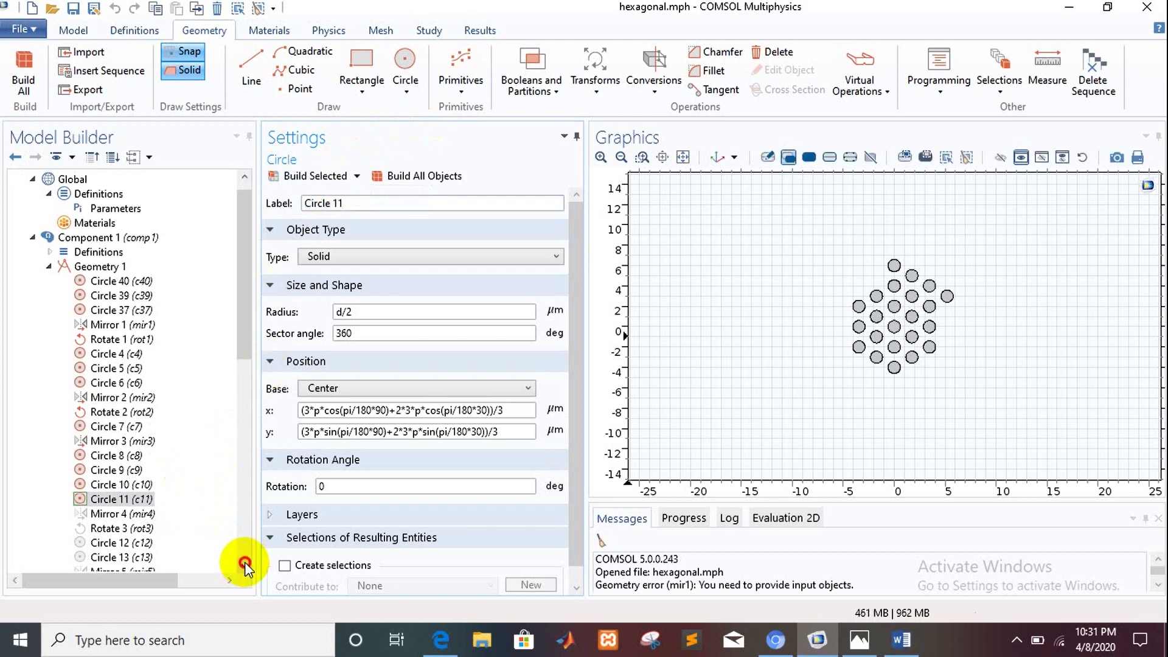
left_click(246, 568)
left_click(147, 502)
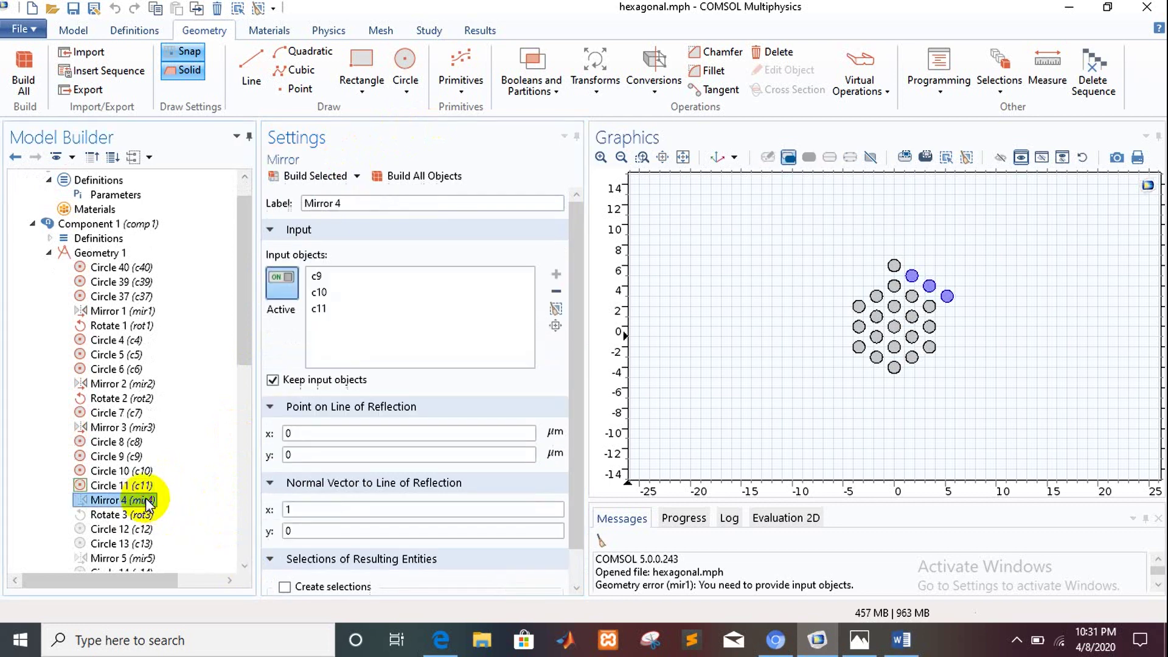
left_click(297, 181)
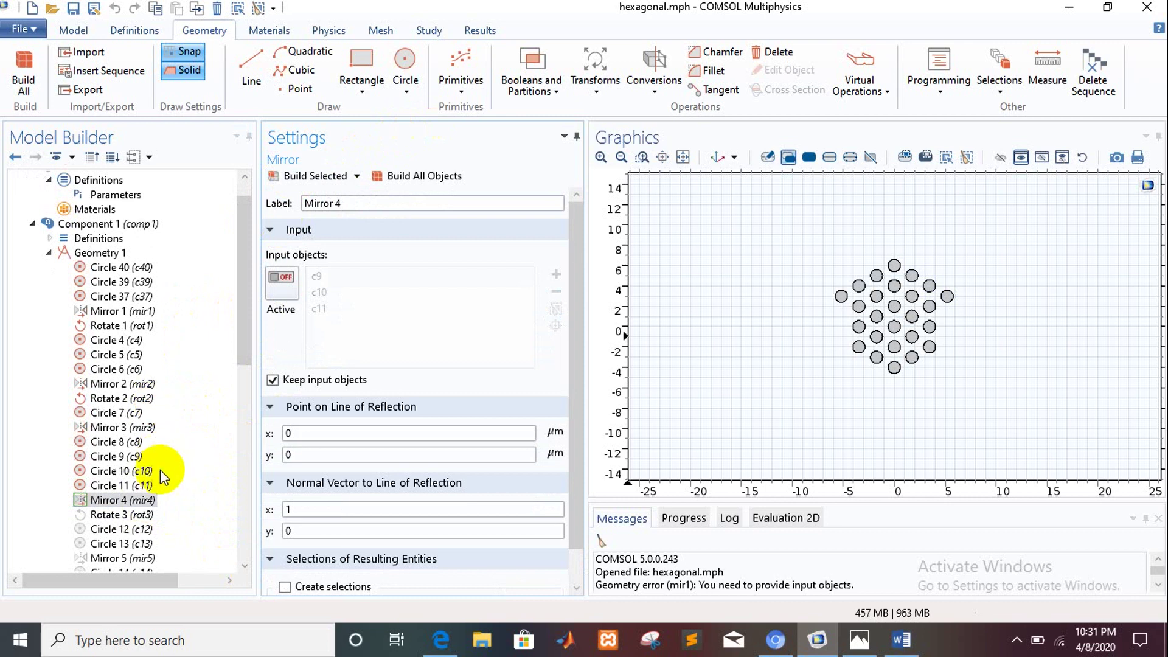
left_click(151, 516)
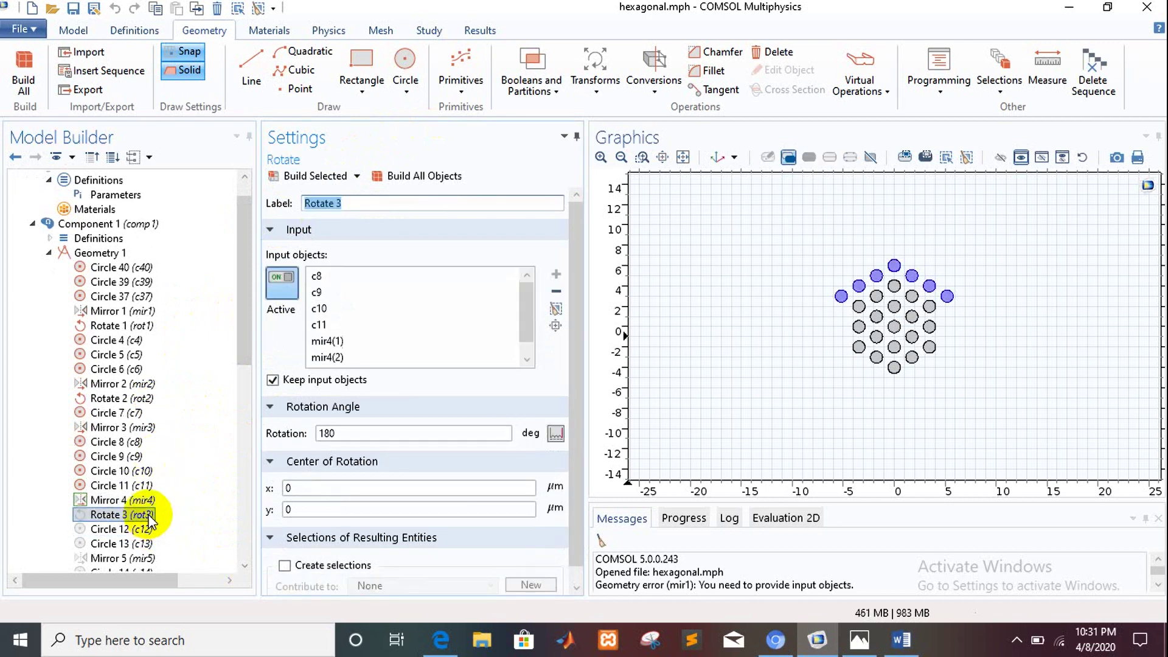
left_click(337, 178)
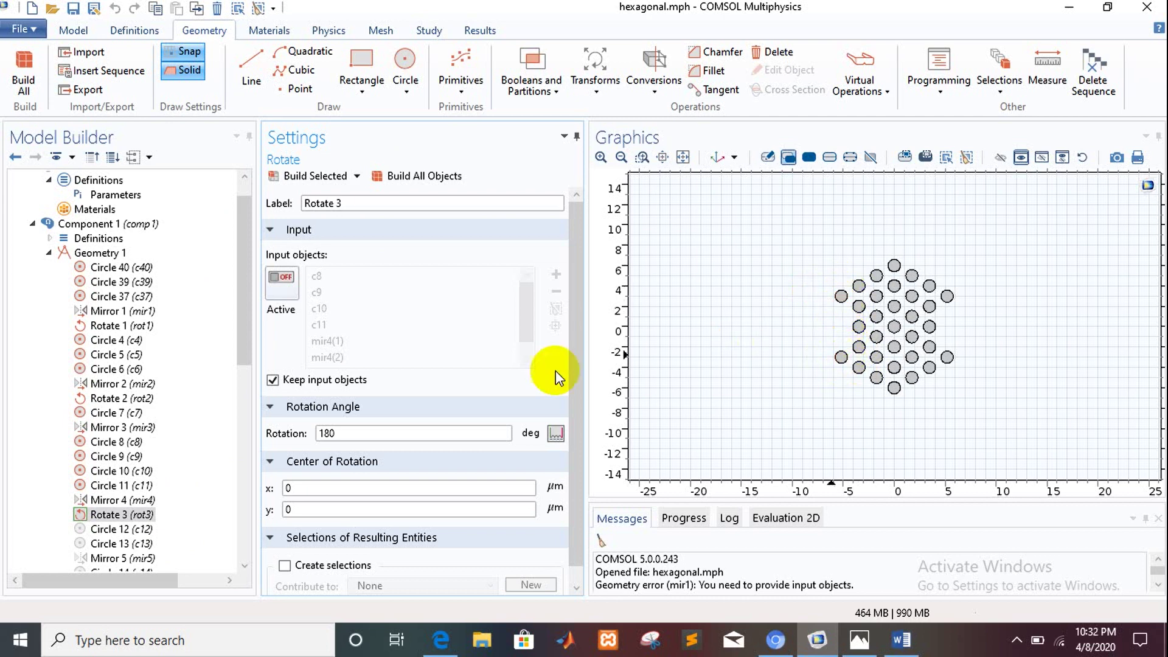
Step: Build Circle 12, Circle 13 and the Mirror 5 operation to complete the third hexagonal ring
left_click(245, 565)
left_click(245, 565)
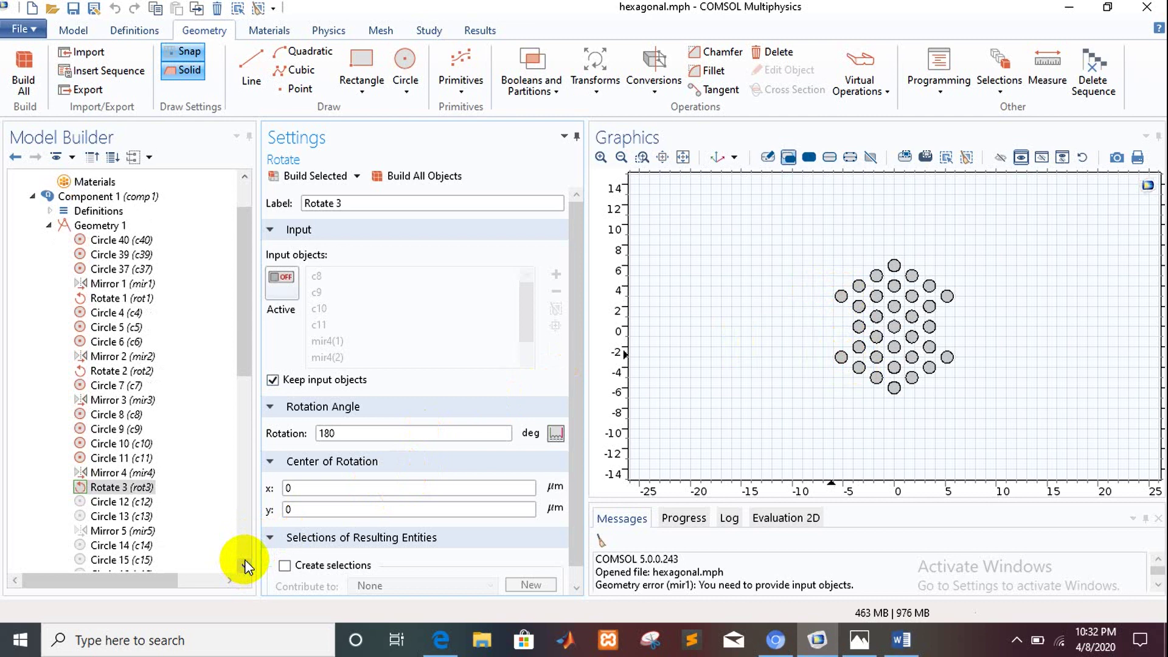
left_click(146, 503)
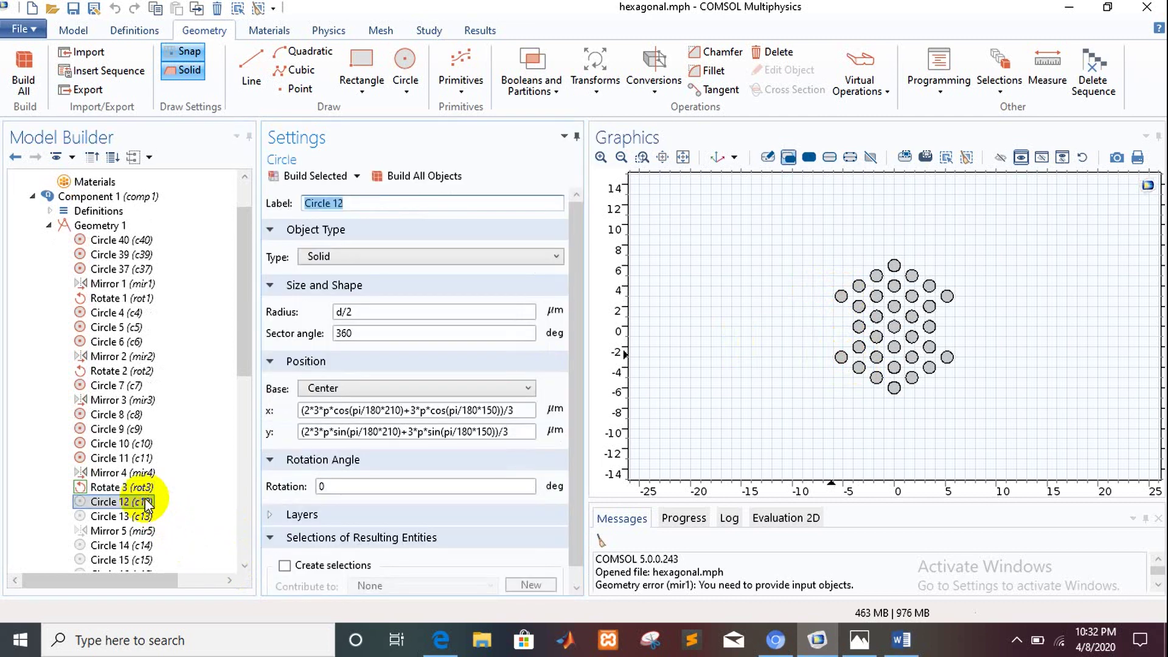
left_click(300, 178)
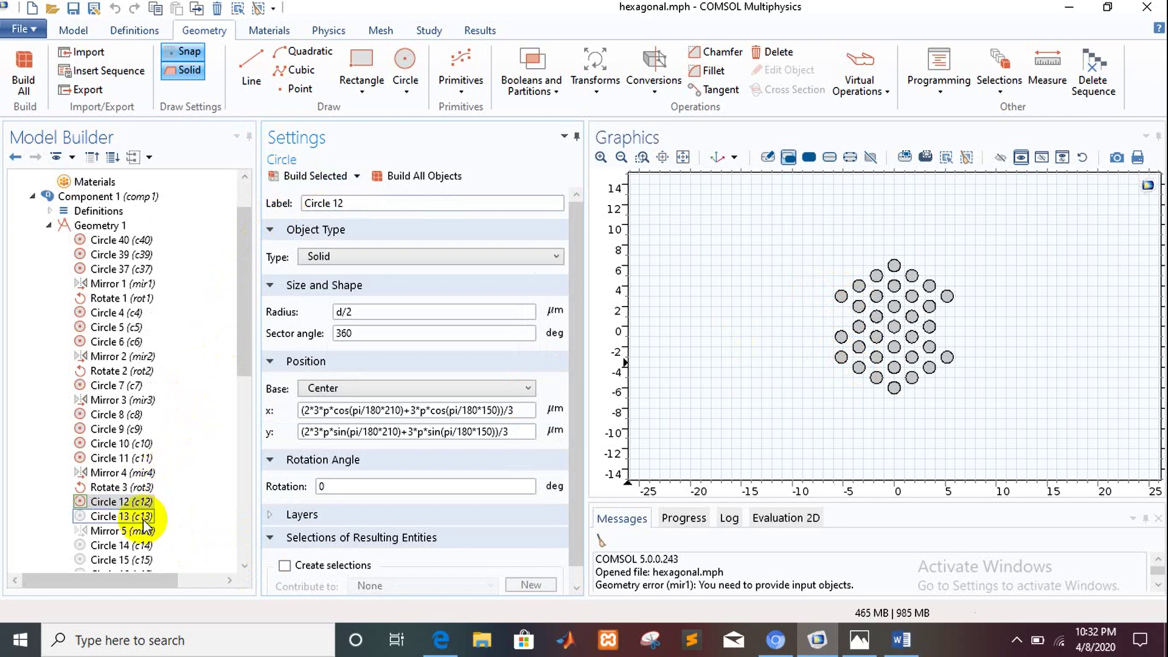
left_click(144, 517)
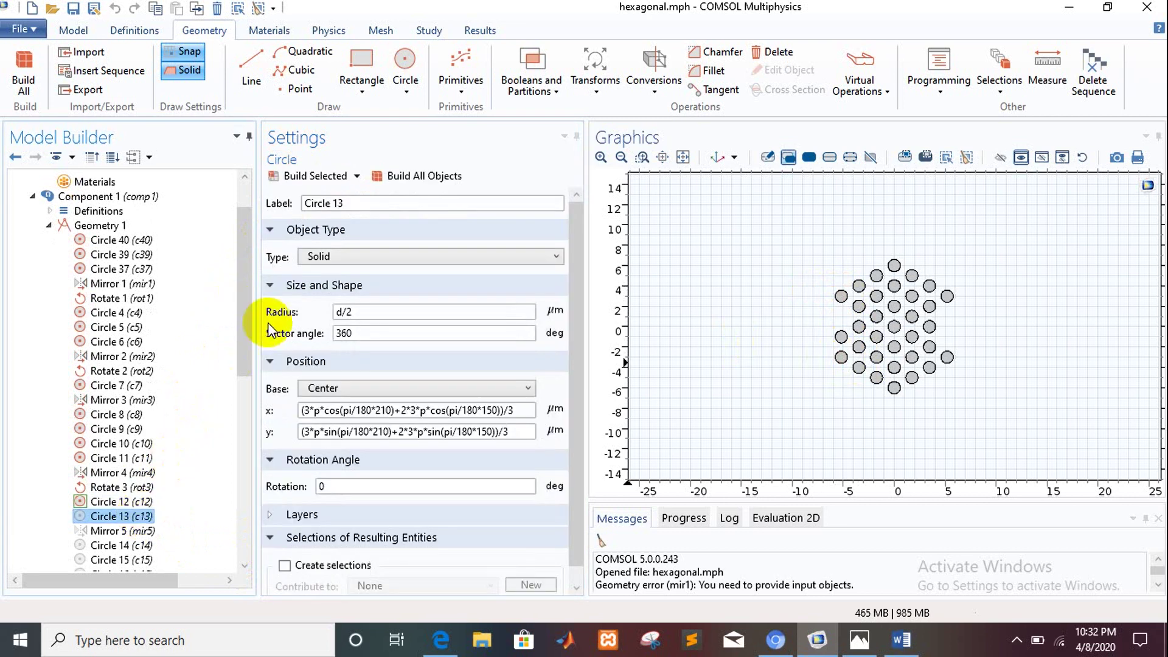
left_click(316, 178)
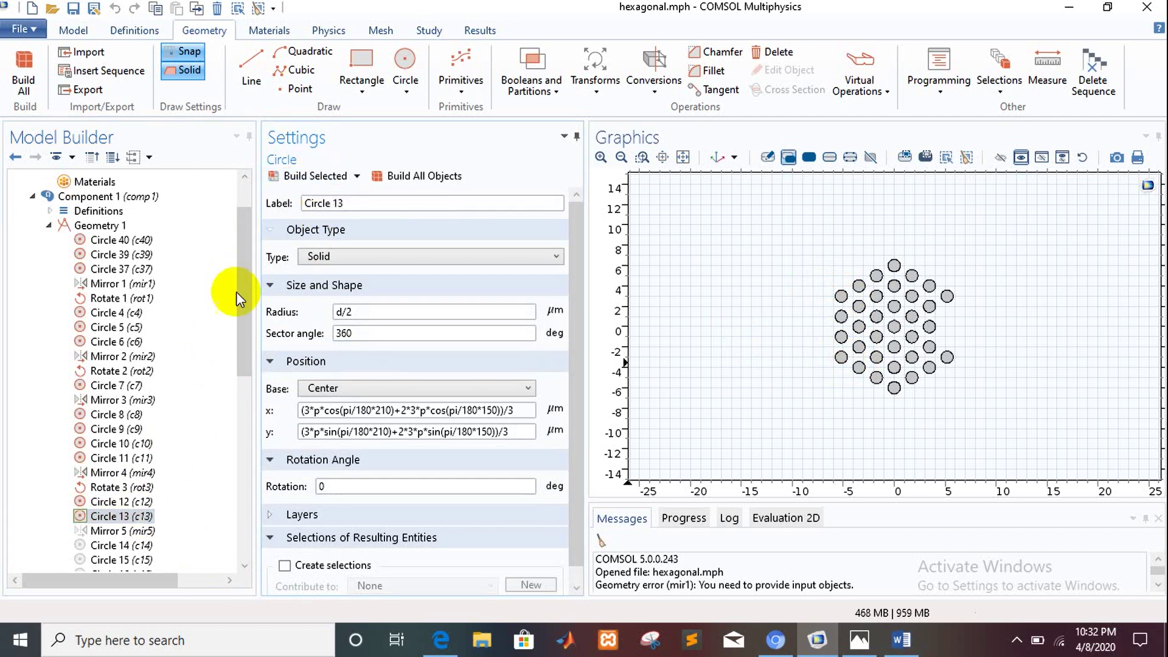
left_click(121, 530)
left_click(317, 176)
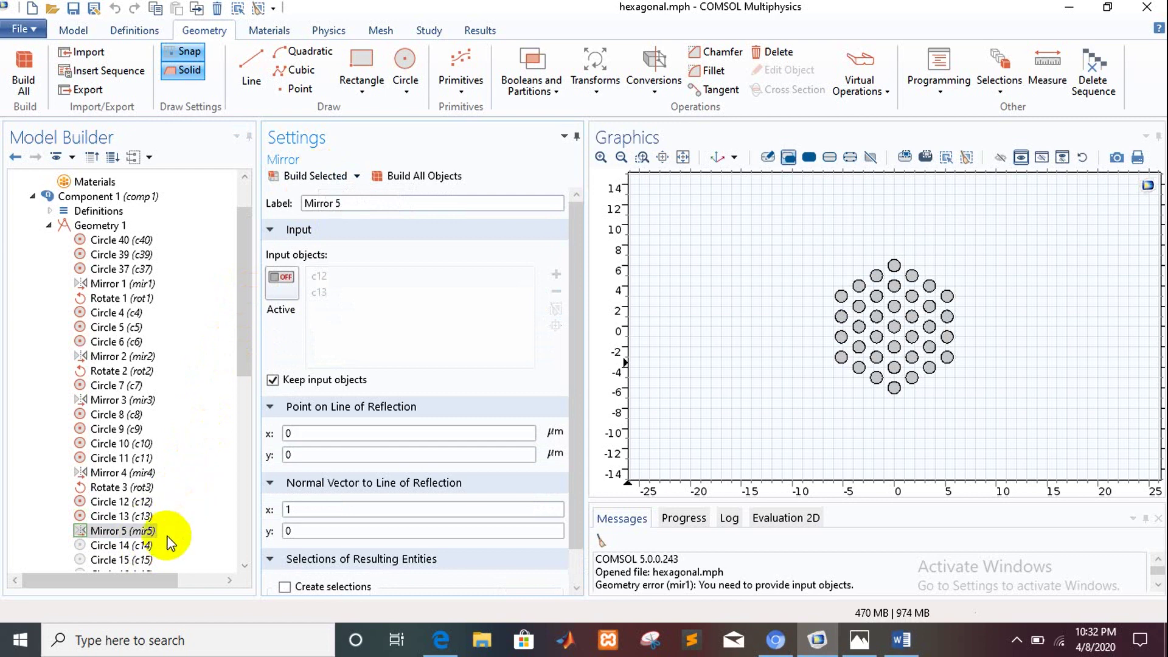
Step: Build Circle 14 and Circle 15, the corner circles of the fourth hexagonal ring
left_click(149, 546)
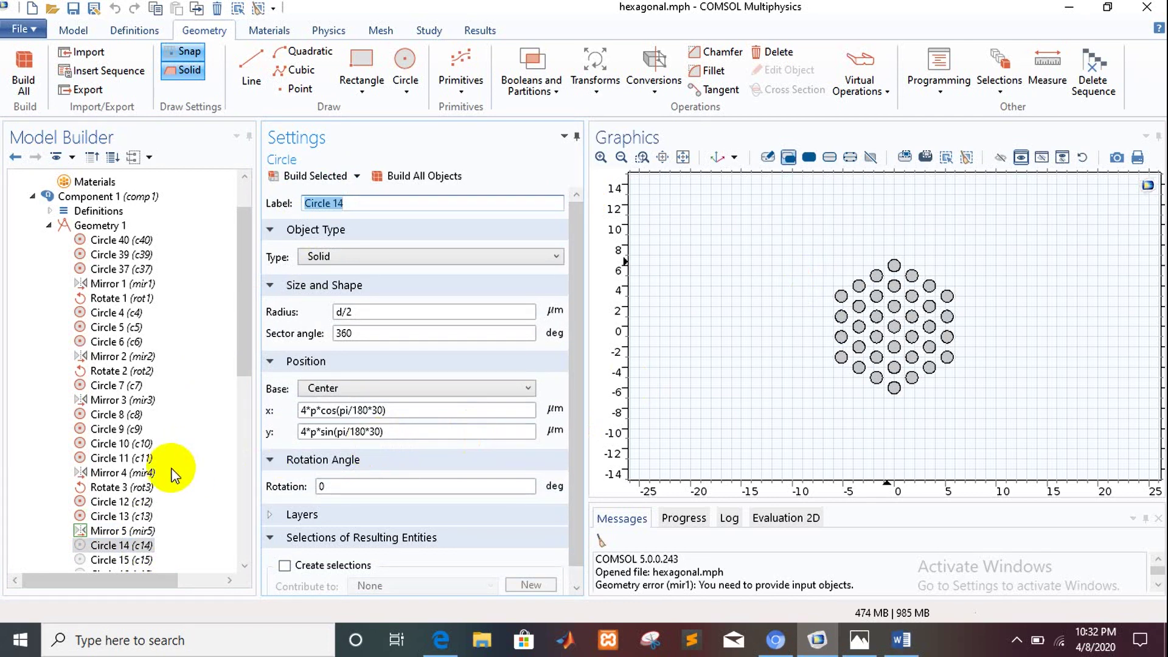
left_click(326, 177)
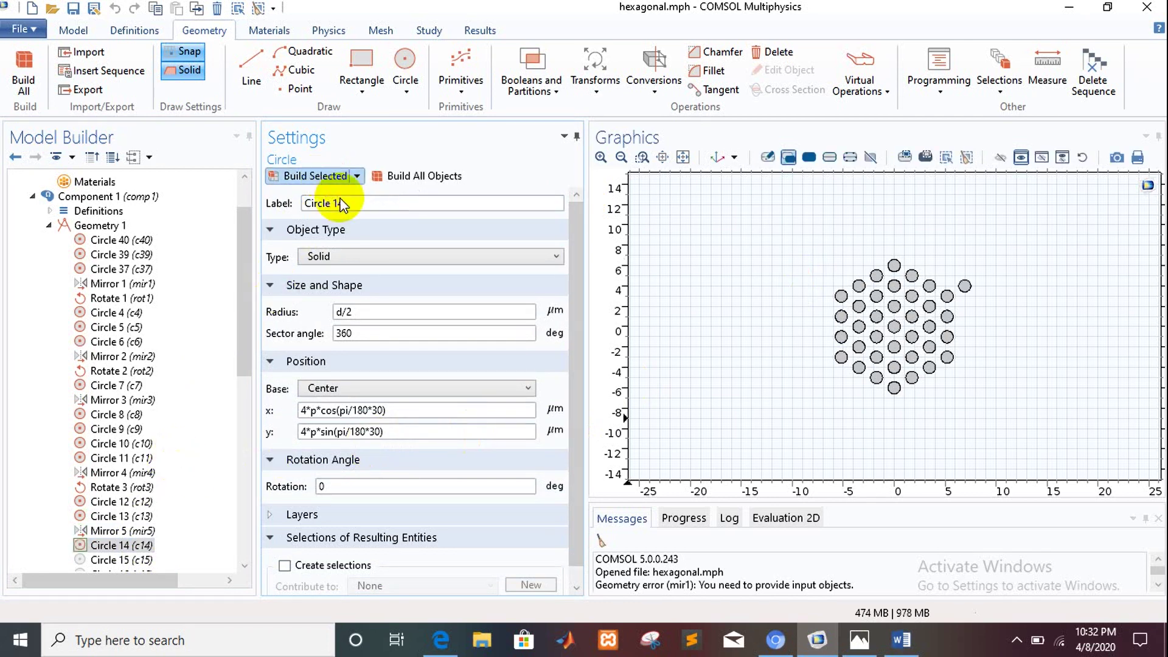
scroll(244, 565, "down", 6)
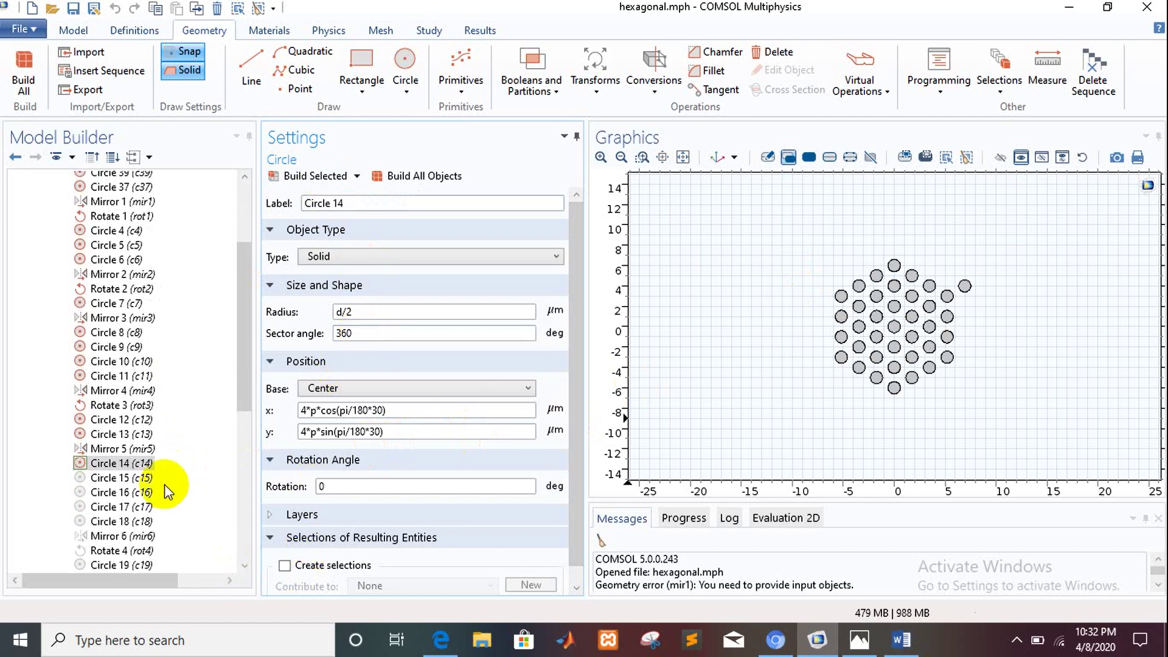
left_click(143, 477)
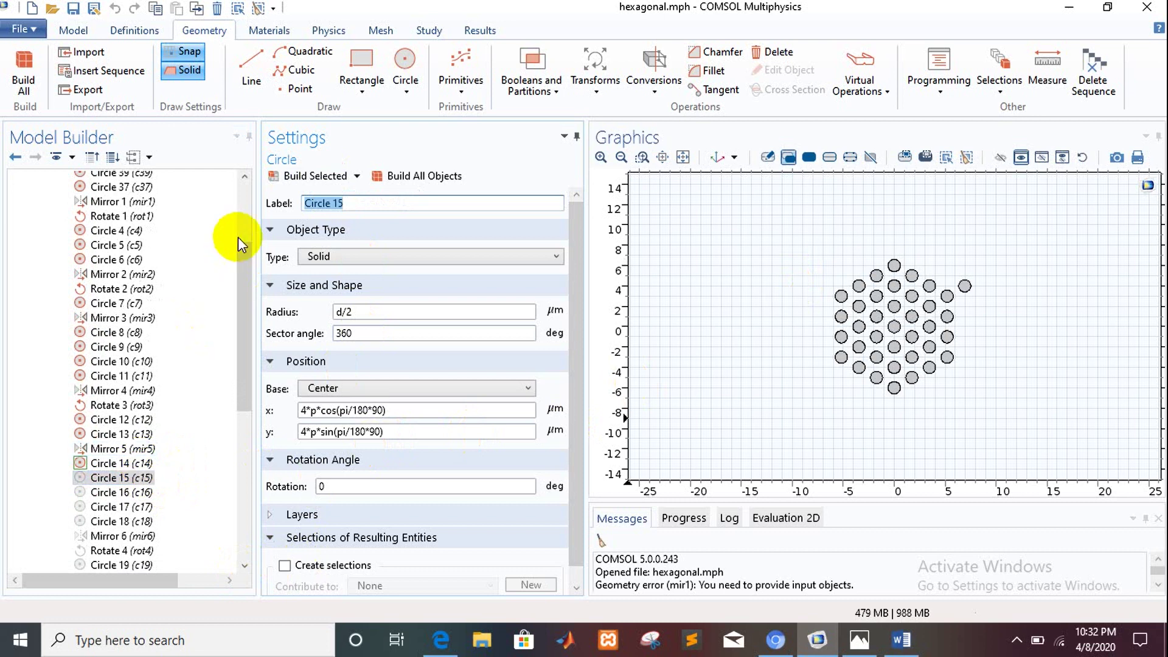
left_click(317, 178)
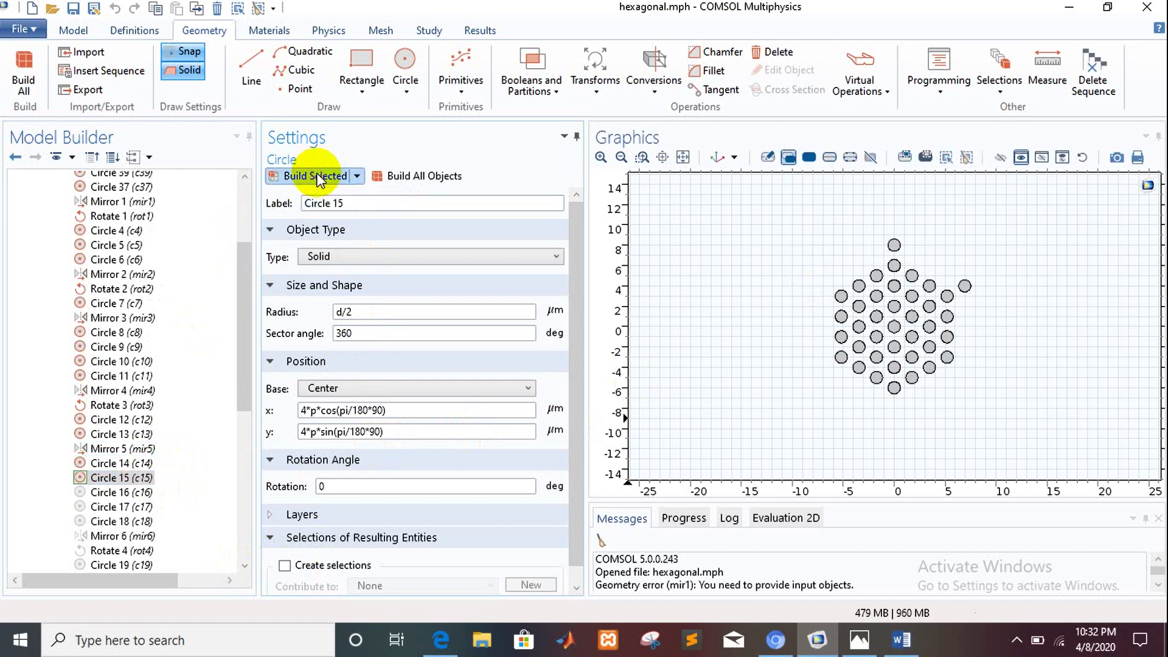
Step: Build Circle 16, Circle 17 and Circle 18 to fill the fourth-ring edge between its two corner circles
left_click(146, 492)
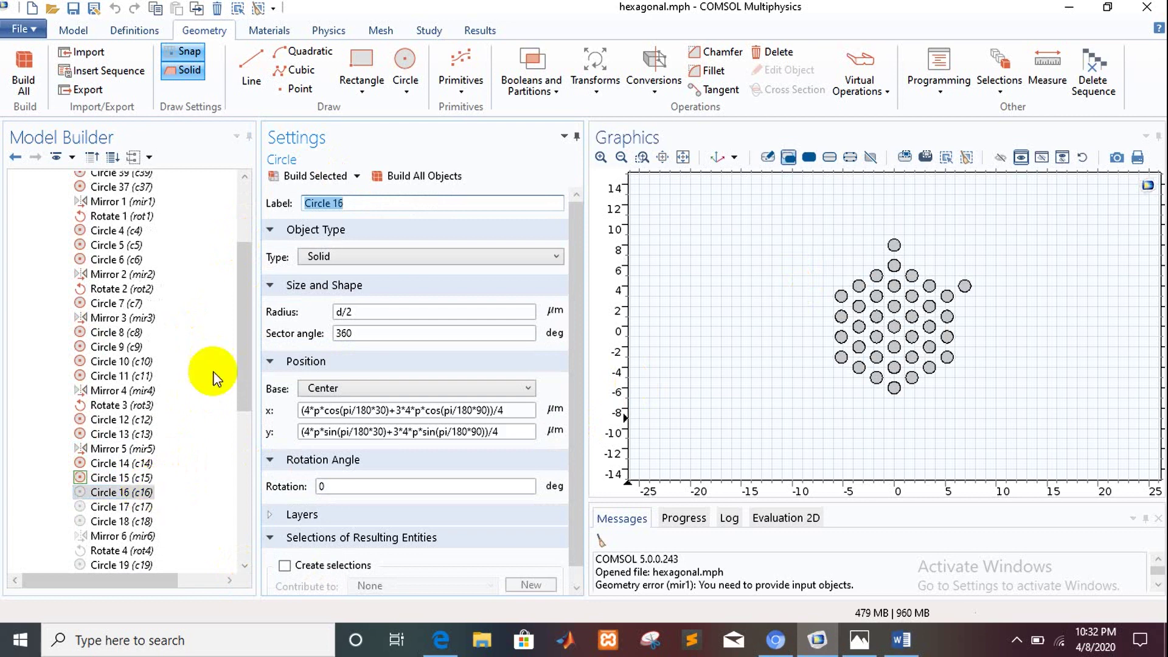
left_click(308, 180)
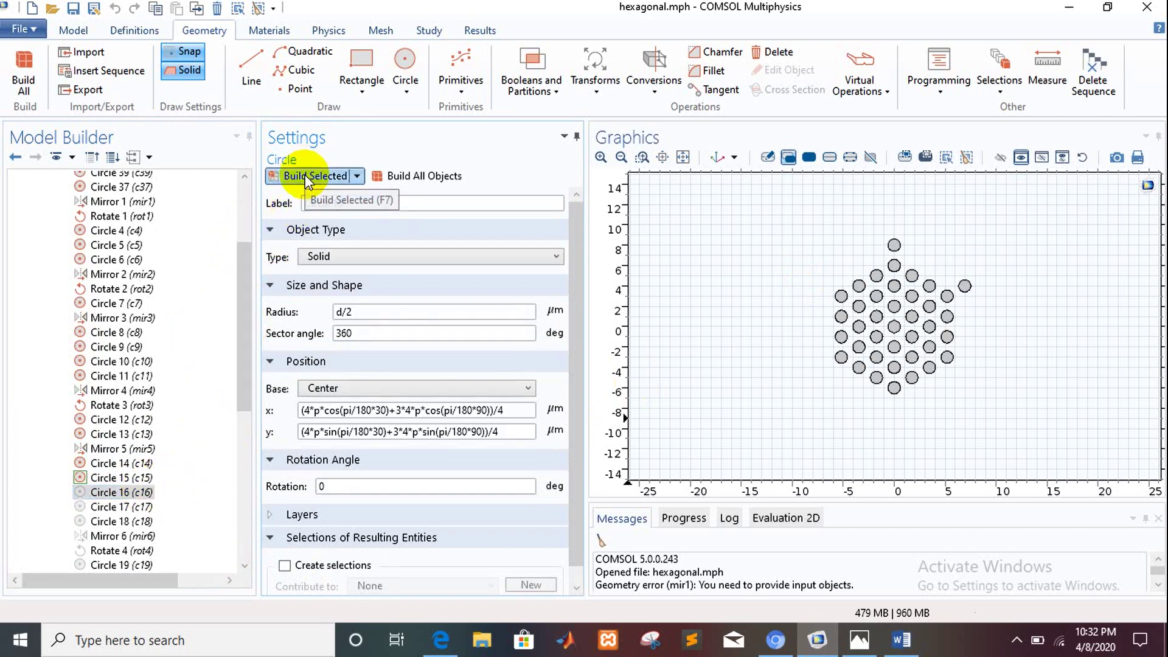
left_click(142, 507)
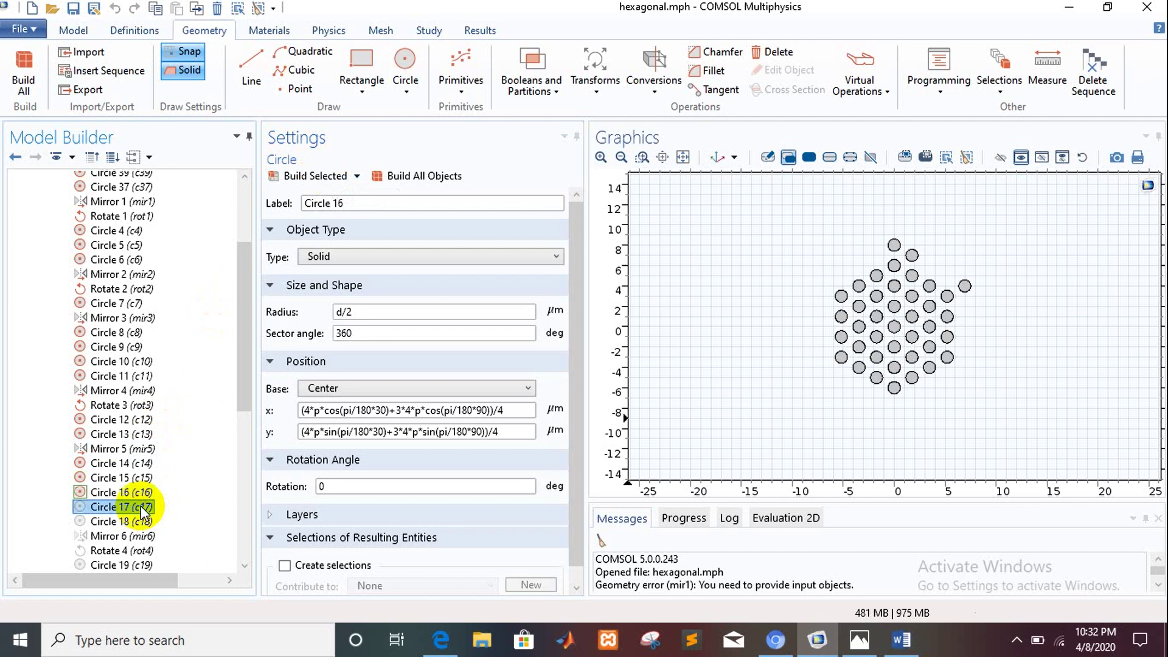
left_click(316, 180)
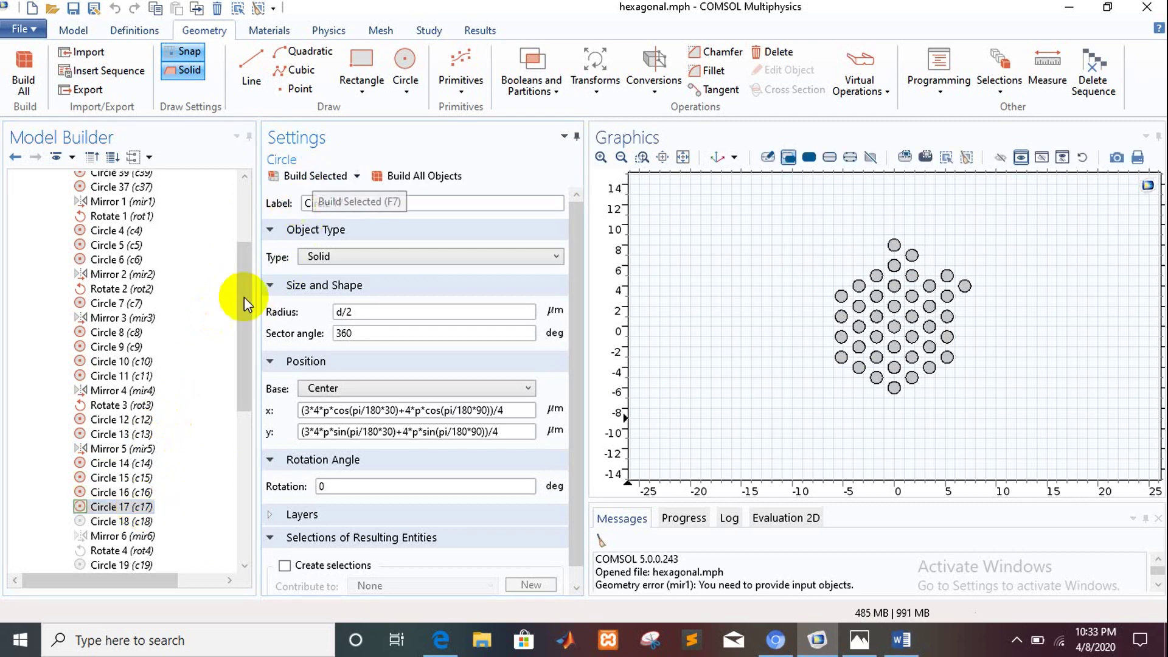
left_click(141, 523)
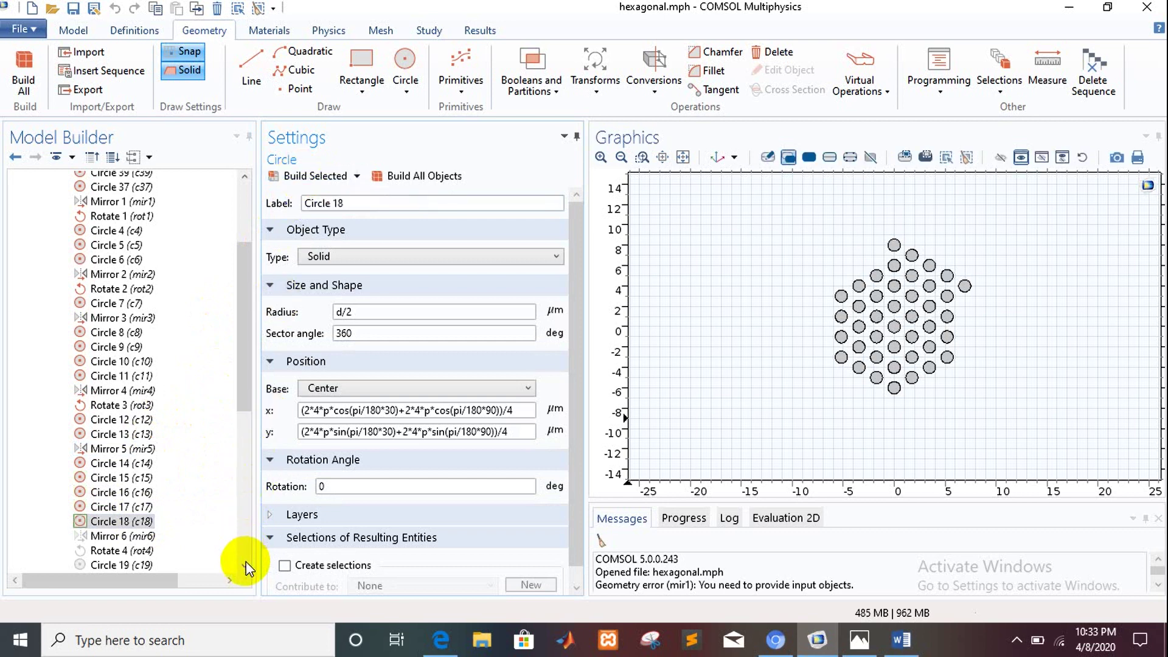
Step: Build the Mirror 6 and Rotate 4 operations to copy the fourth-ring circles to the opposite sides
left_click_drag(246, 566, 246, 564)
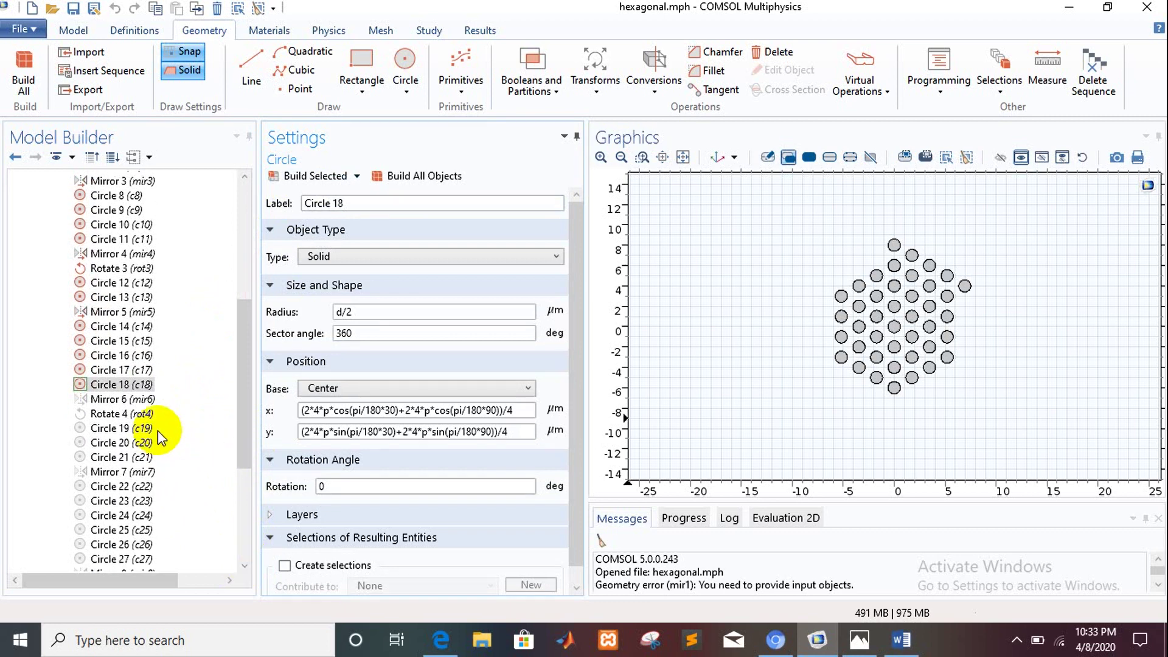
left_click(141, 401)
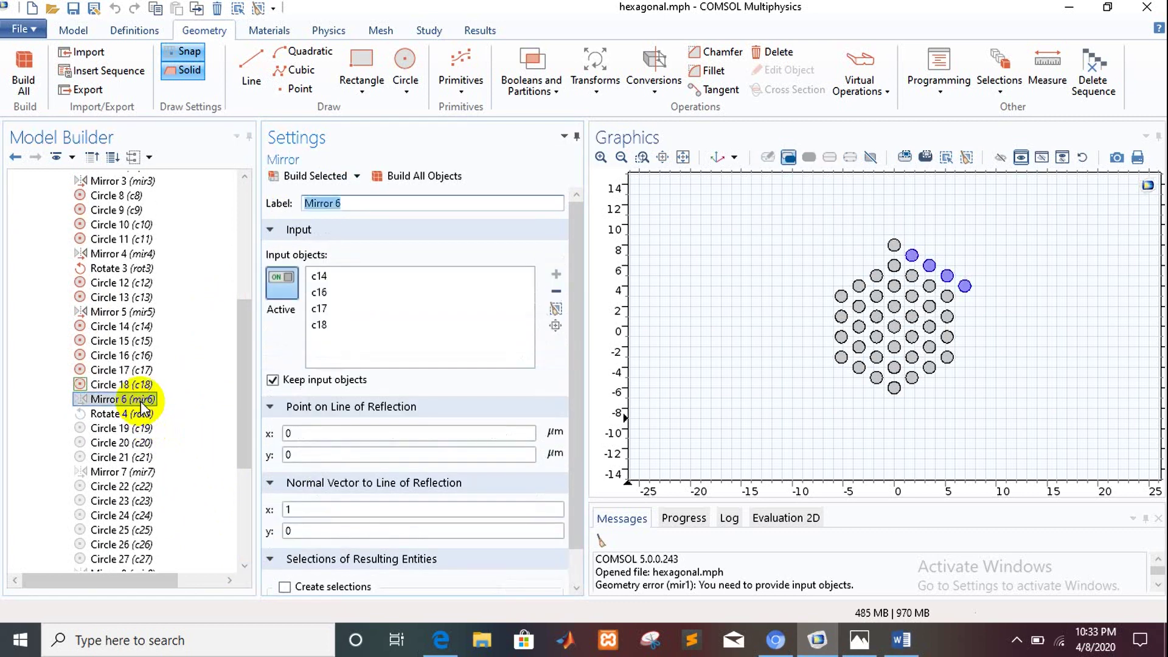
left_click(332, 175)
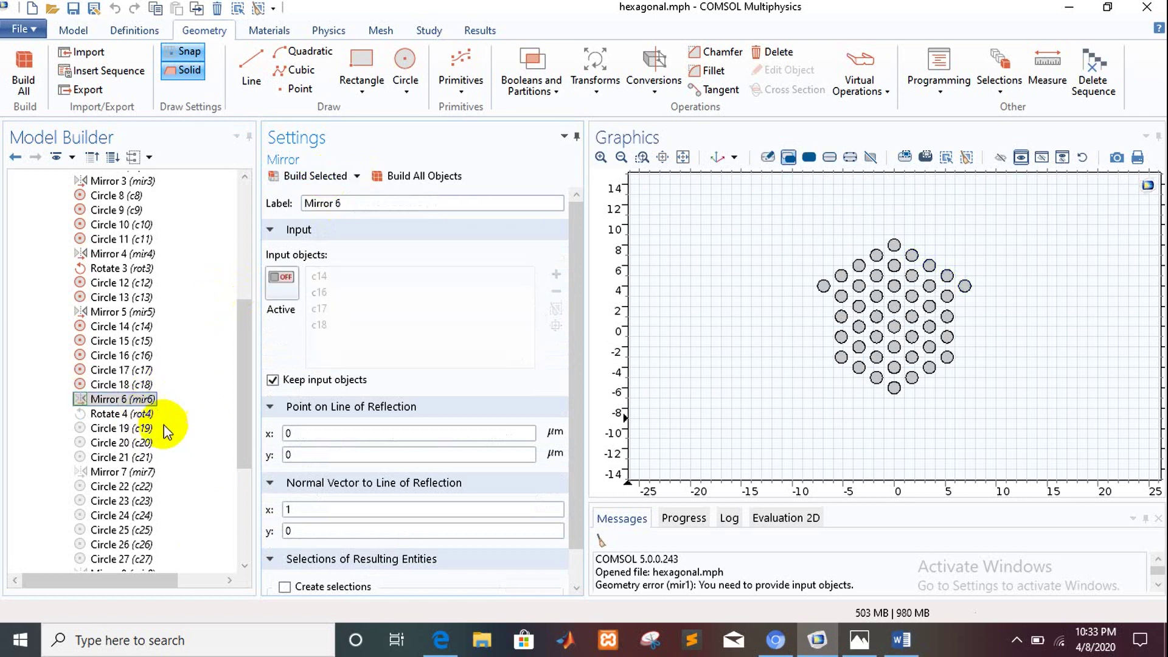
left_click(143, 414)
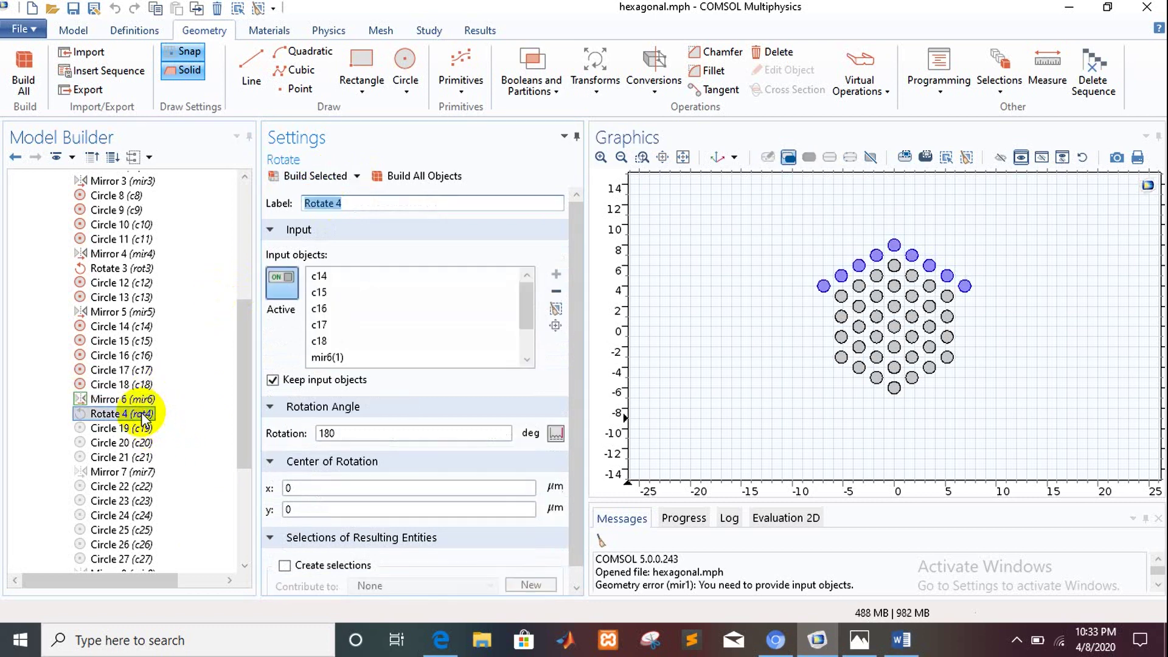
left_click(338, 177)
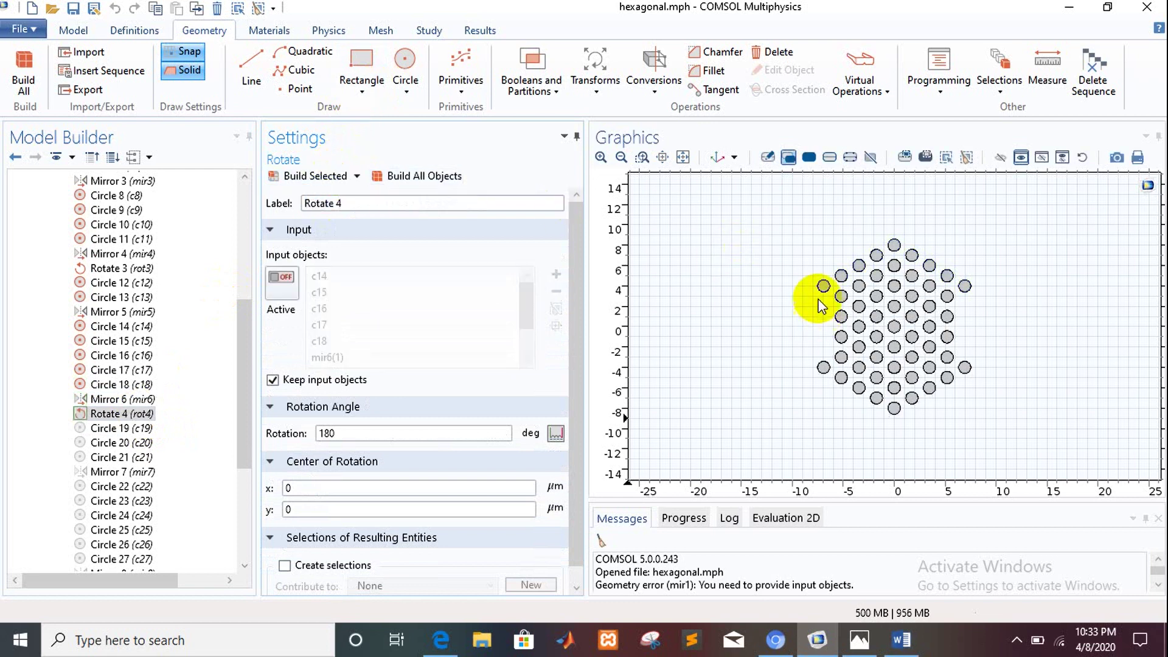
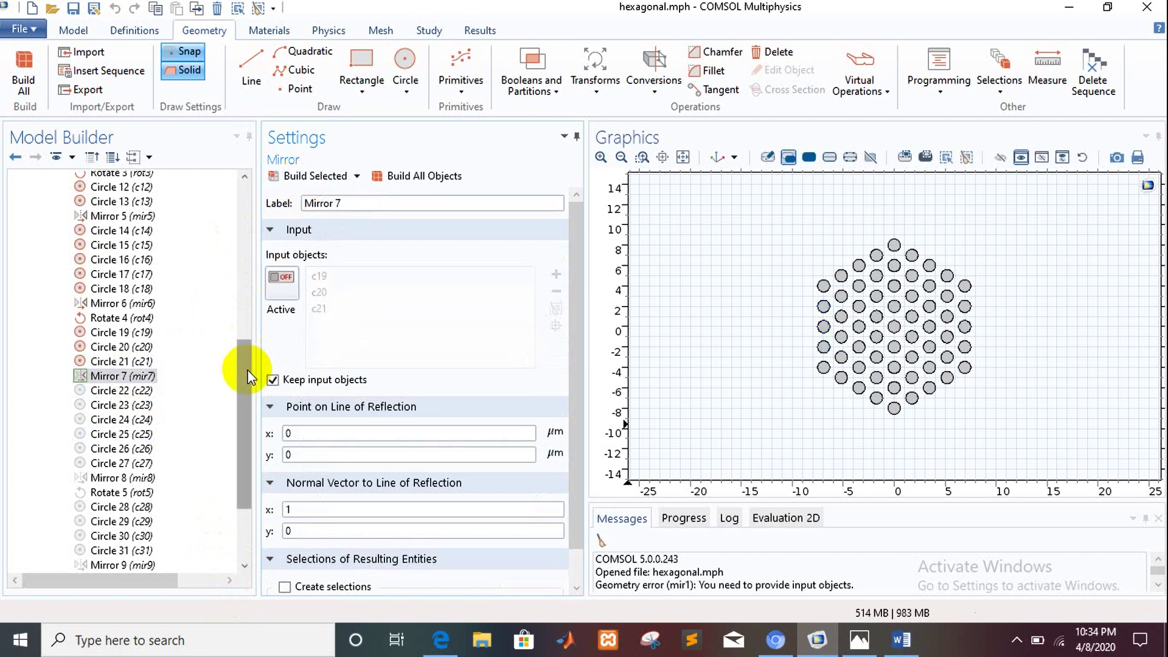
Step: Build Circle 22 and Circle 23, the corner circles of the fifth hexagonal ring
left_click(245, 566)
left_click(245, 566)
left_click(244, 566)
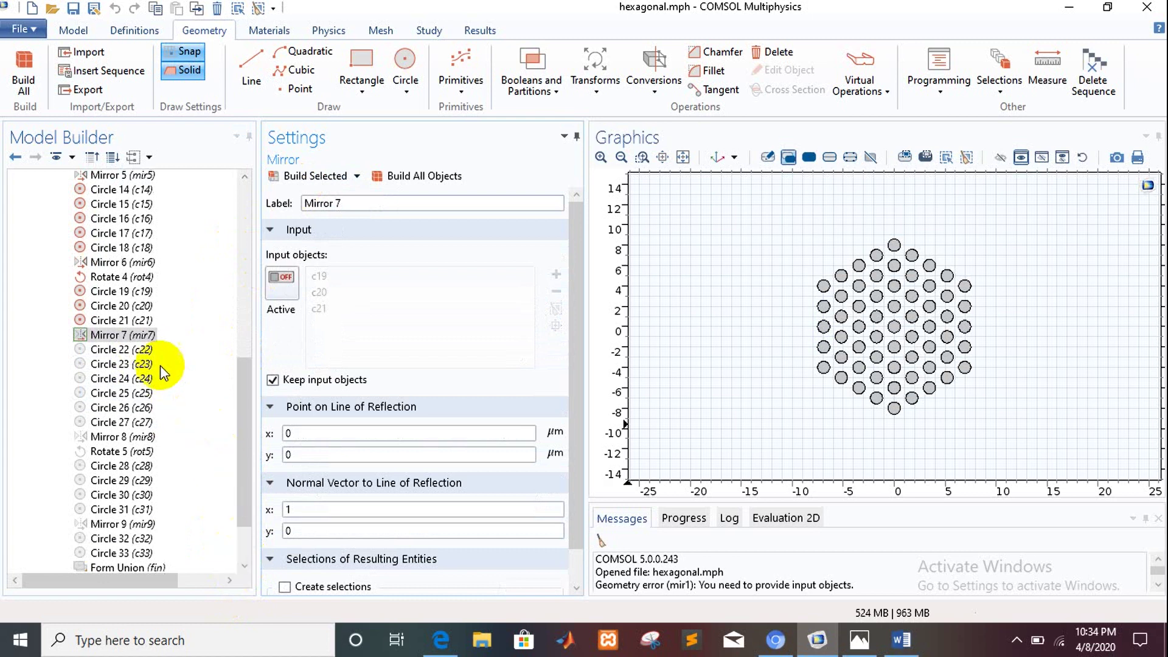
left_click(149, 350)
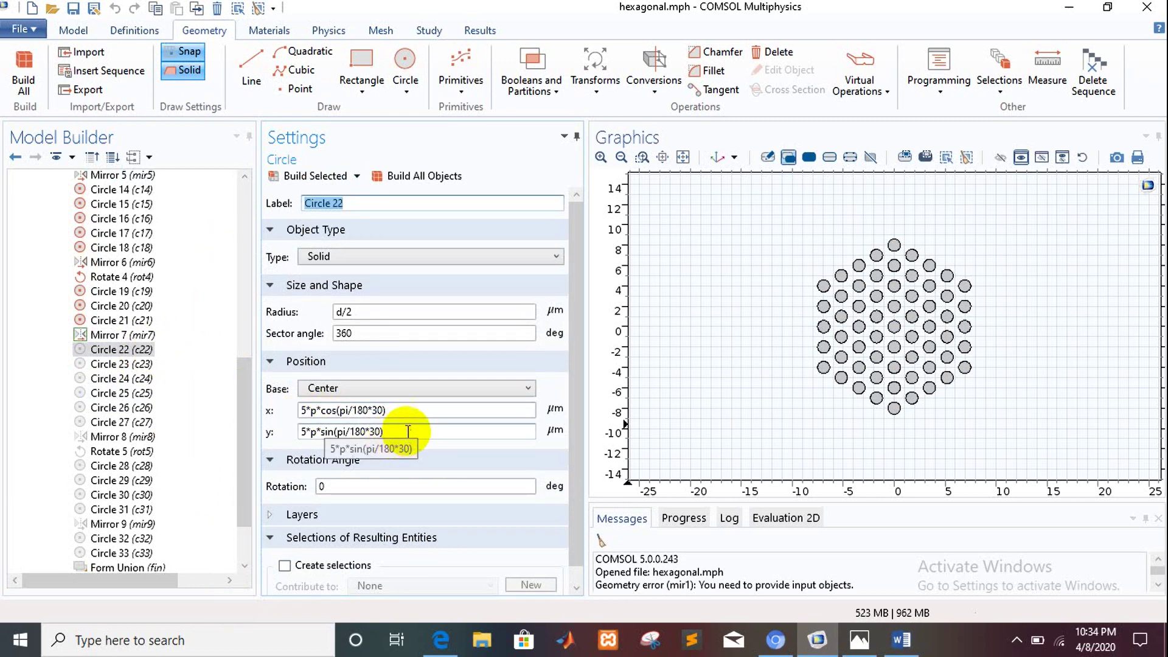
left_click(313, 176)
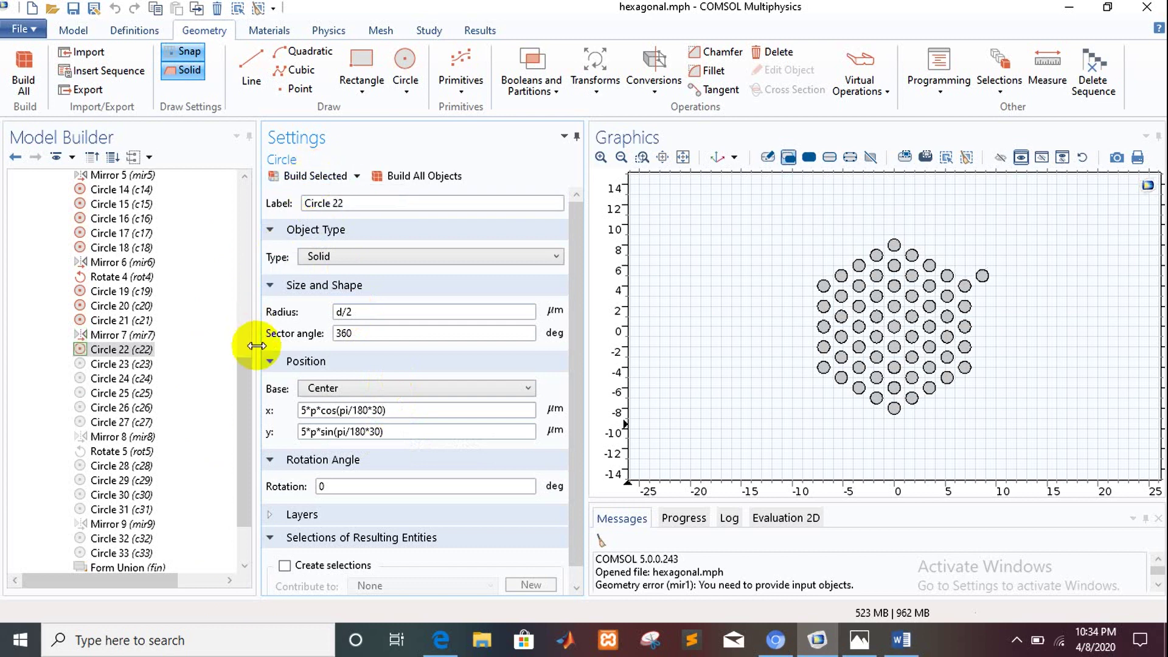
left_click(149, 365)
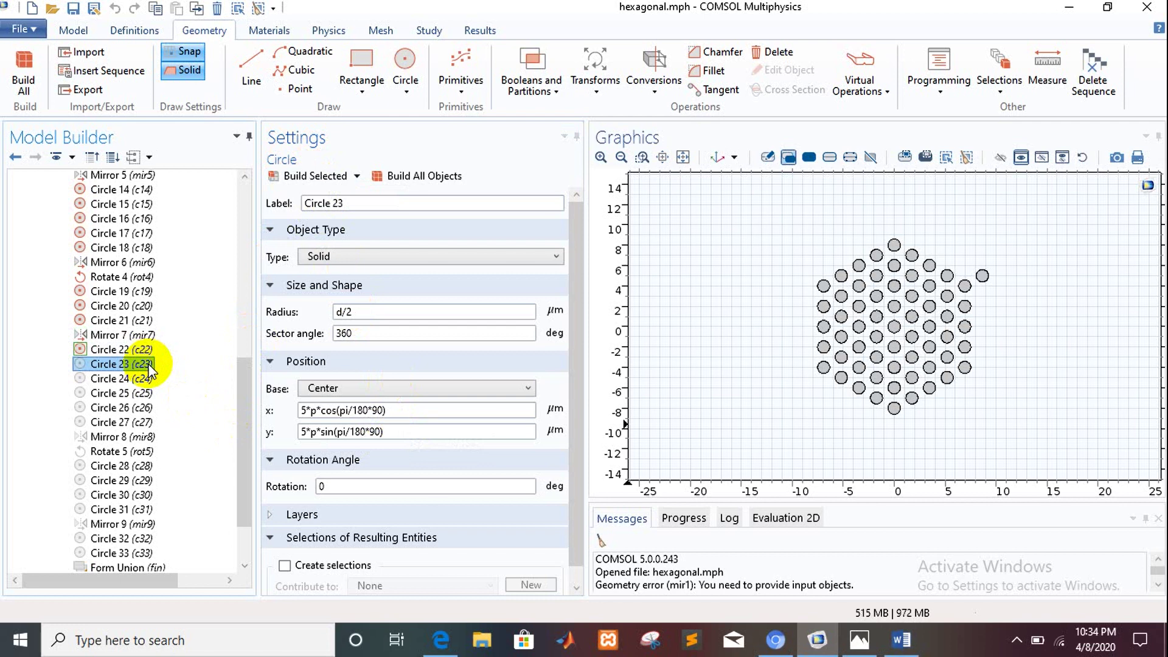
left_click(316, 176)
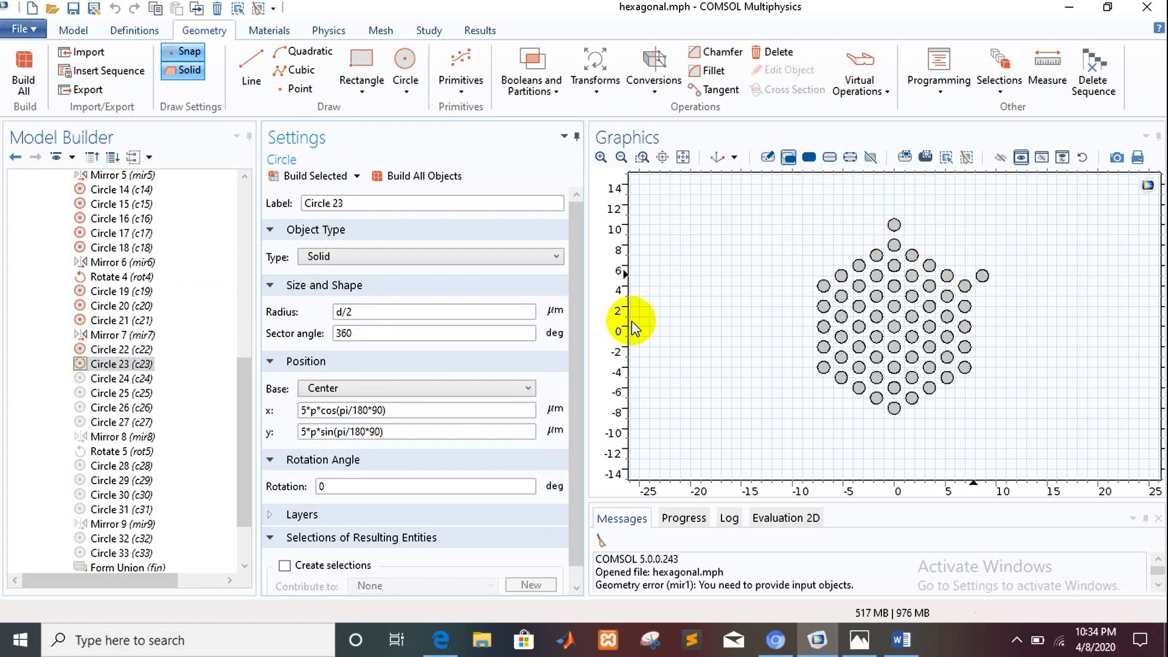
Step: Build Circle 24, Circle 25, Circle 26 and Circle 27 to fill the fifth-ring edge between its corner circles
left_click(144, 380)
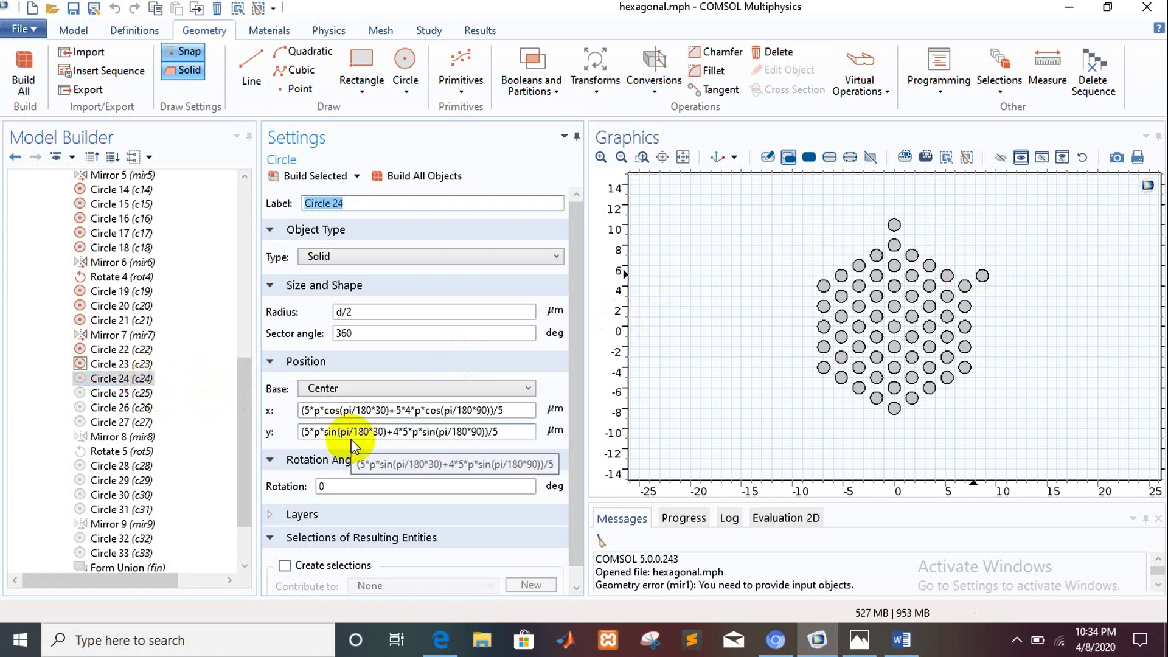
left_click(311, 178)
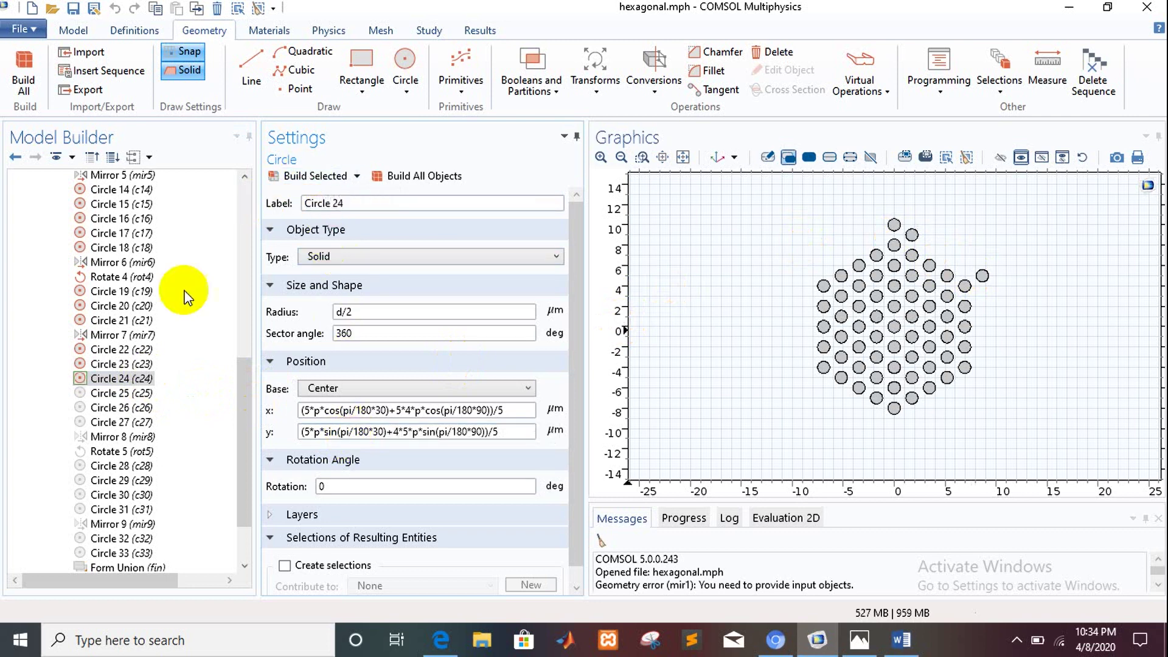
left_click(137, 395)
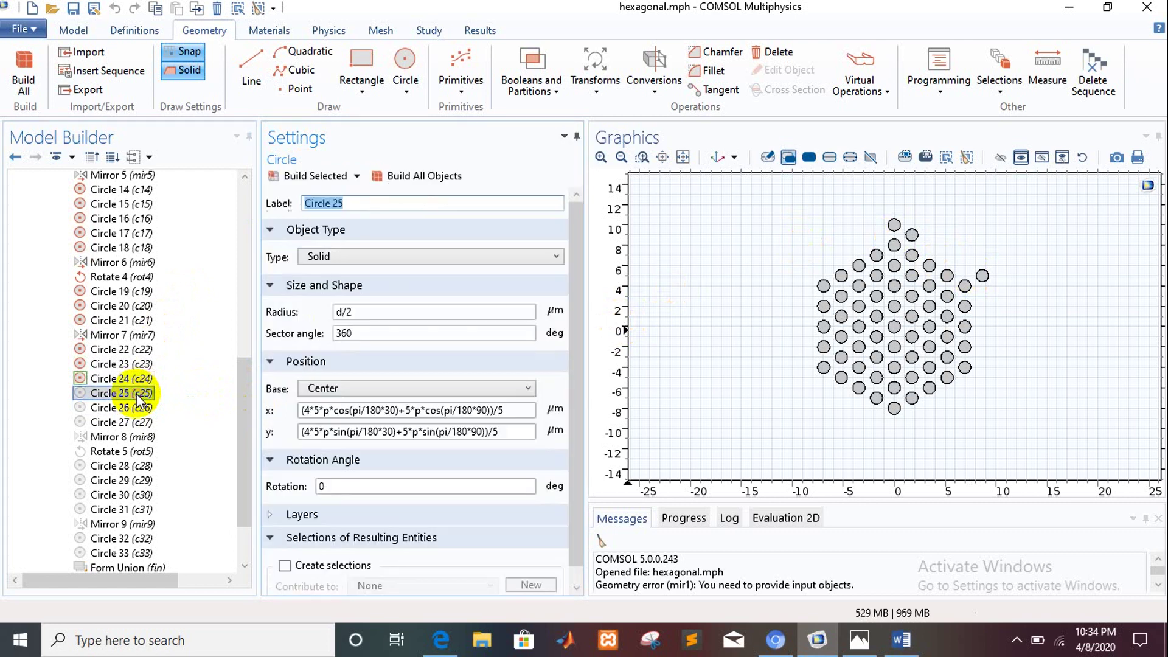
left_click(305, 172)
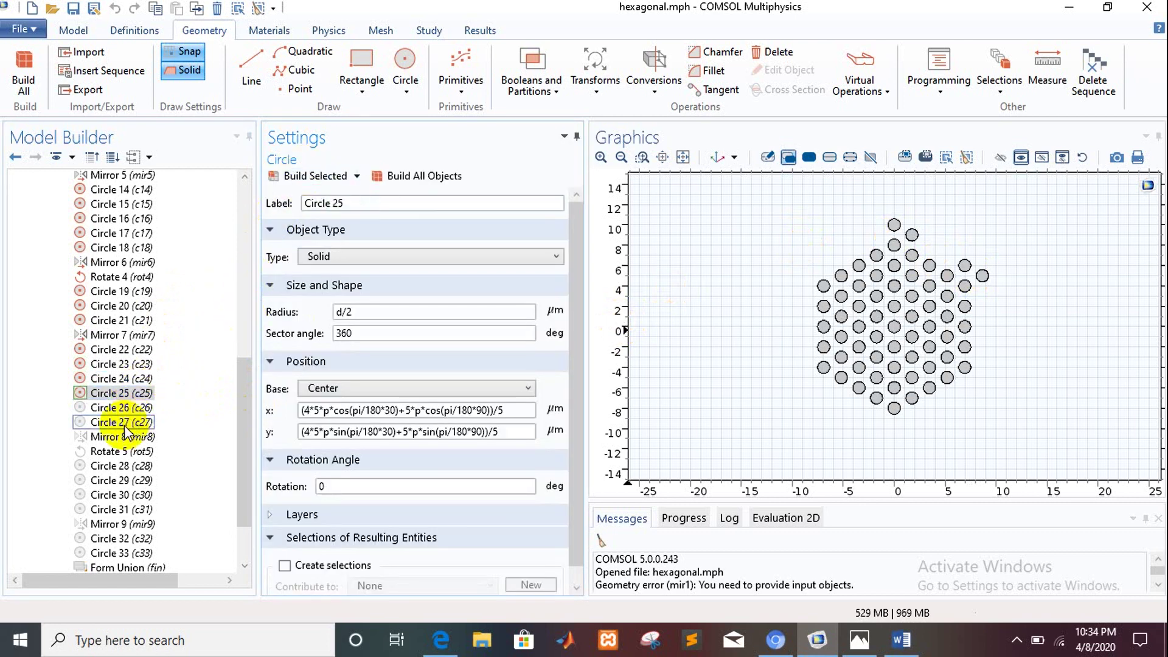
left_click(123, 409)
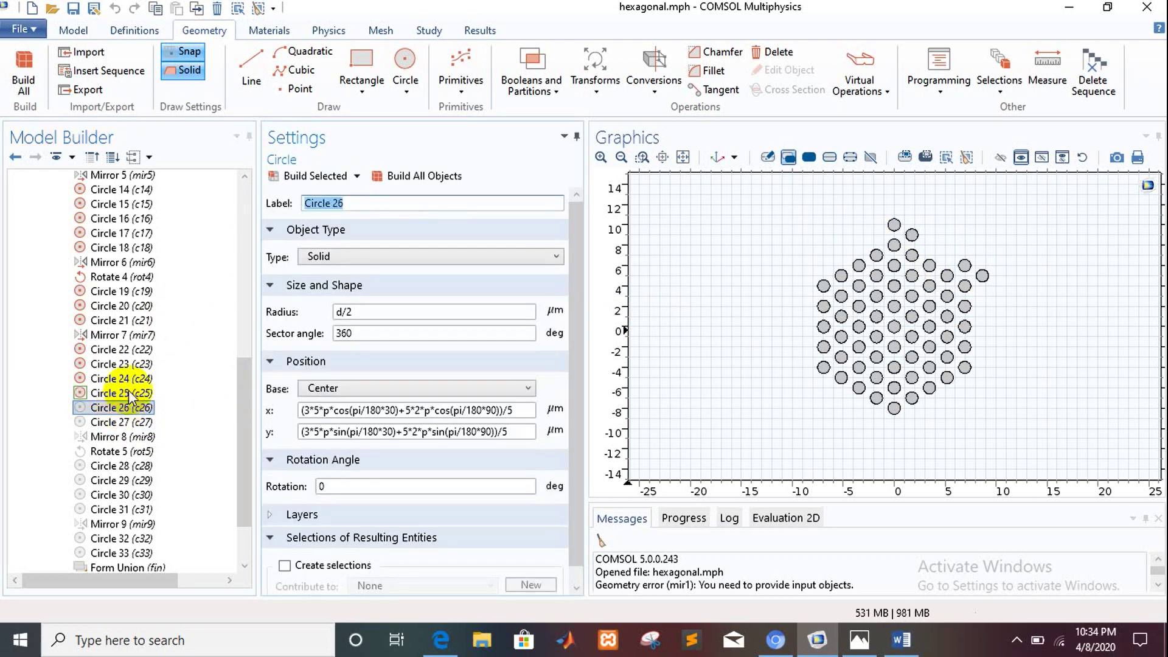
left_click(312, 174)
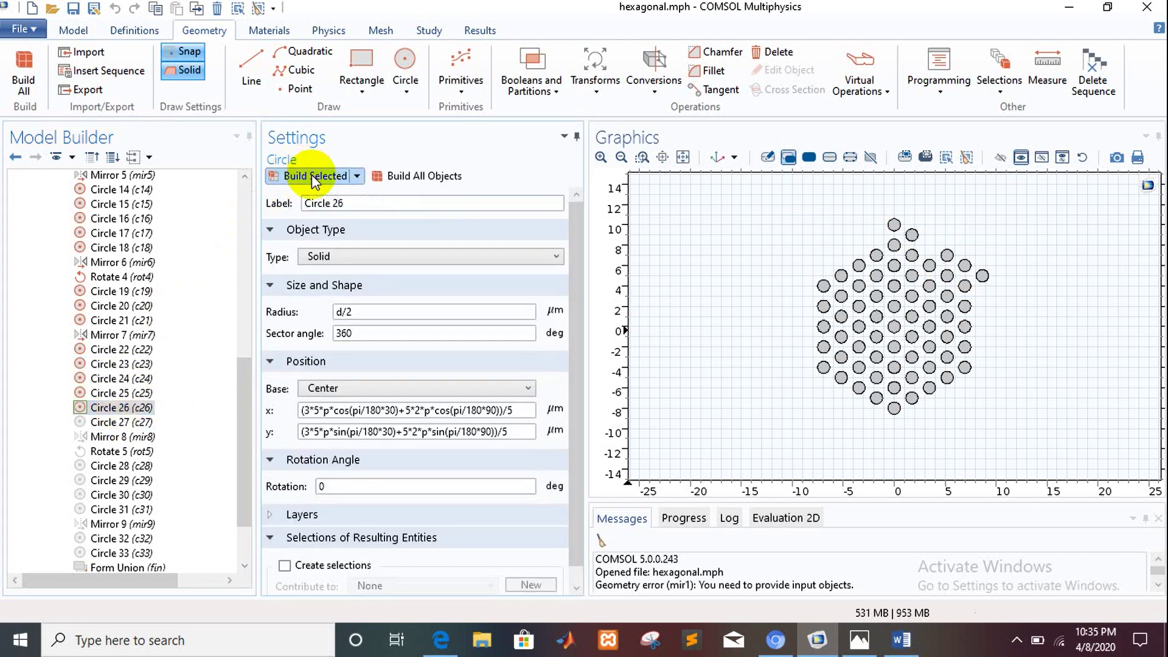
left_click(131, 423)
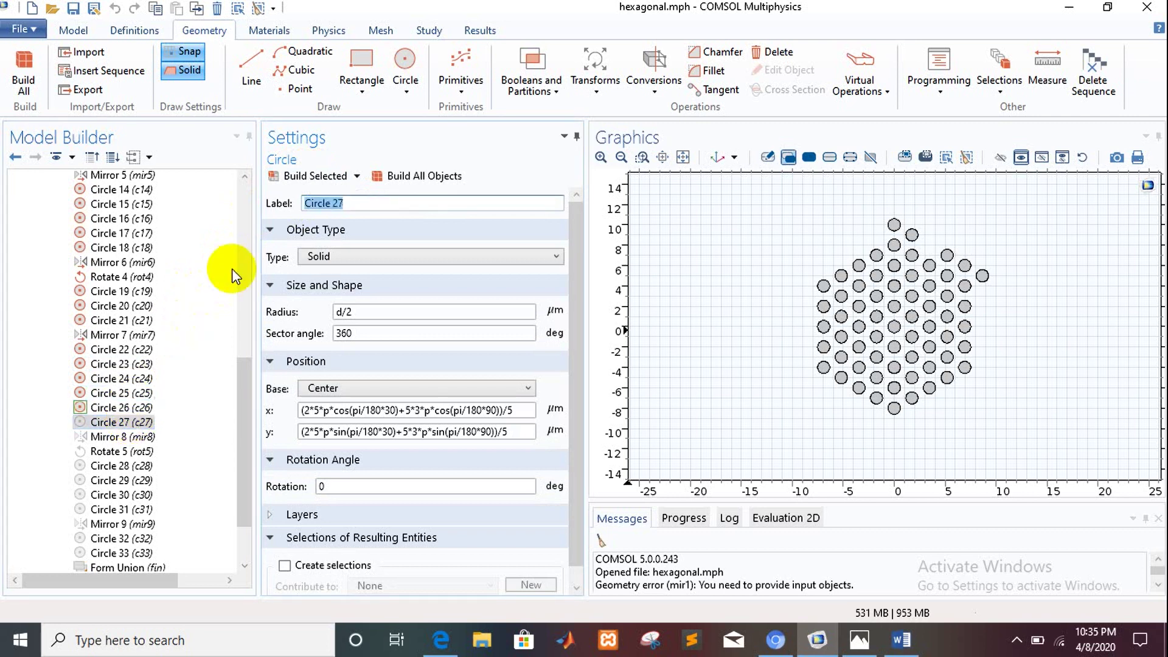
left_click(306, 175)
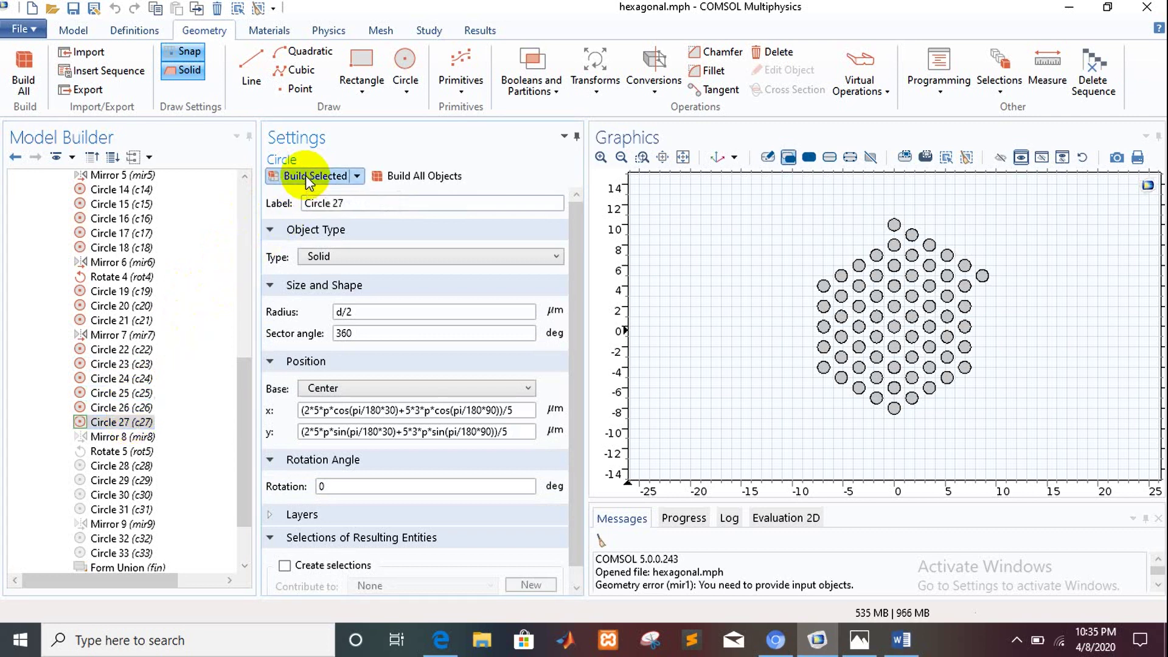
Step: Build the Mirror 8 and Rotate 5 operations to copy the fifth-ring circles to the opposite sides
left_click(145, 438)
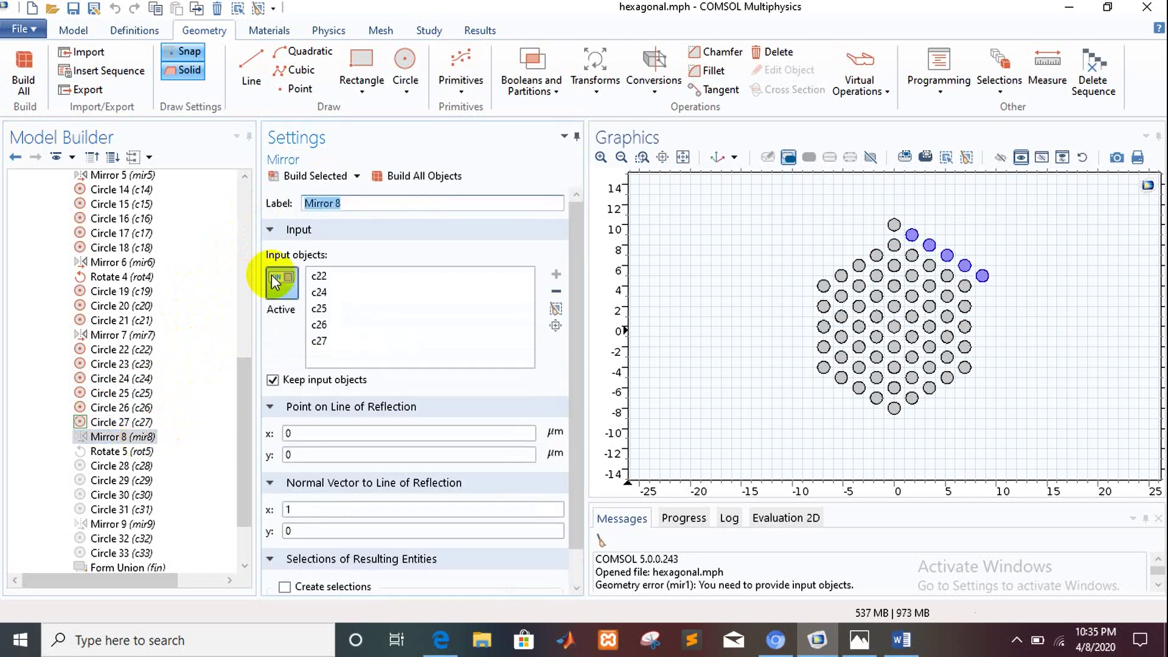
left_click(311, 175)
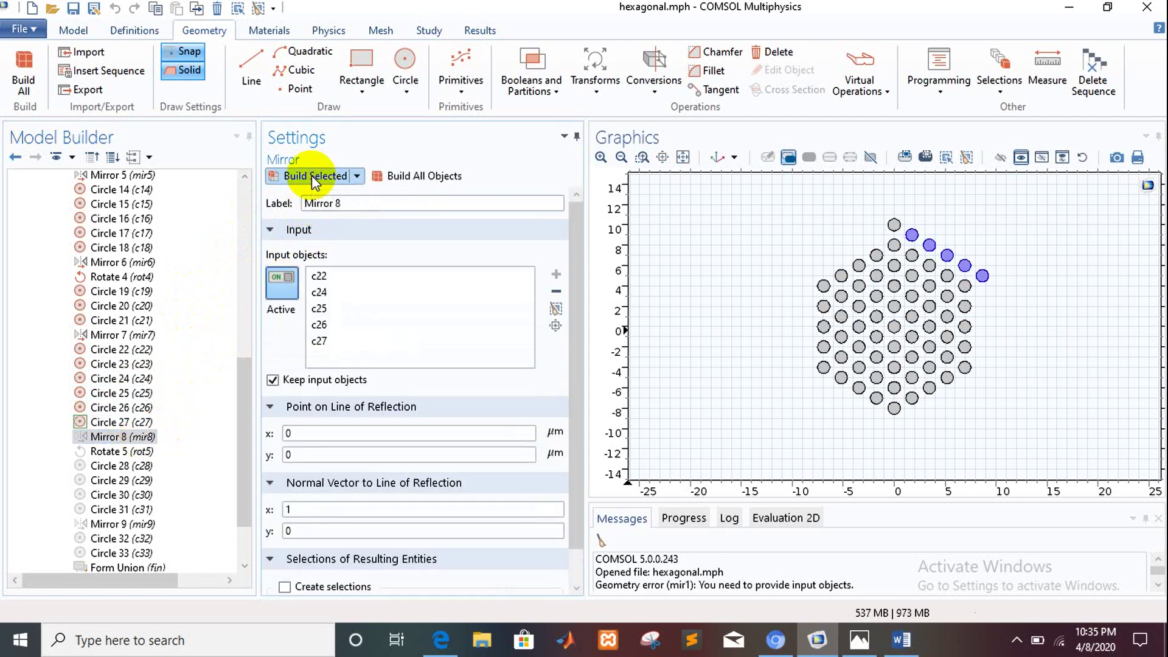
left_click(145, 451)
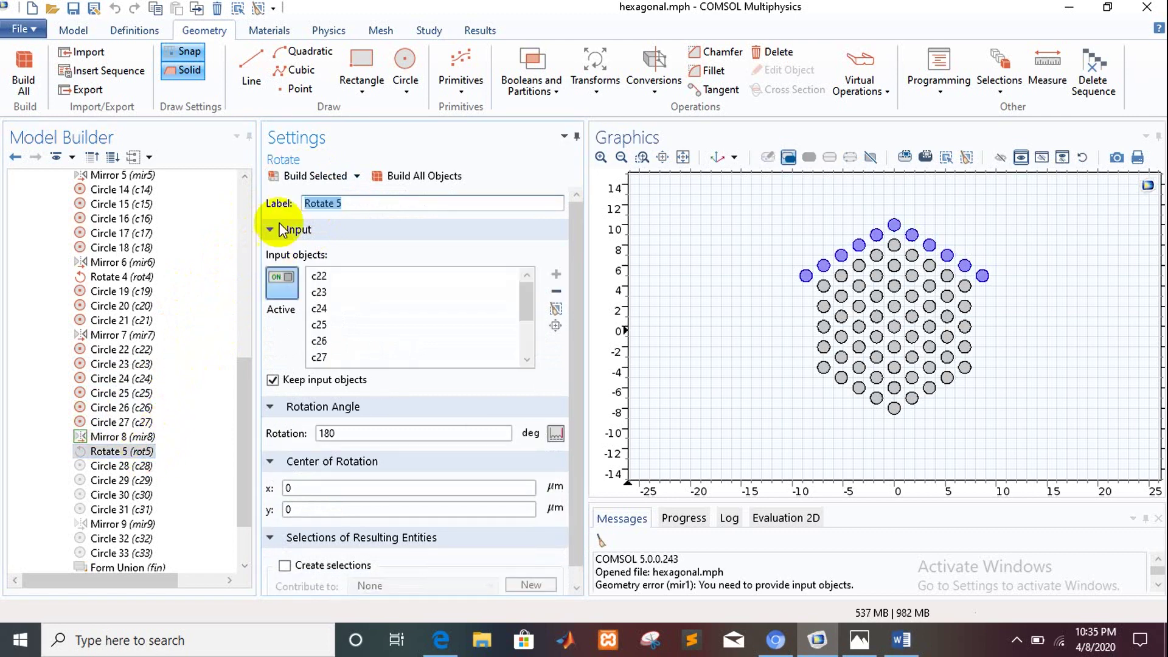
left_click(321, 177)
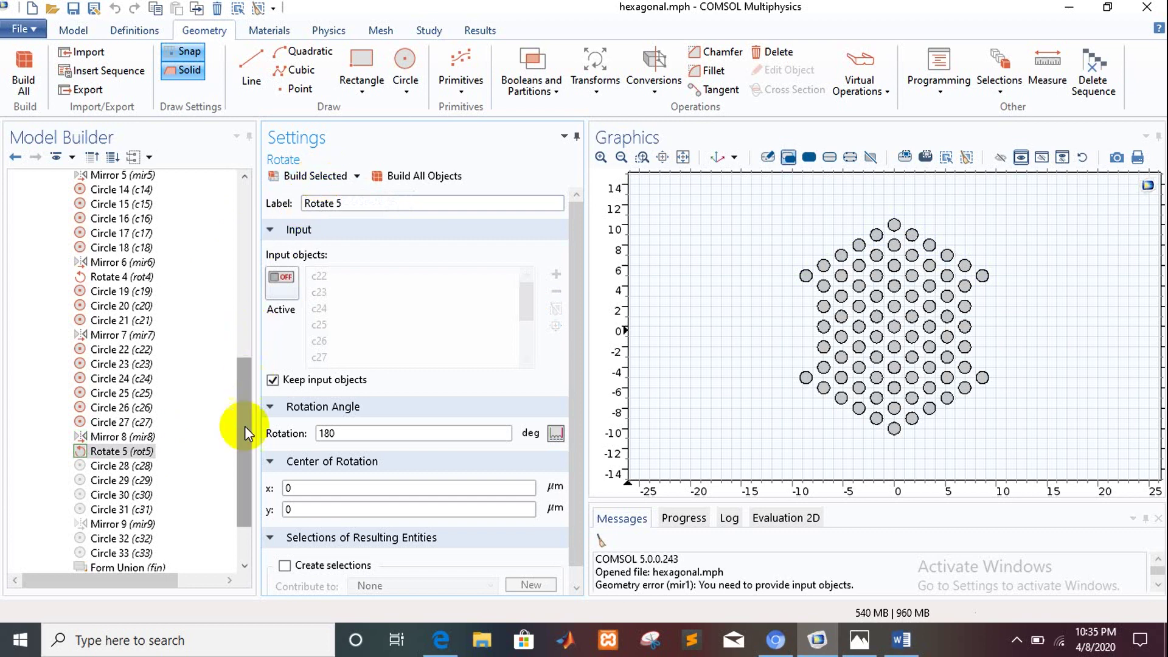
Step: Build Circle 28, Circle 29, Circle 30 and Circle 31 to fill the vertical side of the fifth hexagonal ring
left_click(243, 565)
left_click(244, 564)
left_click(244, 565)
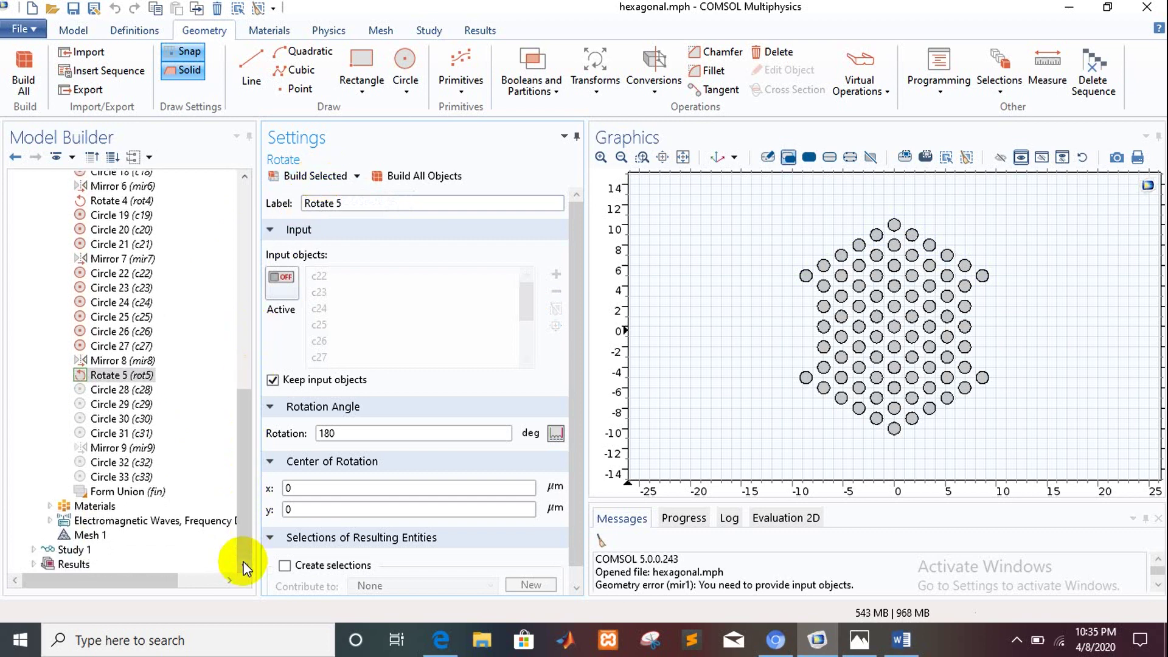
left_click(148, 391)
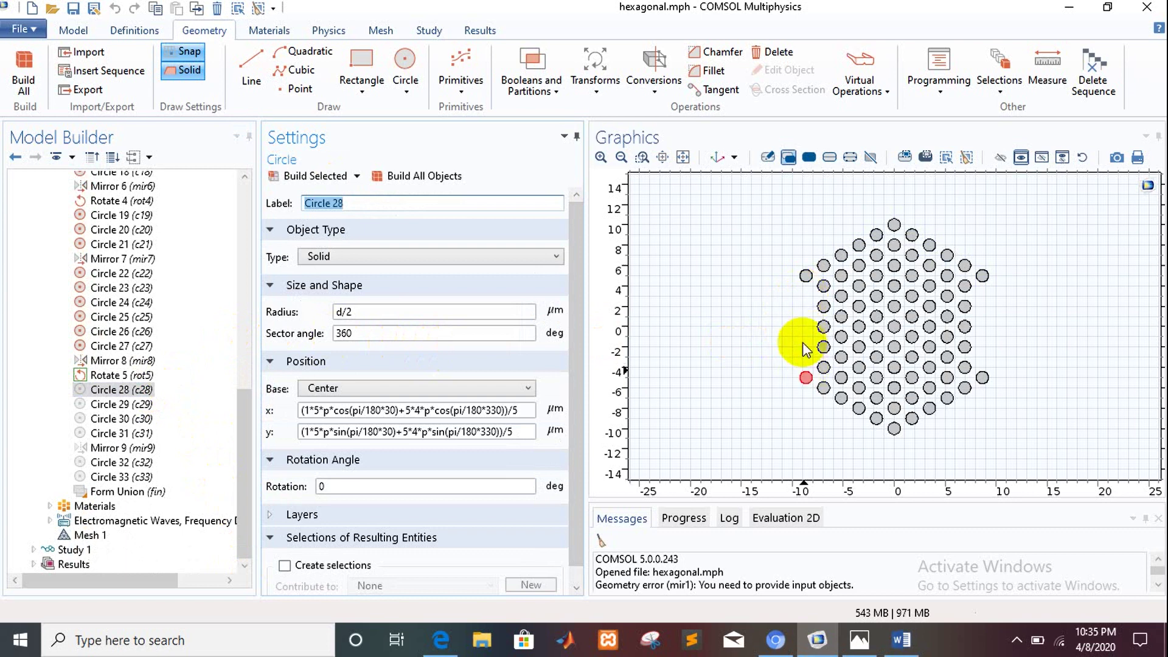
left_click(330, 176)
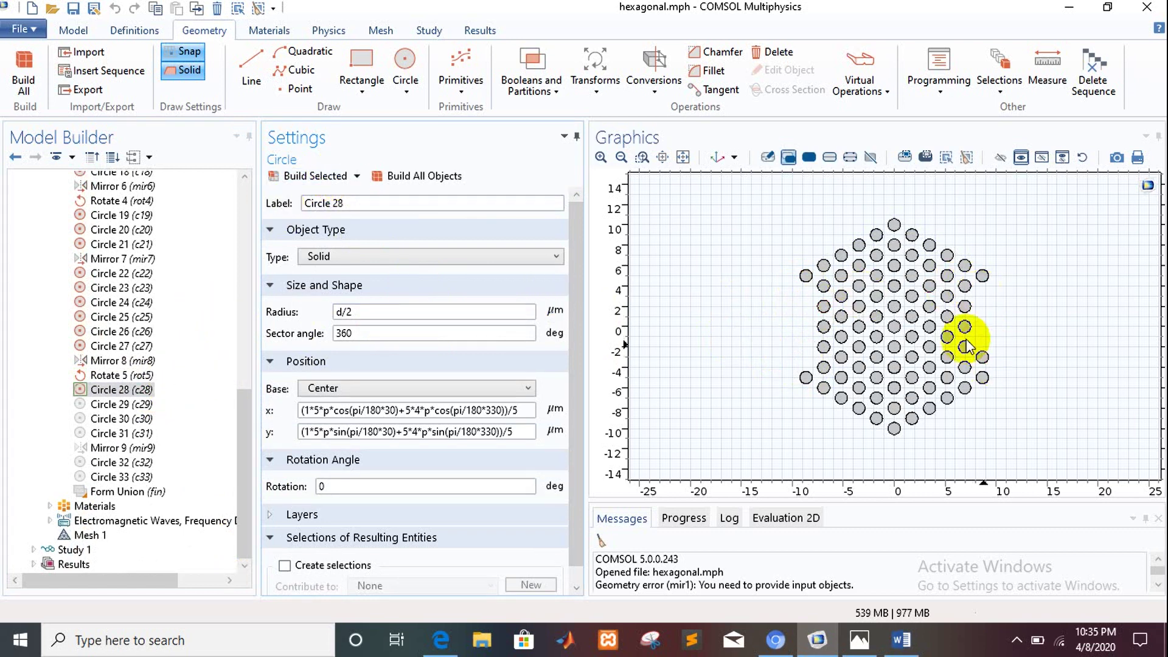
left_click(141, 411)
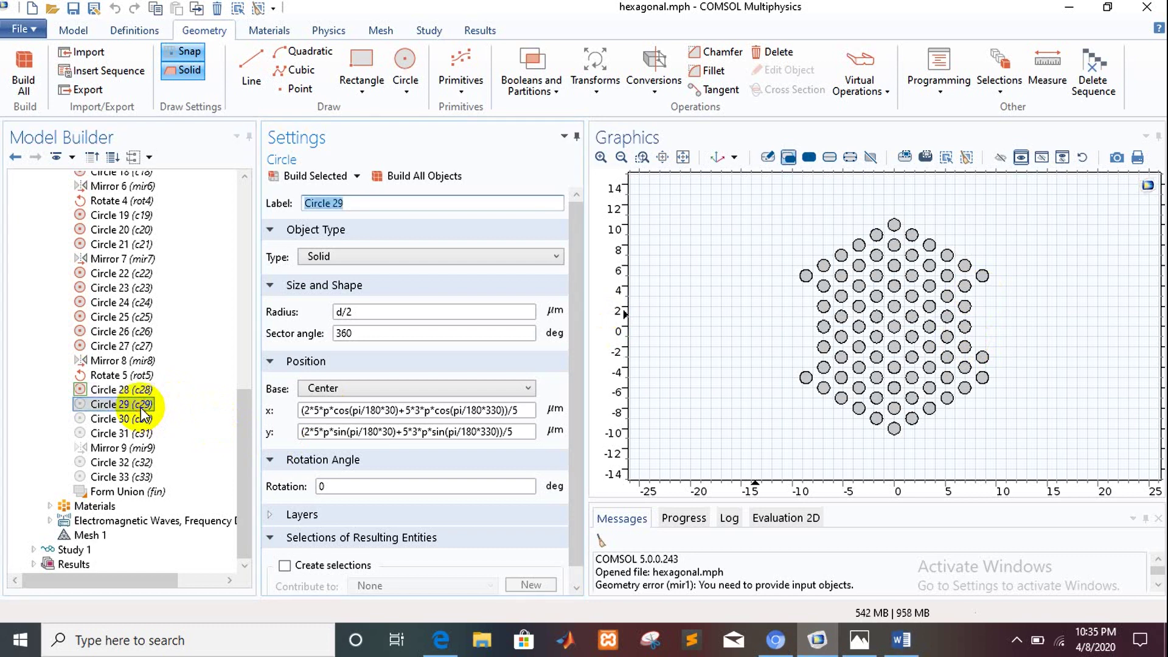
left_click(323, 177)
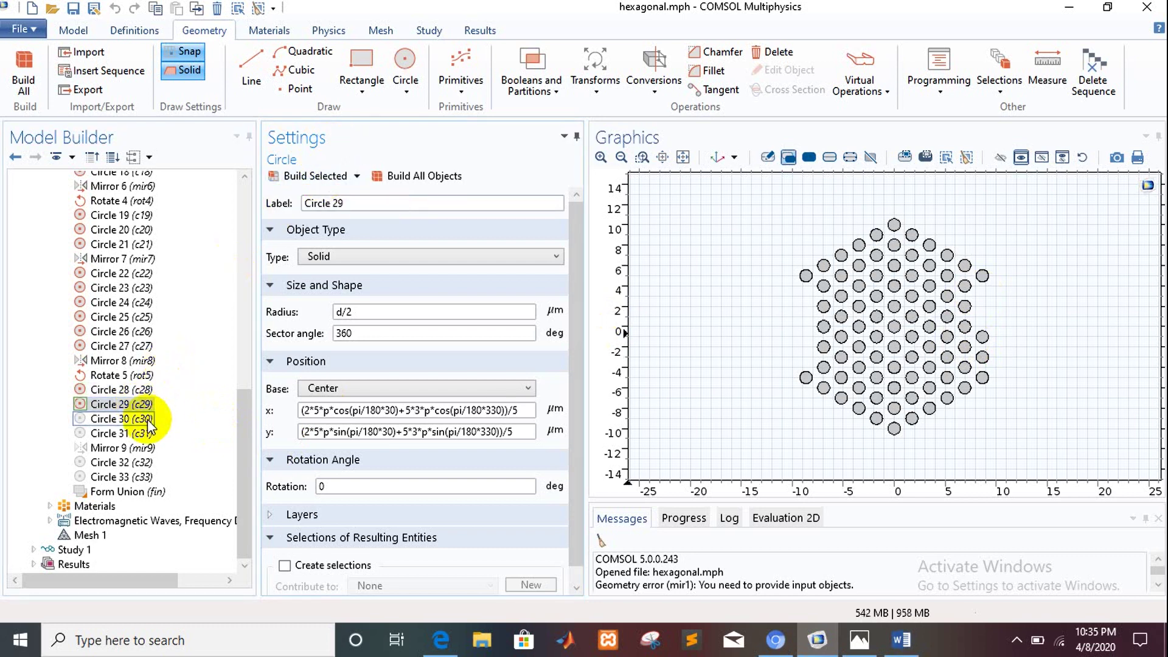
left_click(146, 420)
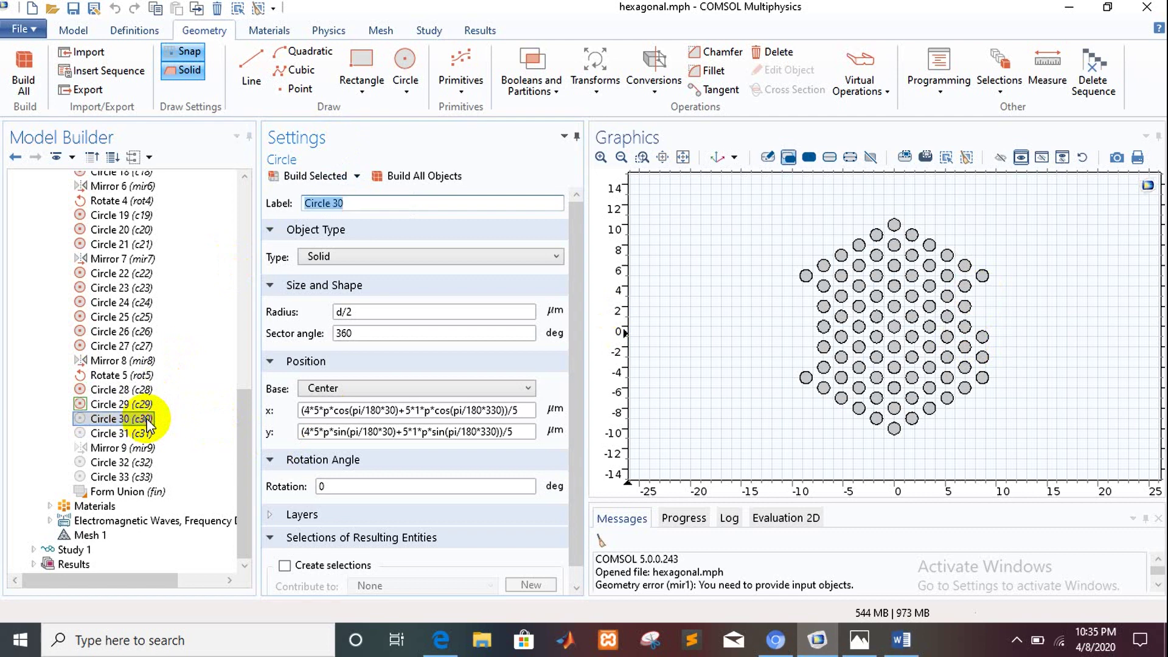
left_click(314, 177)
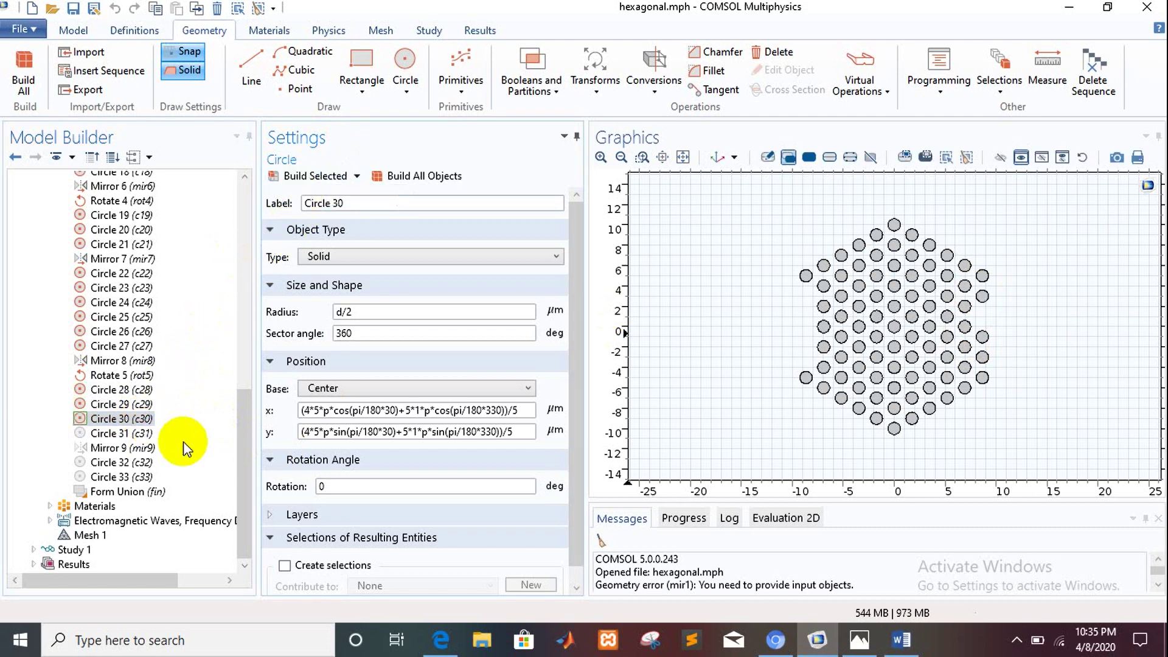
left_click(143, 435)
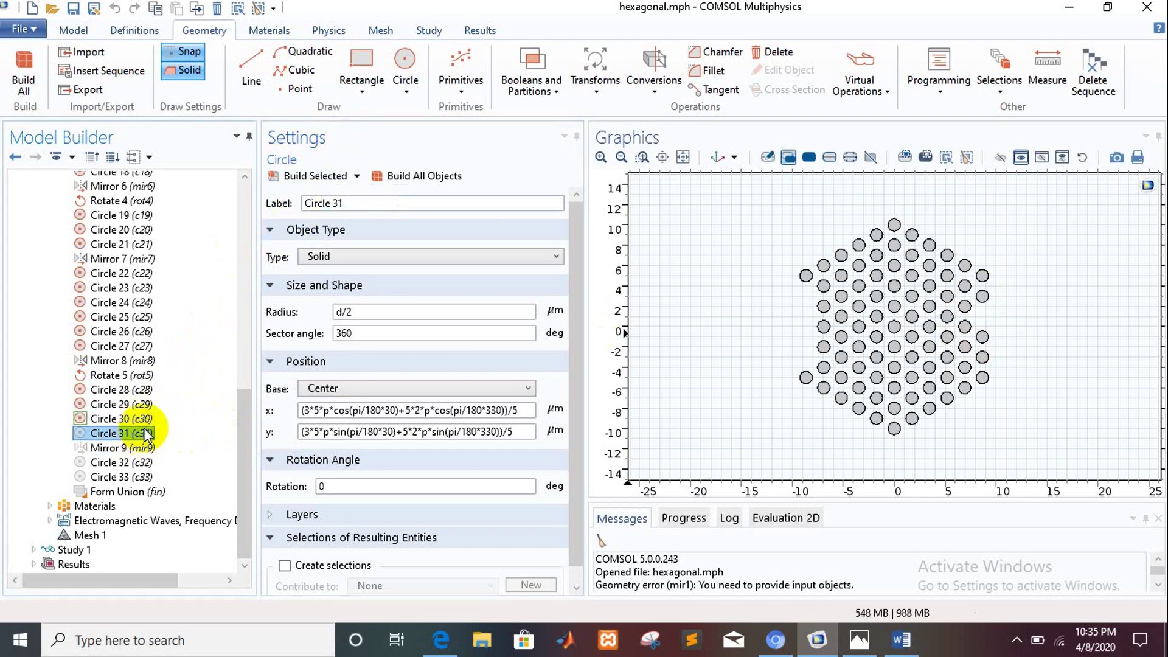
left_click(328, 178)
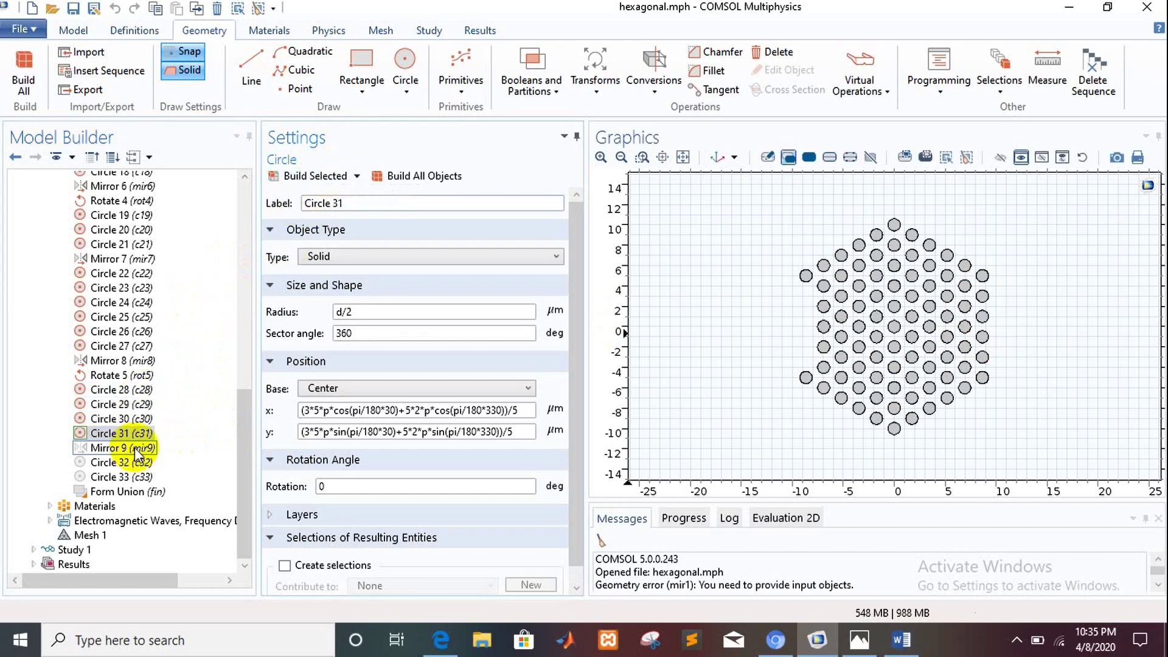
Step: Build the Mirror 9 operation to copy Circles 28 to 31 to the opposite side of the fifth ring
left_click(137, 449)
left_click(329, 177)
left_click(330, 177)
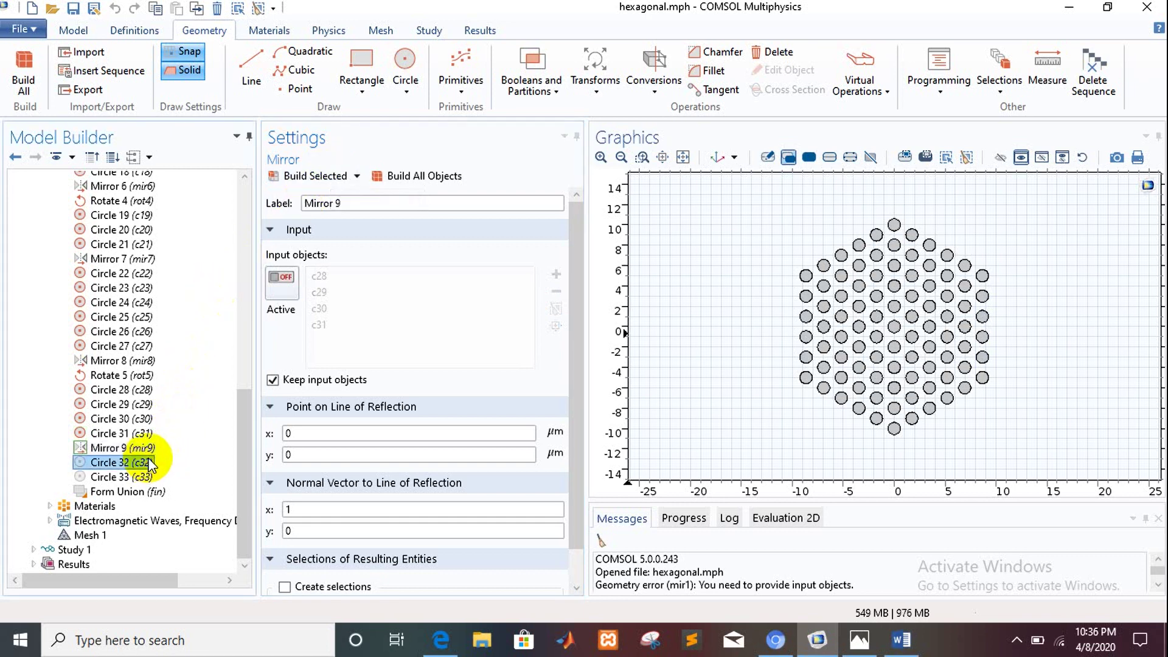
Step: Check the t_PML parameter definition, and build Circle 32 with radius 2*t_PML around the five rings
left_click(150, 465)
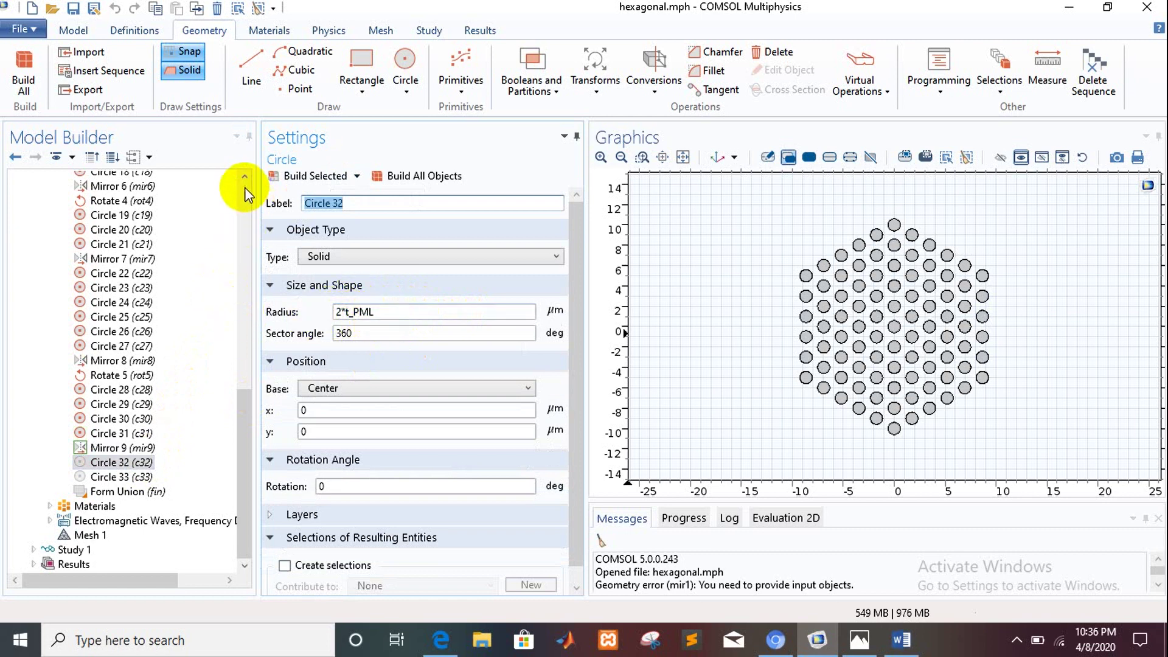
scroll(231, 183, "up", 10)
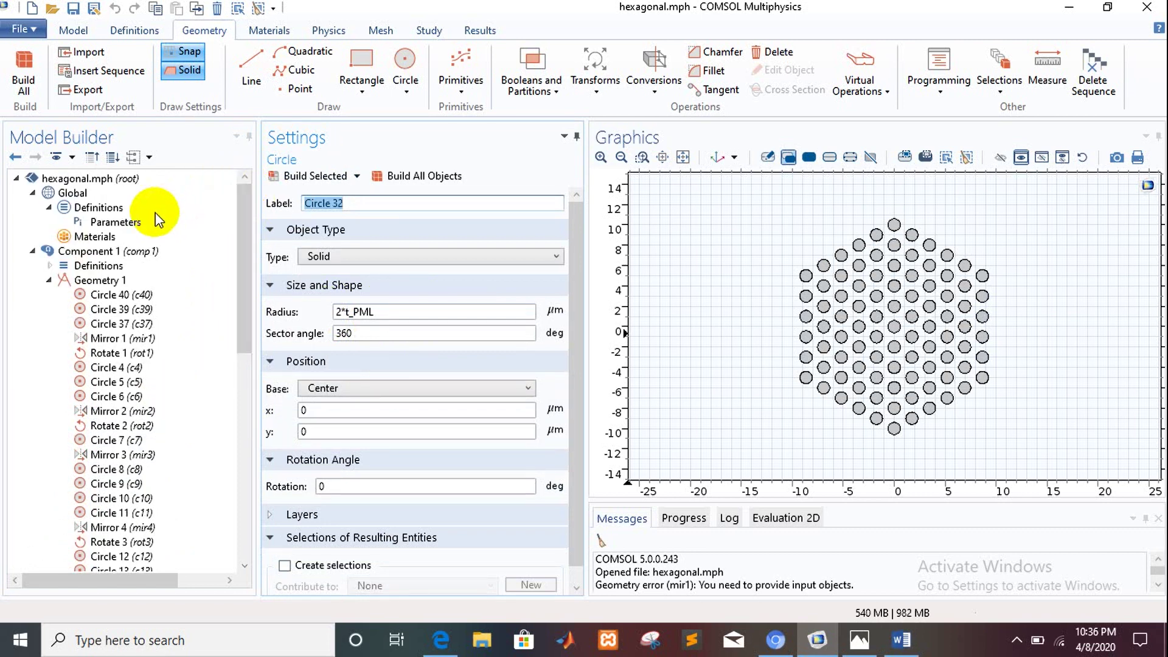
left_click(128, 225)
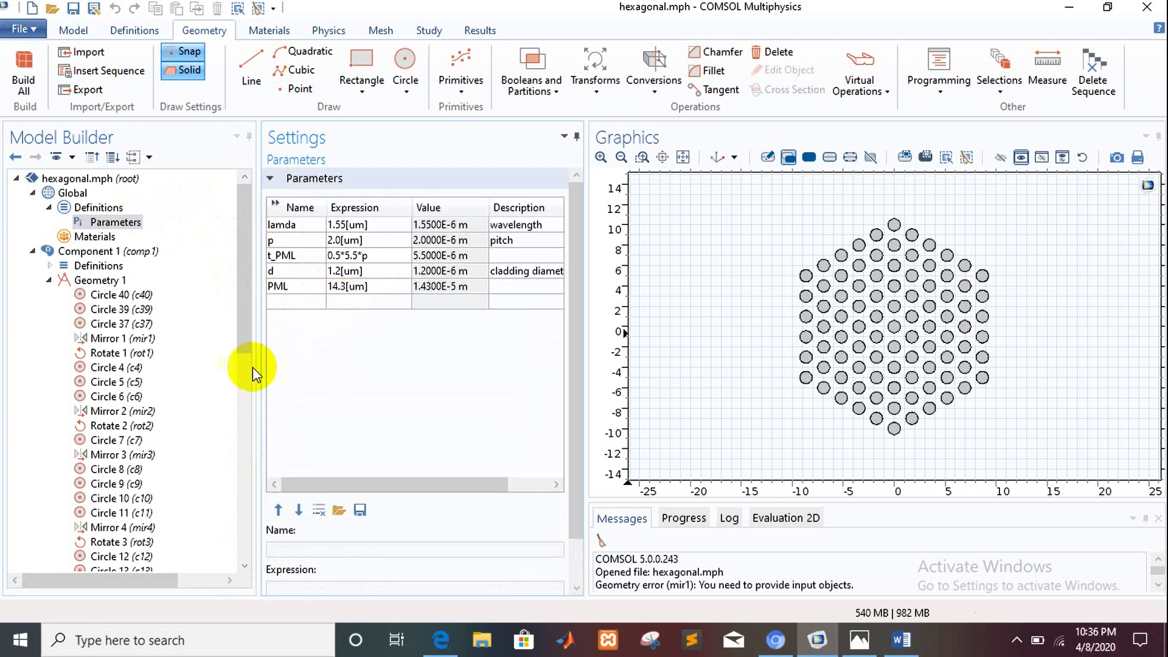
left_click_drag(246, 567, 243, 560)
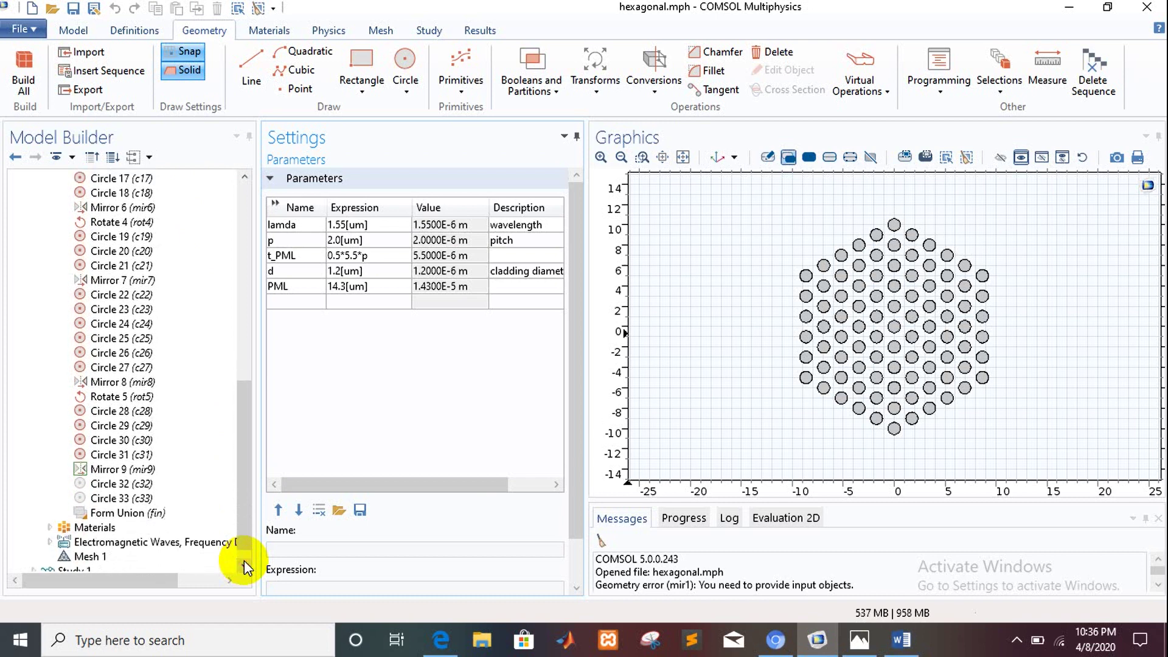
left_click(146, 484)
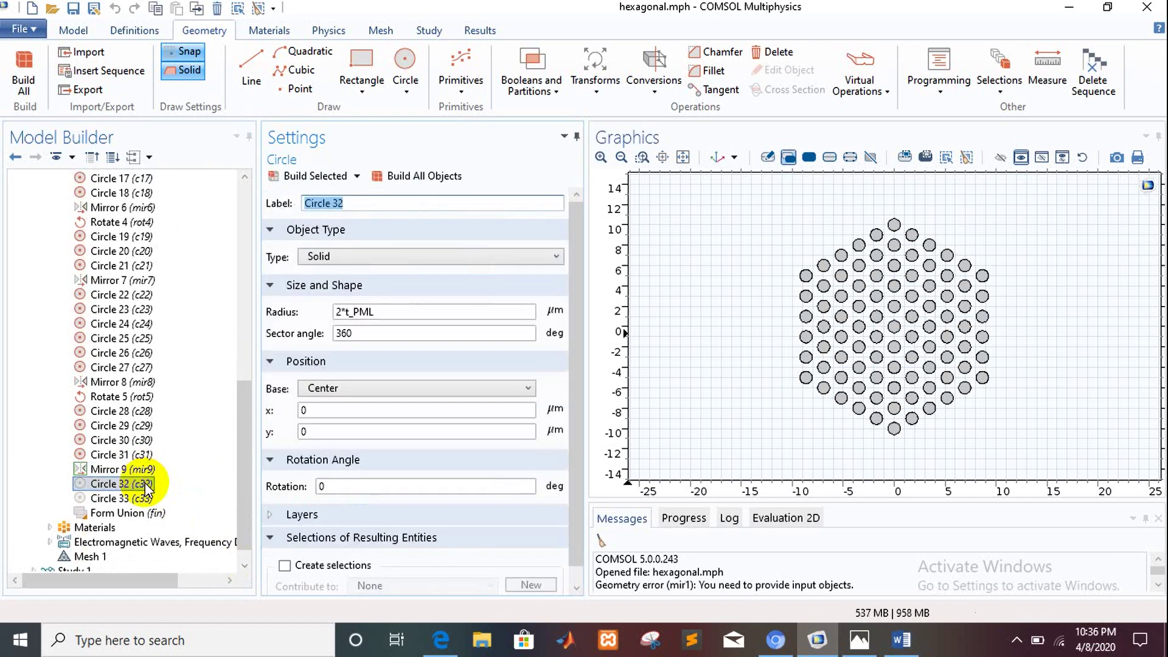
left_click(320, 177)
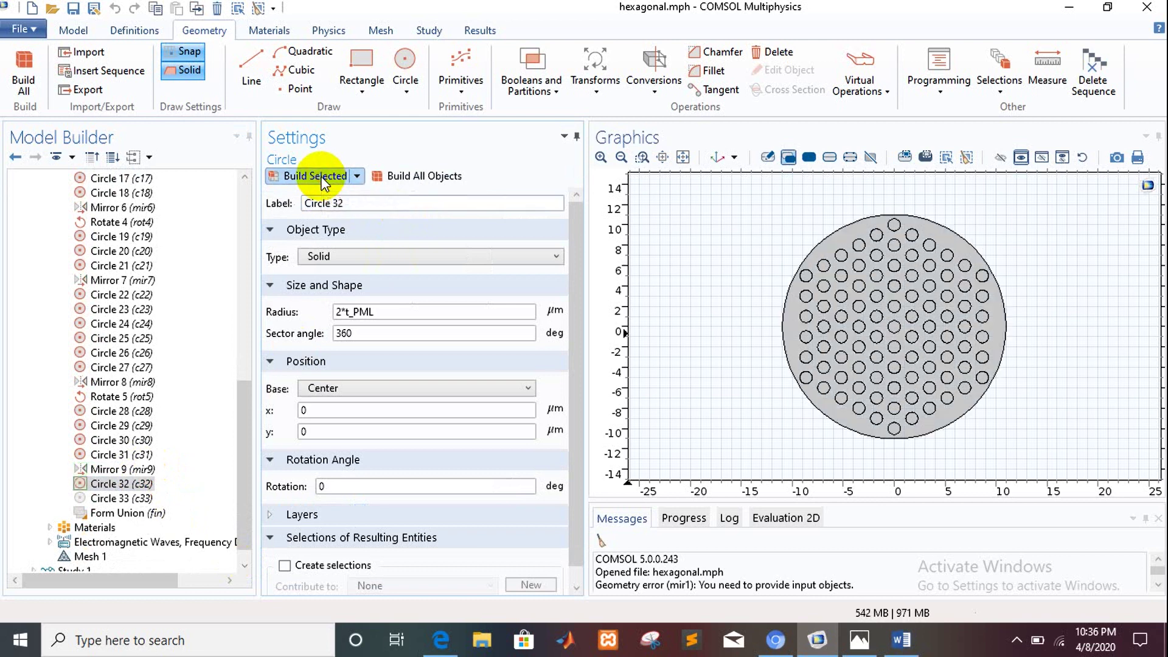
Step: Build Circle 33 with radius PML as the outermost circle enclosing the fiber
left_click(145, 499)
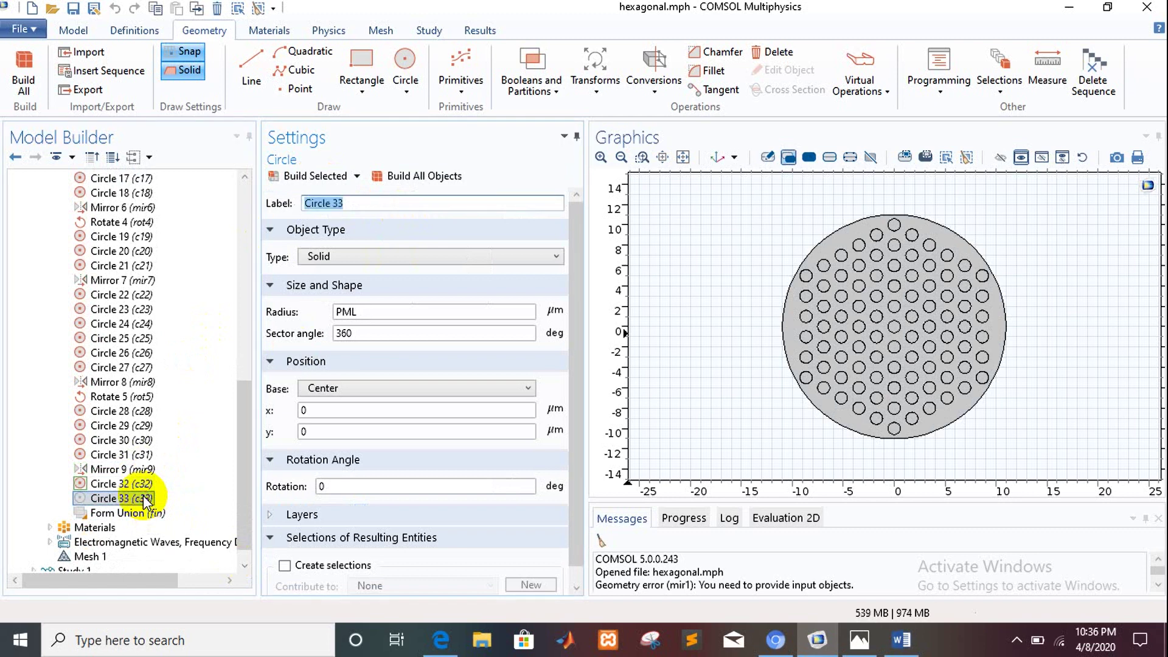
left_click(306, 178)
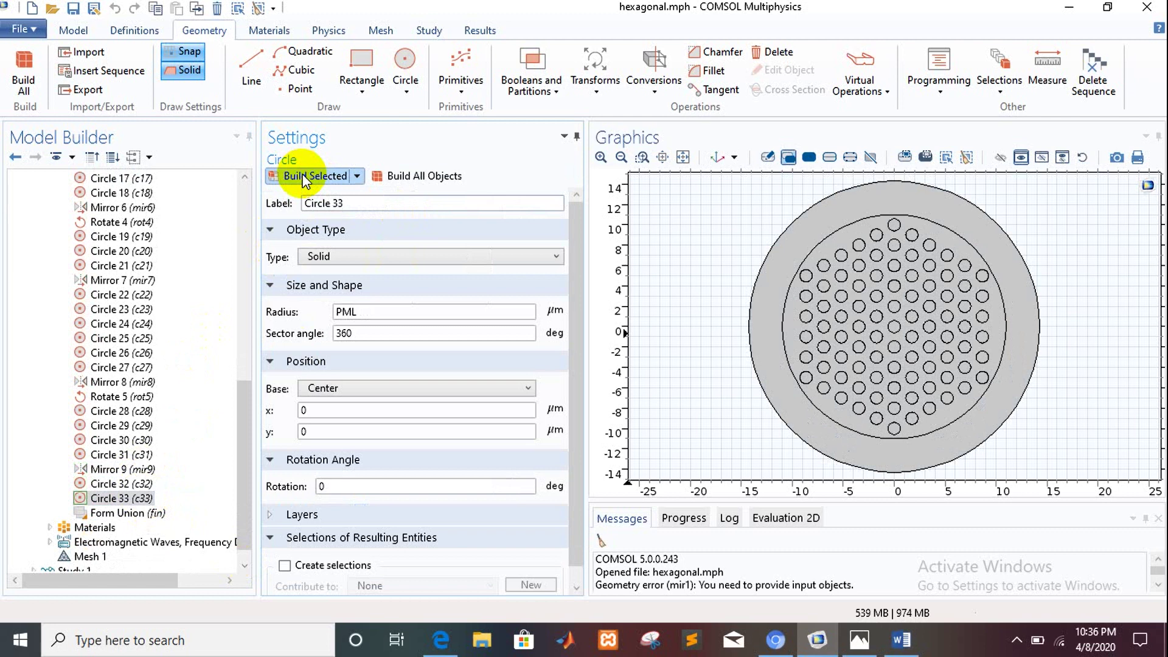
left_click(825, 223)
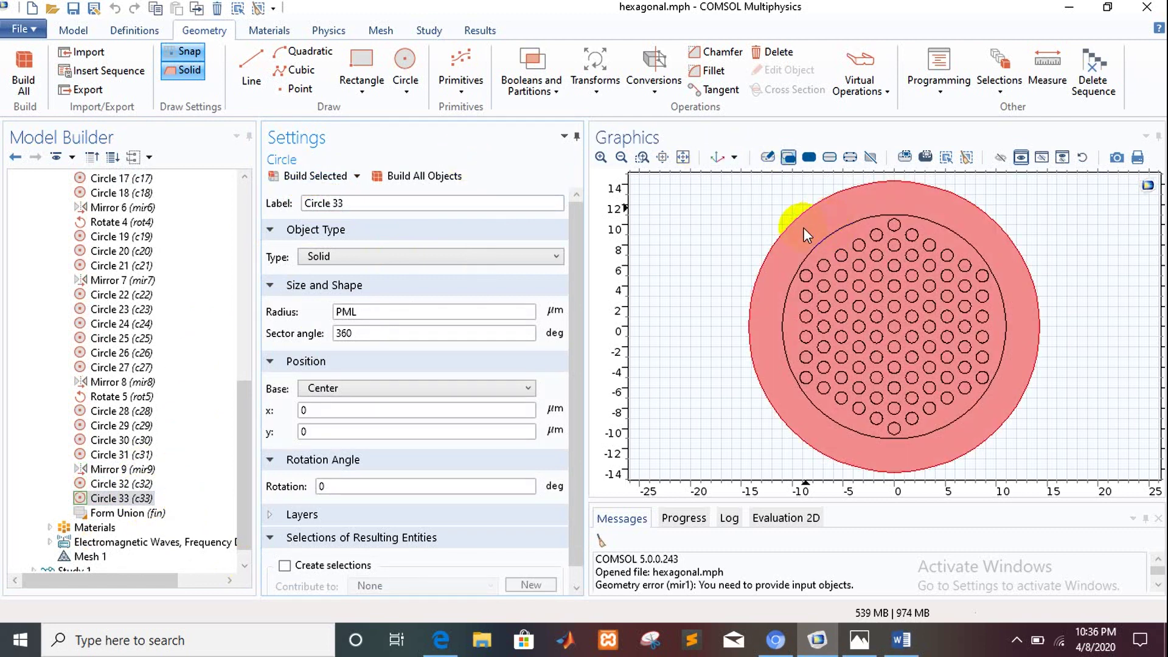
left_click(786, 288)
left_click(776, 329)
left_click(903, 492)
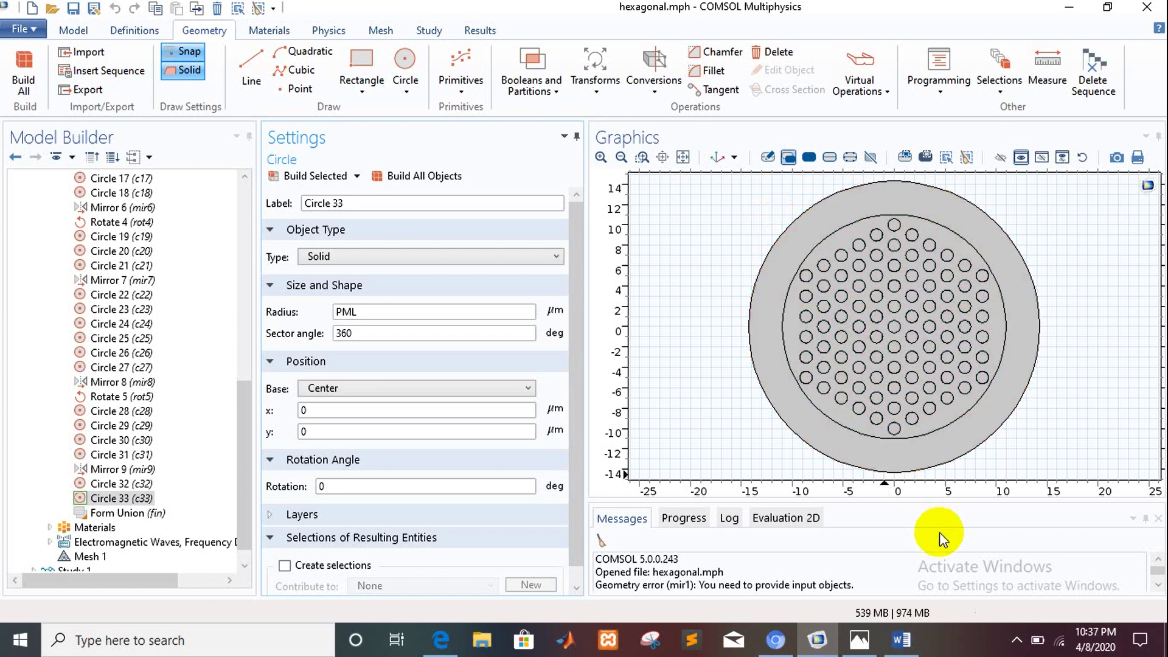
Step: Switch to the Word document and read the note on the function of the PML layer
left_click(901, 649)
key("Down")
key("Down")
key("Down")
key("Down")
key("Down")
key("Down")
key("Down")
key("Down")
key("Down")
key("Down")
key("Down")
key("Down")
key("Down")
key("Down")
key("Down")
key("Down")
key("Down")
key("Down")
key("Down")
key("Down")
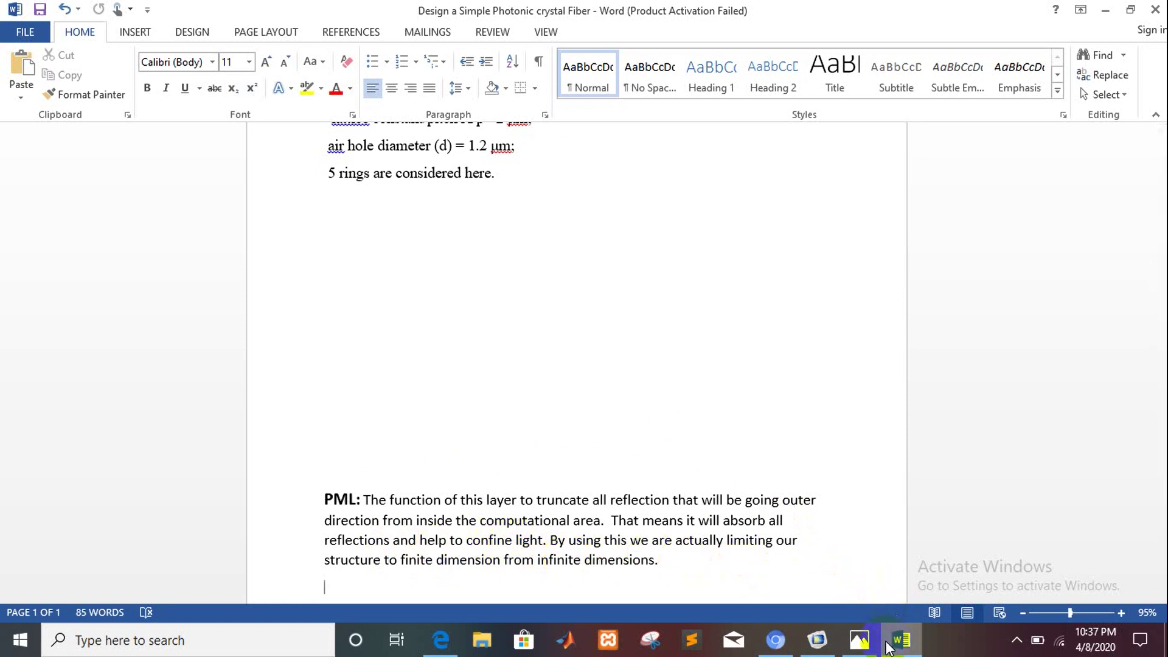
Step: Switch back to COMSOL and examine the outer PML ring and the air-hole region it surrounds
left_click(818, 641)
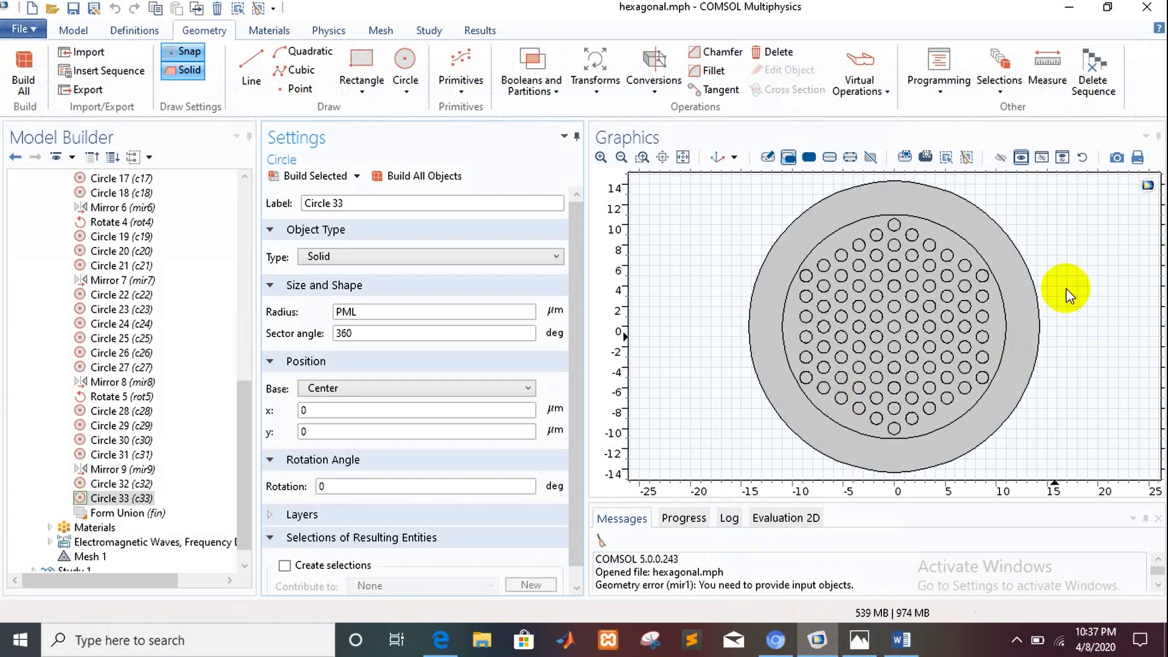
left_click(1030, 333)
left_click(654, 300)
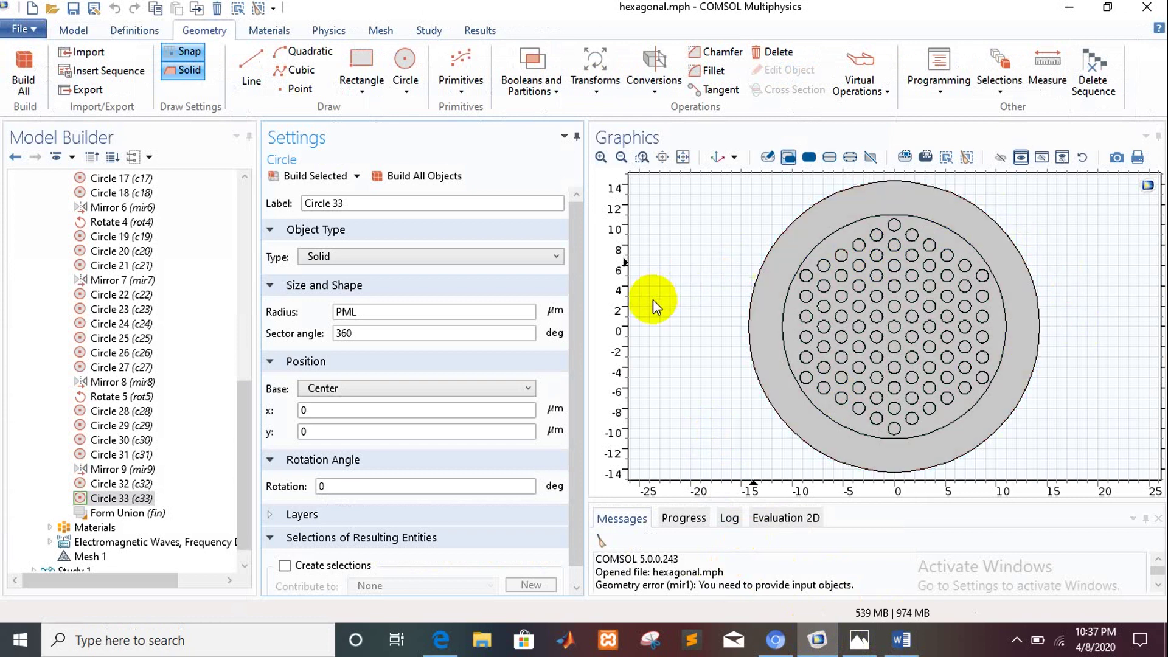
left_click(788, 256)
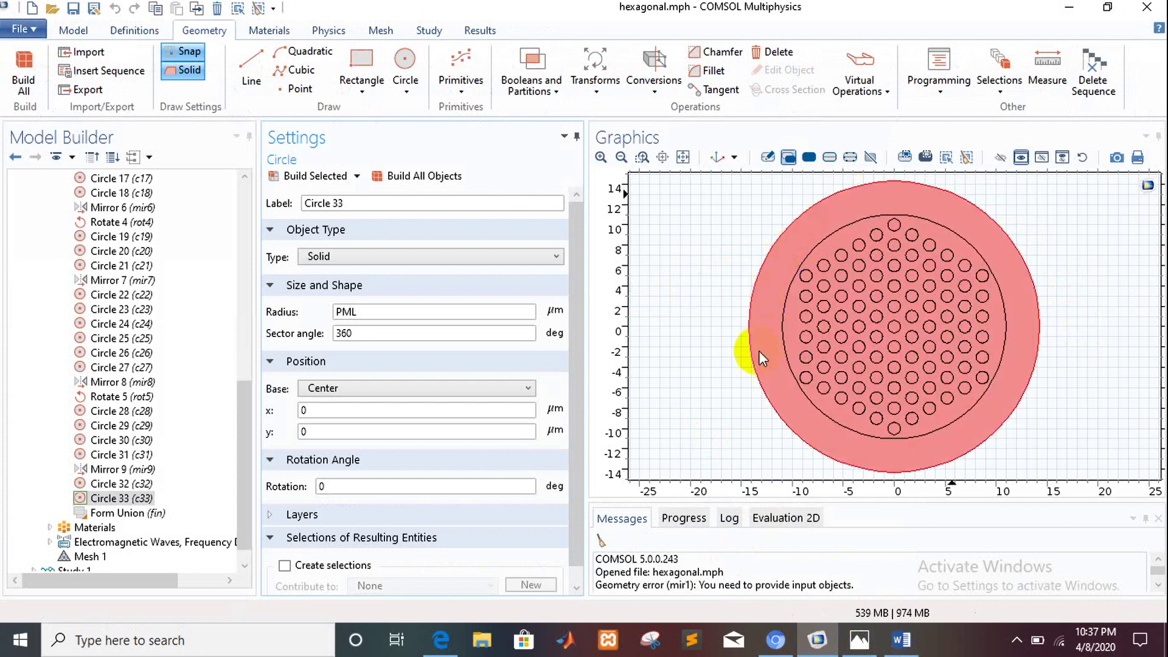
left_click(636, 351)
left_click(819, 240)
left_click(802, 339)
left_click(930, 411)
left_click(930, 411)
left_click(894, 243)
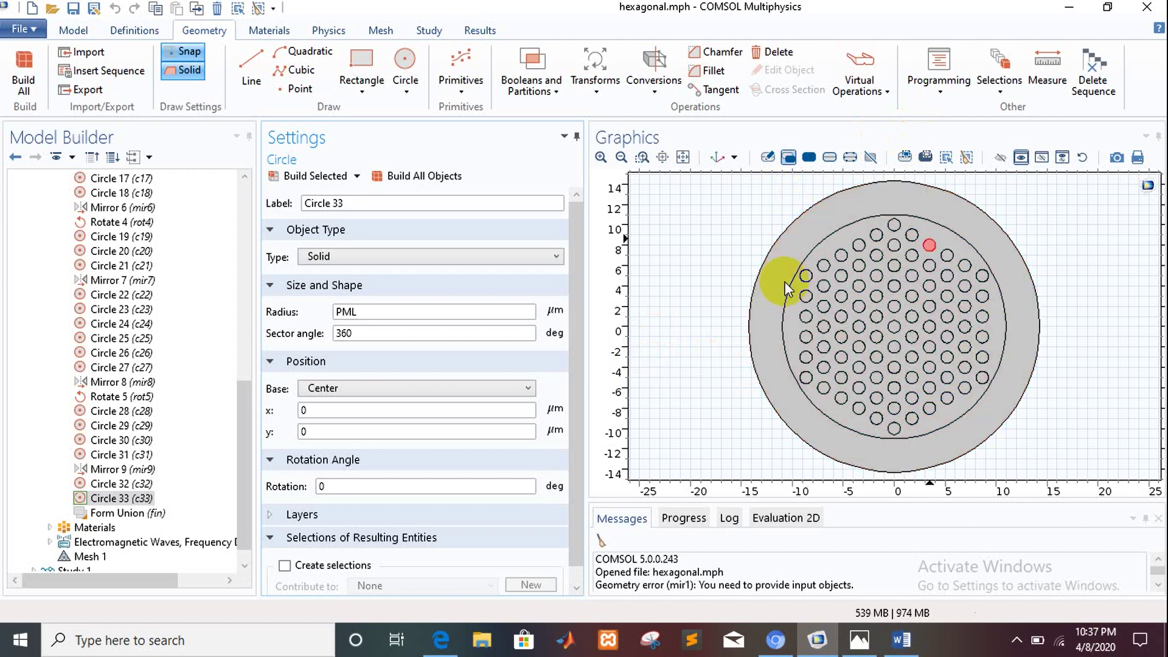
left_click(871, 425)
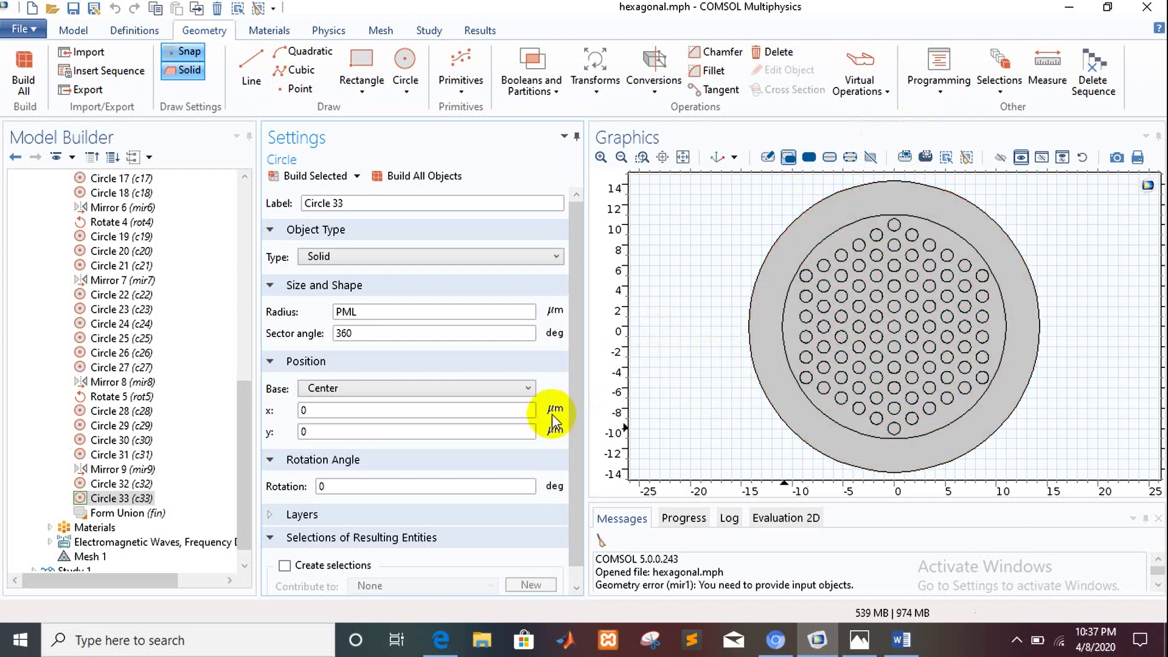
Step: Delete Circle 40, the air hole at the center of the fiber, from the geometry sequence
left_click(243, 191)
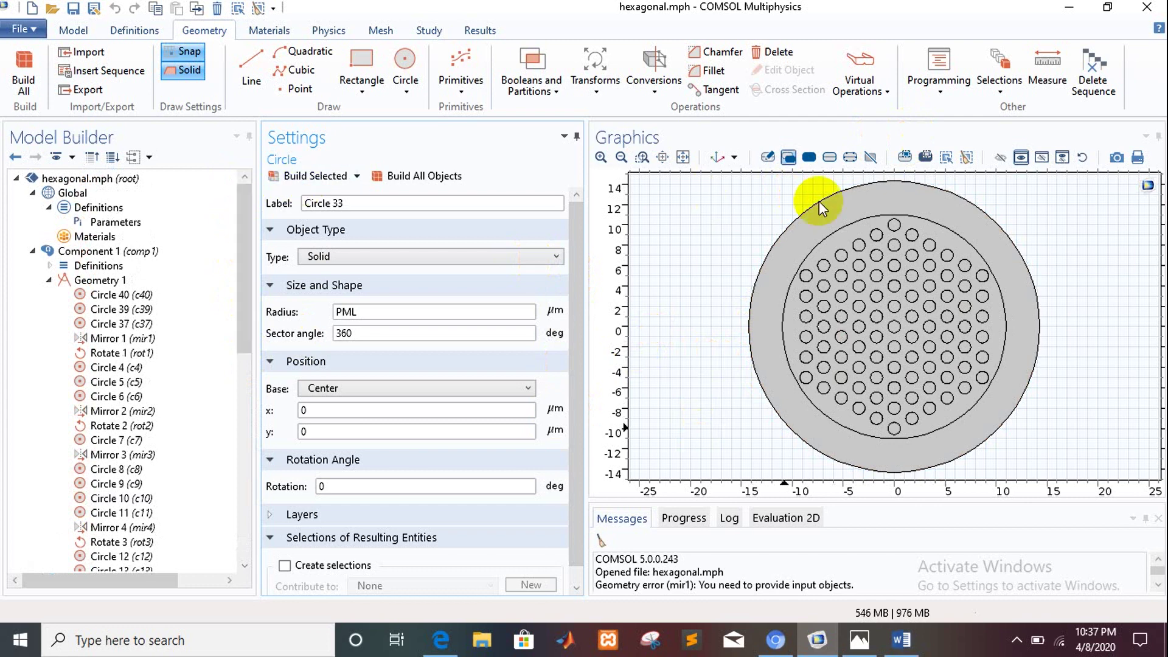
left_click(834, 221)
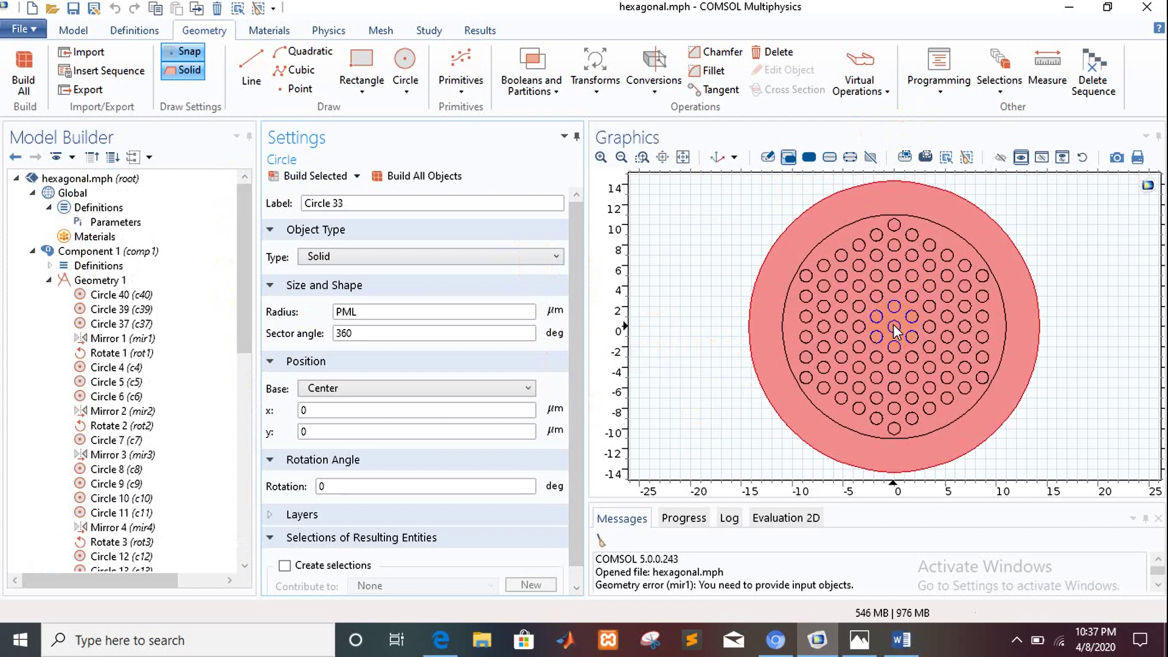
left_click(895, 331)
left_click(124, 296)
right_click(125, 296)
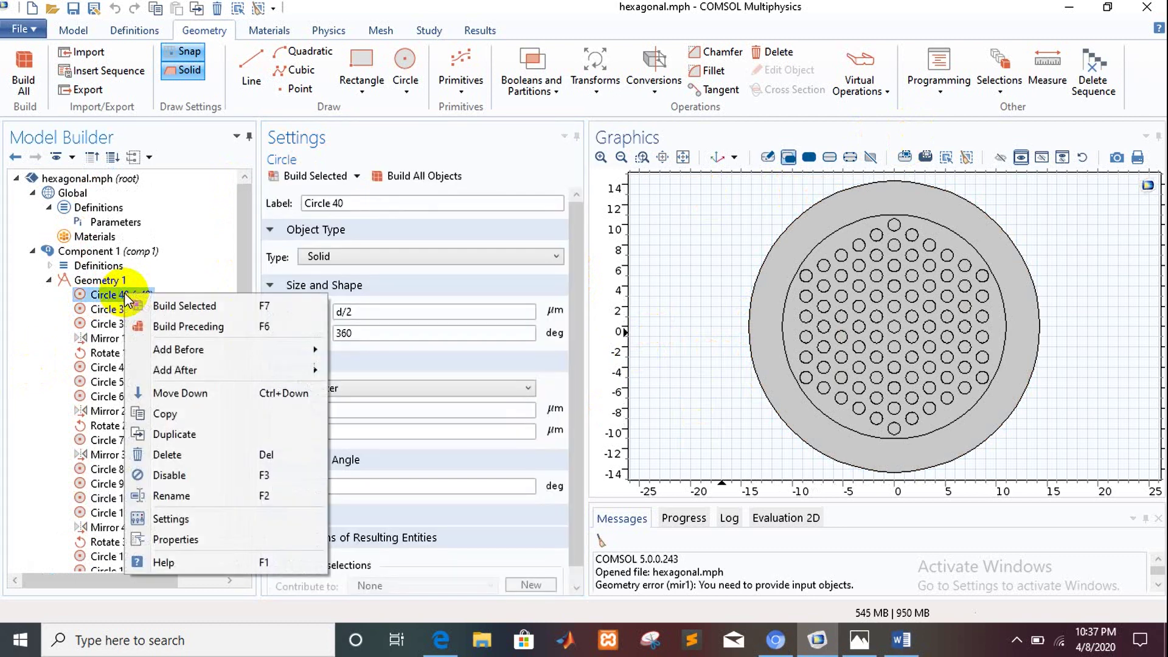
left_click(193, 455)
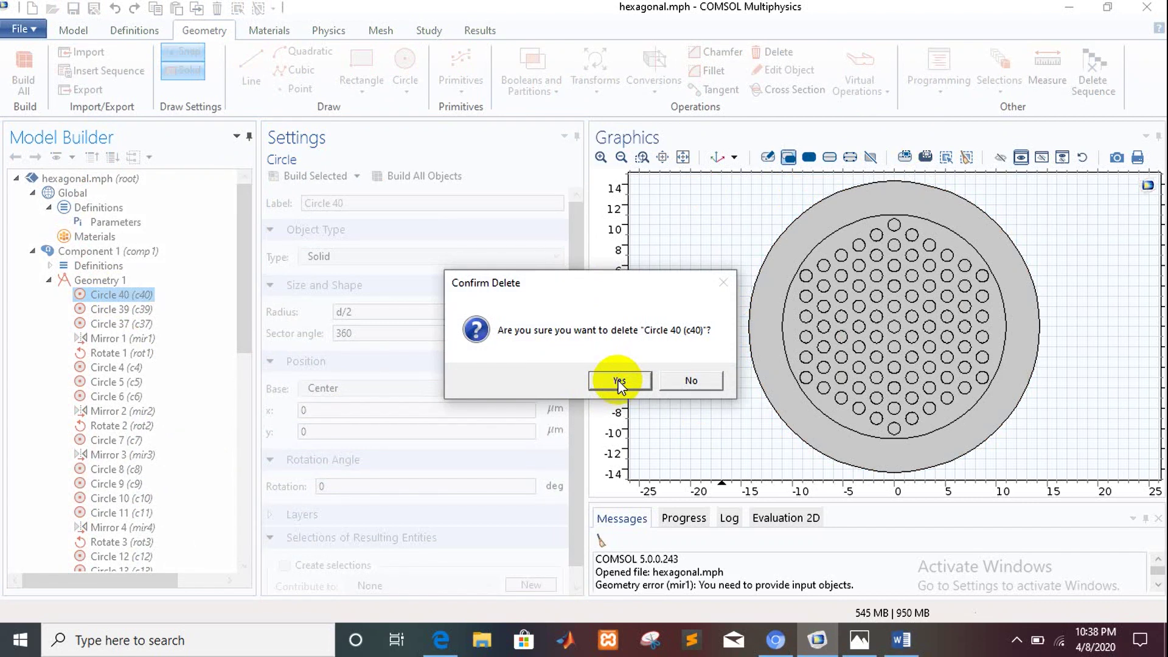
left_click(620, 384)
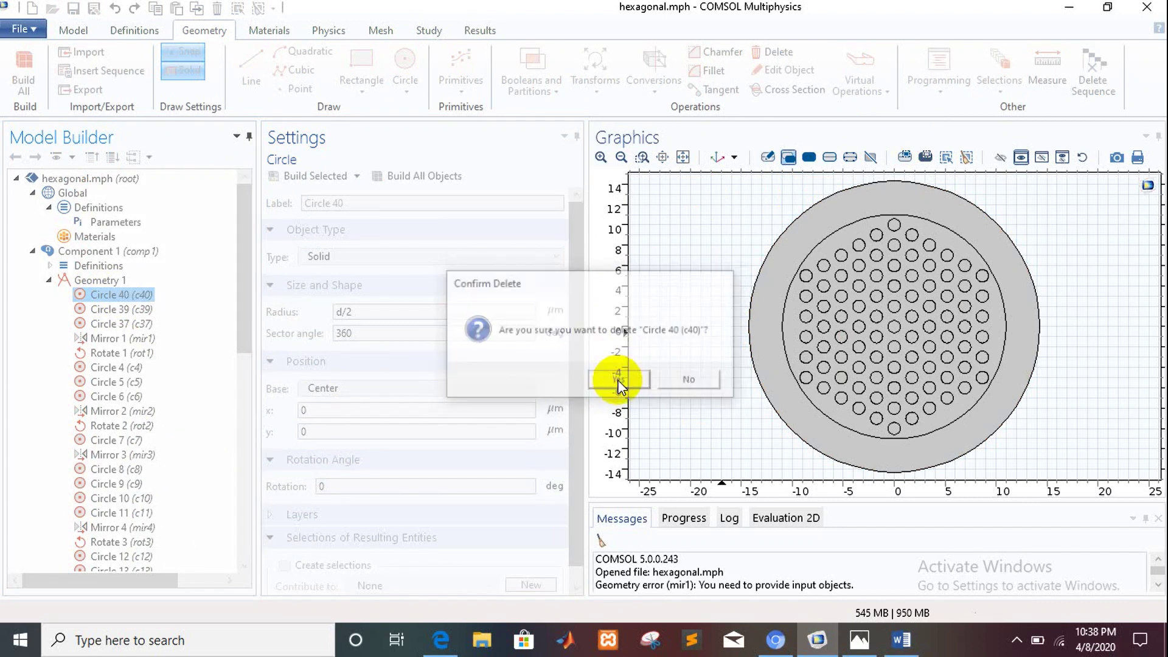